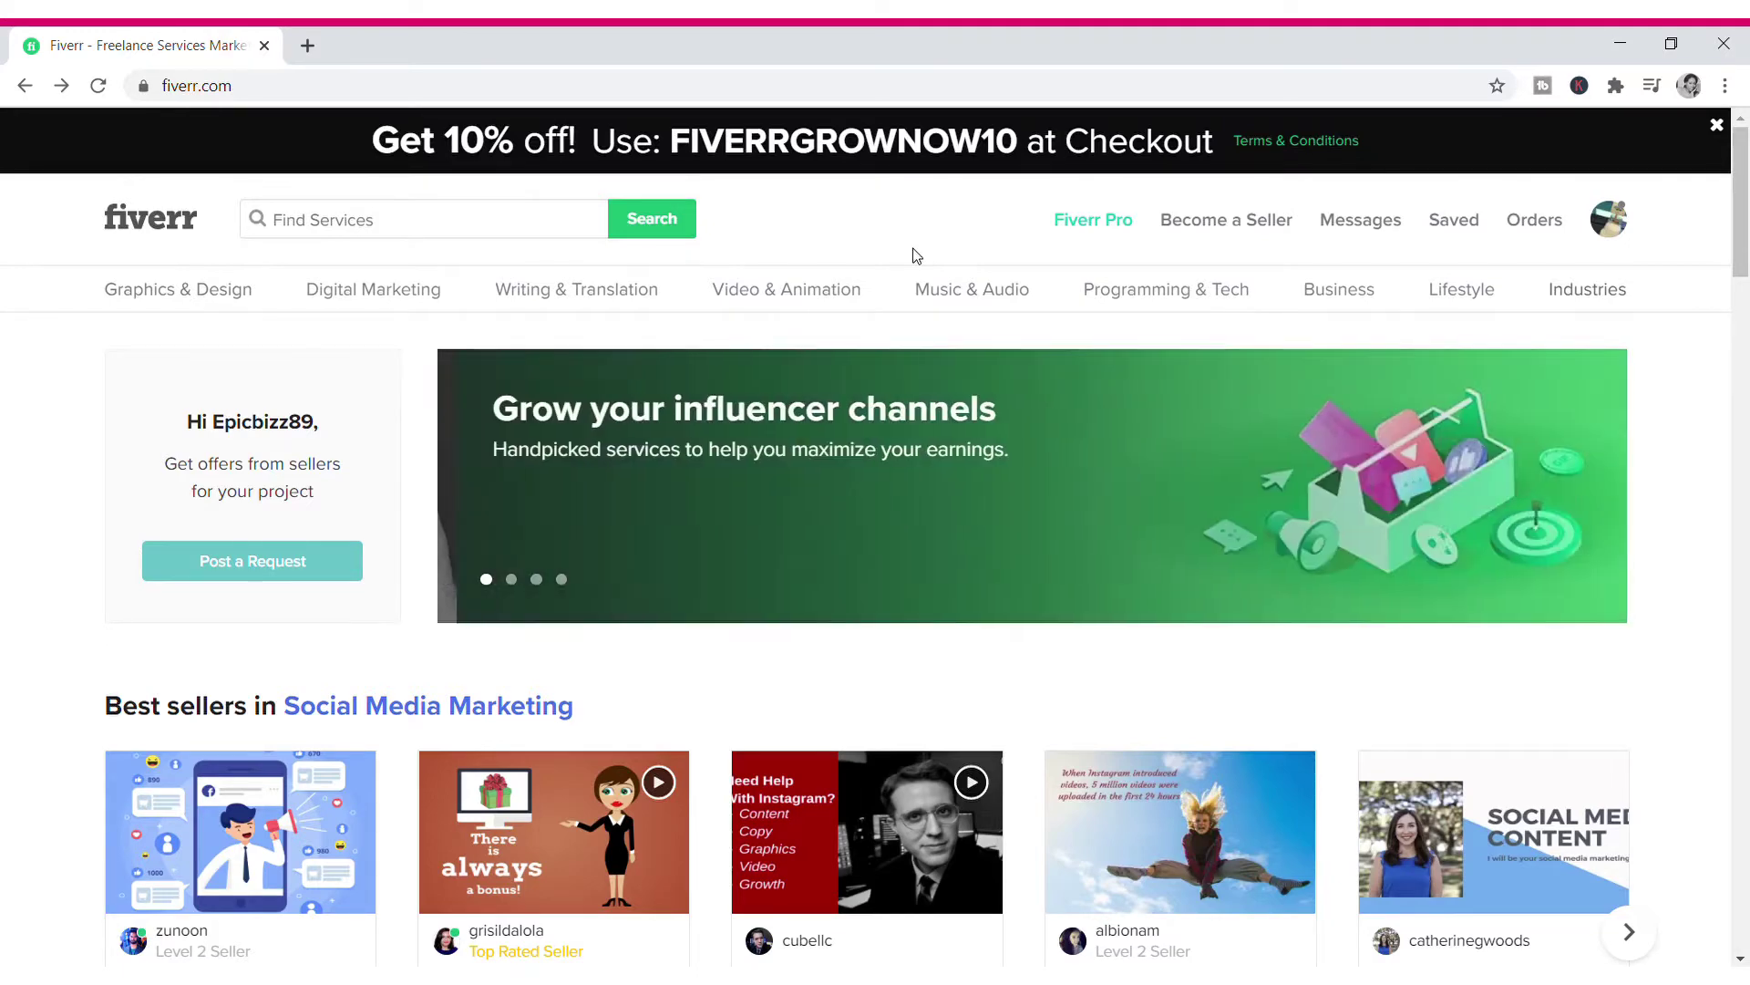
Step: Start becoming a seller and go through the introductory dos and don'ts pages until the Personal Info form opens
{"action": "mouse_move", "coordinate": [1226, 278]}
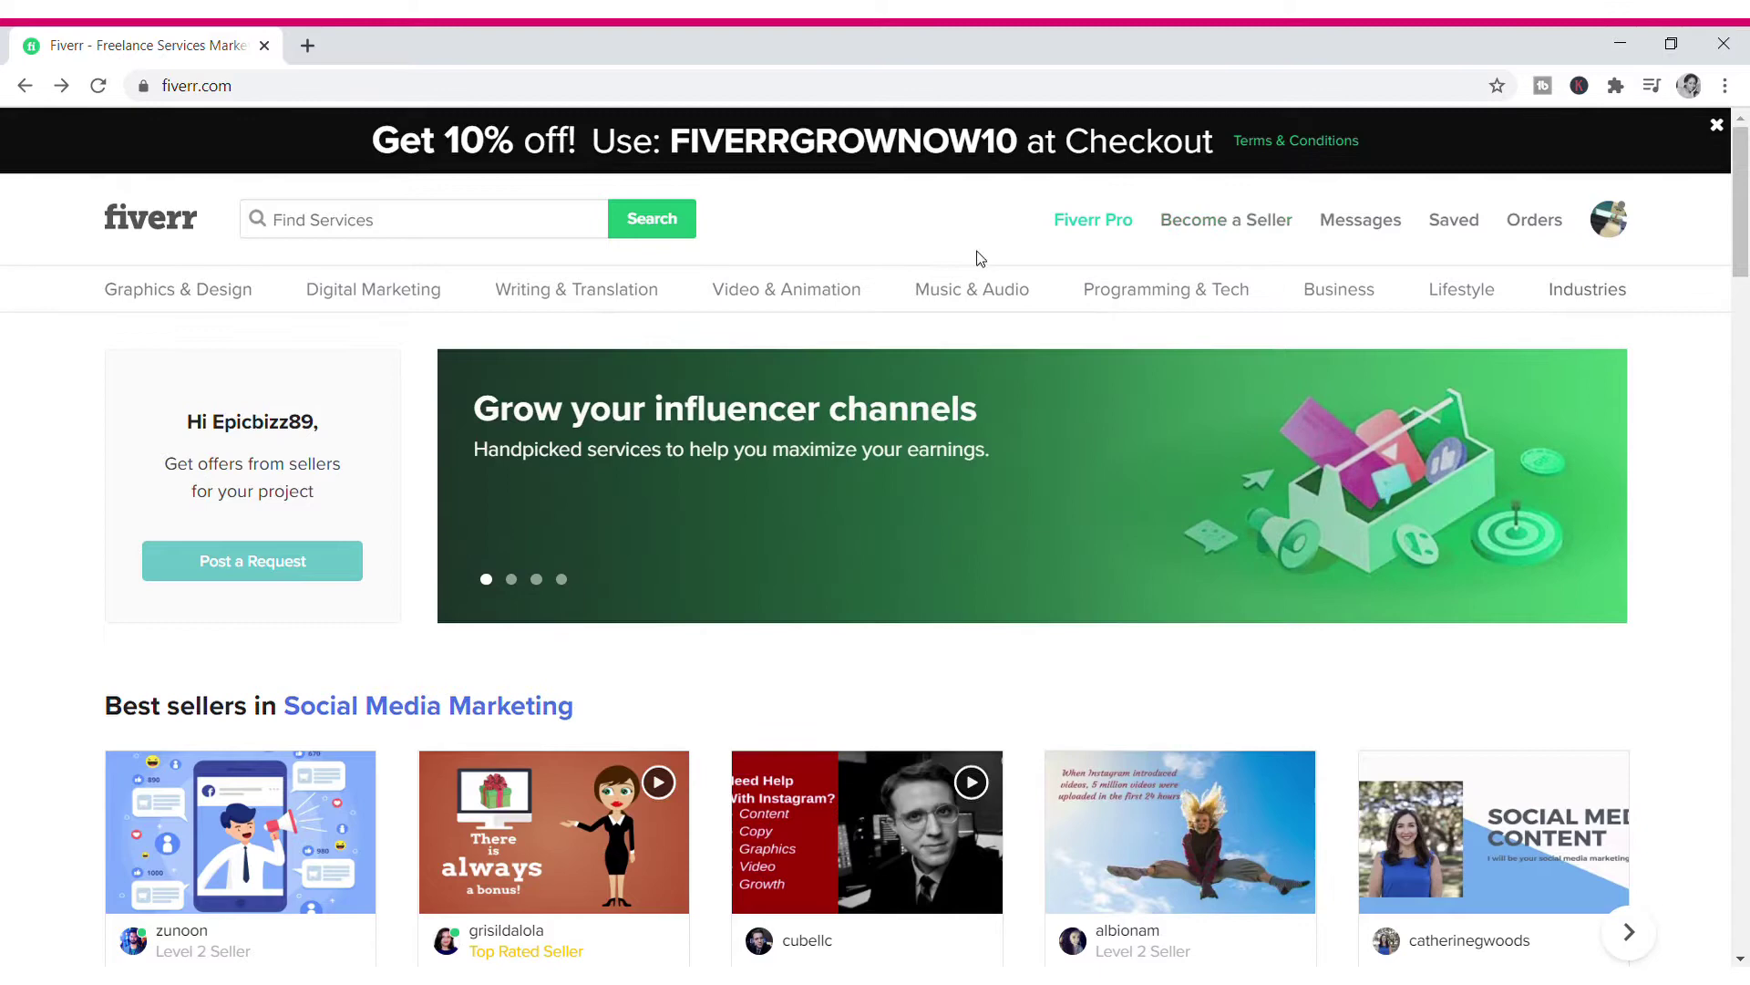
{"action": "left_click", "coordinate": [1250, 235]}
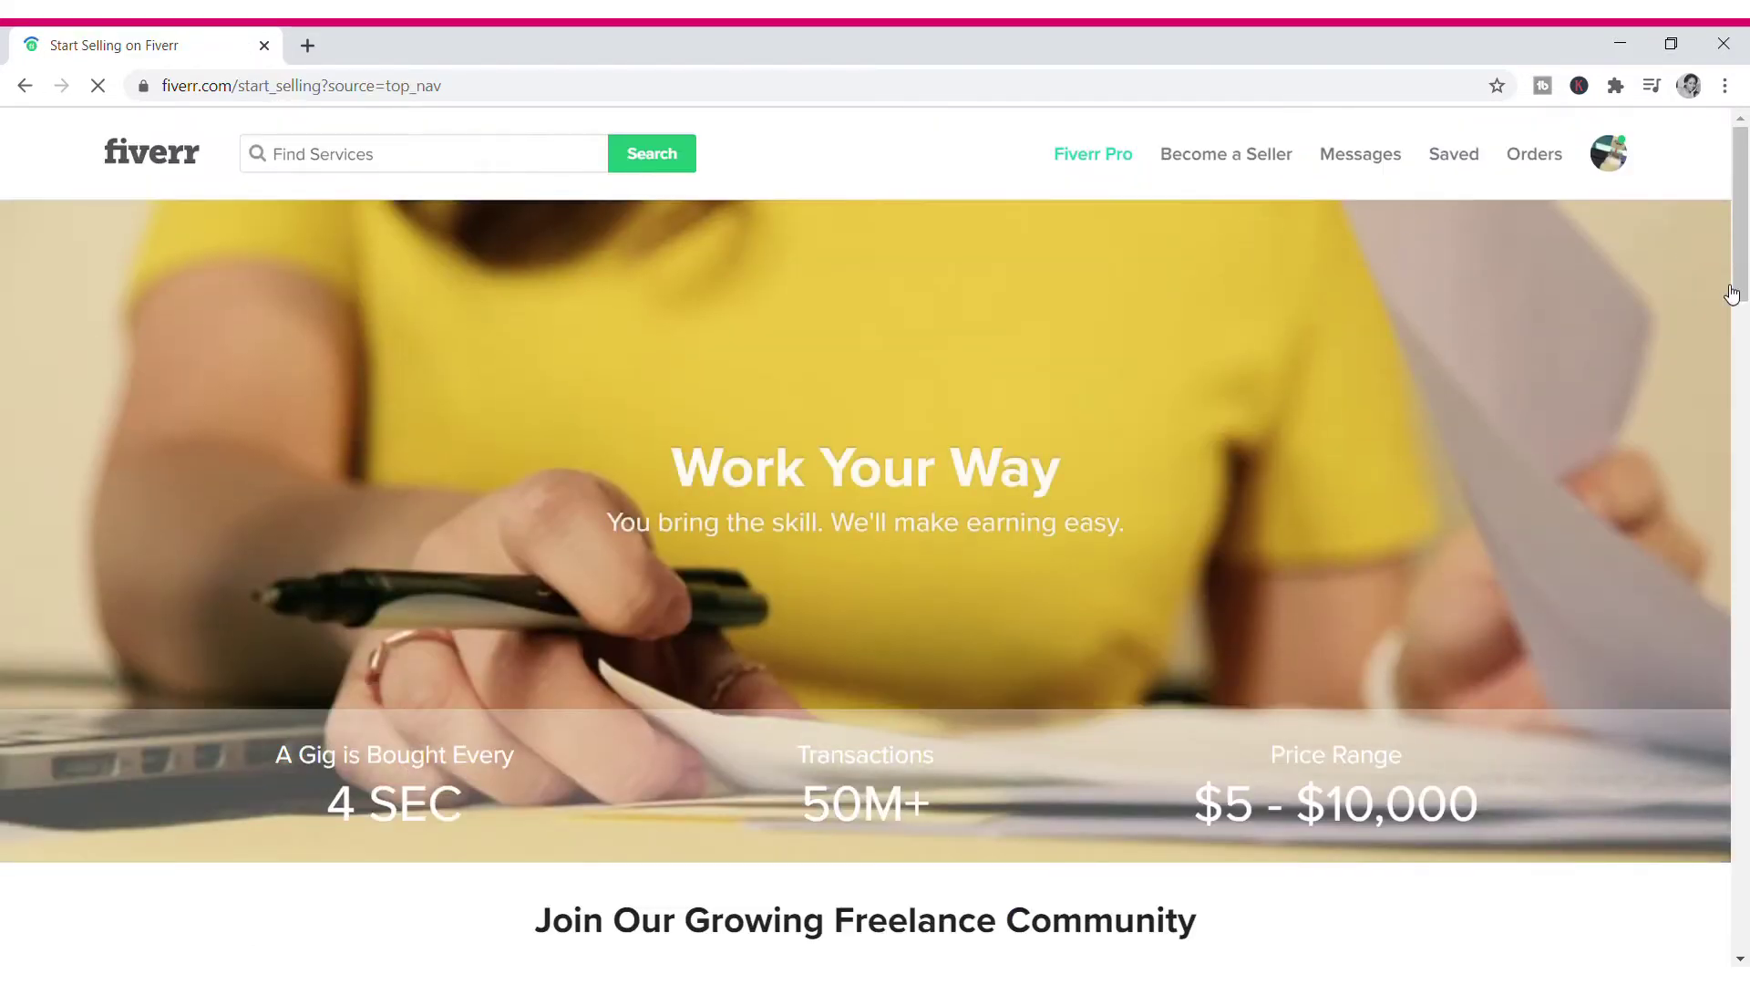
{"action": "scroll", "coordinate": [1747, 239], "scroll_direction": "down", "scroll_amount": 1}
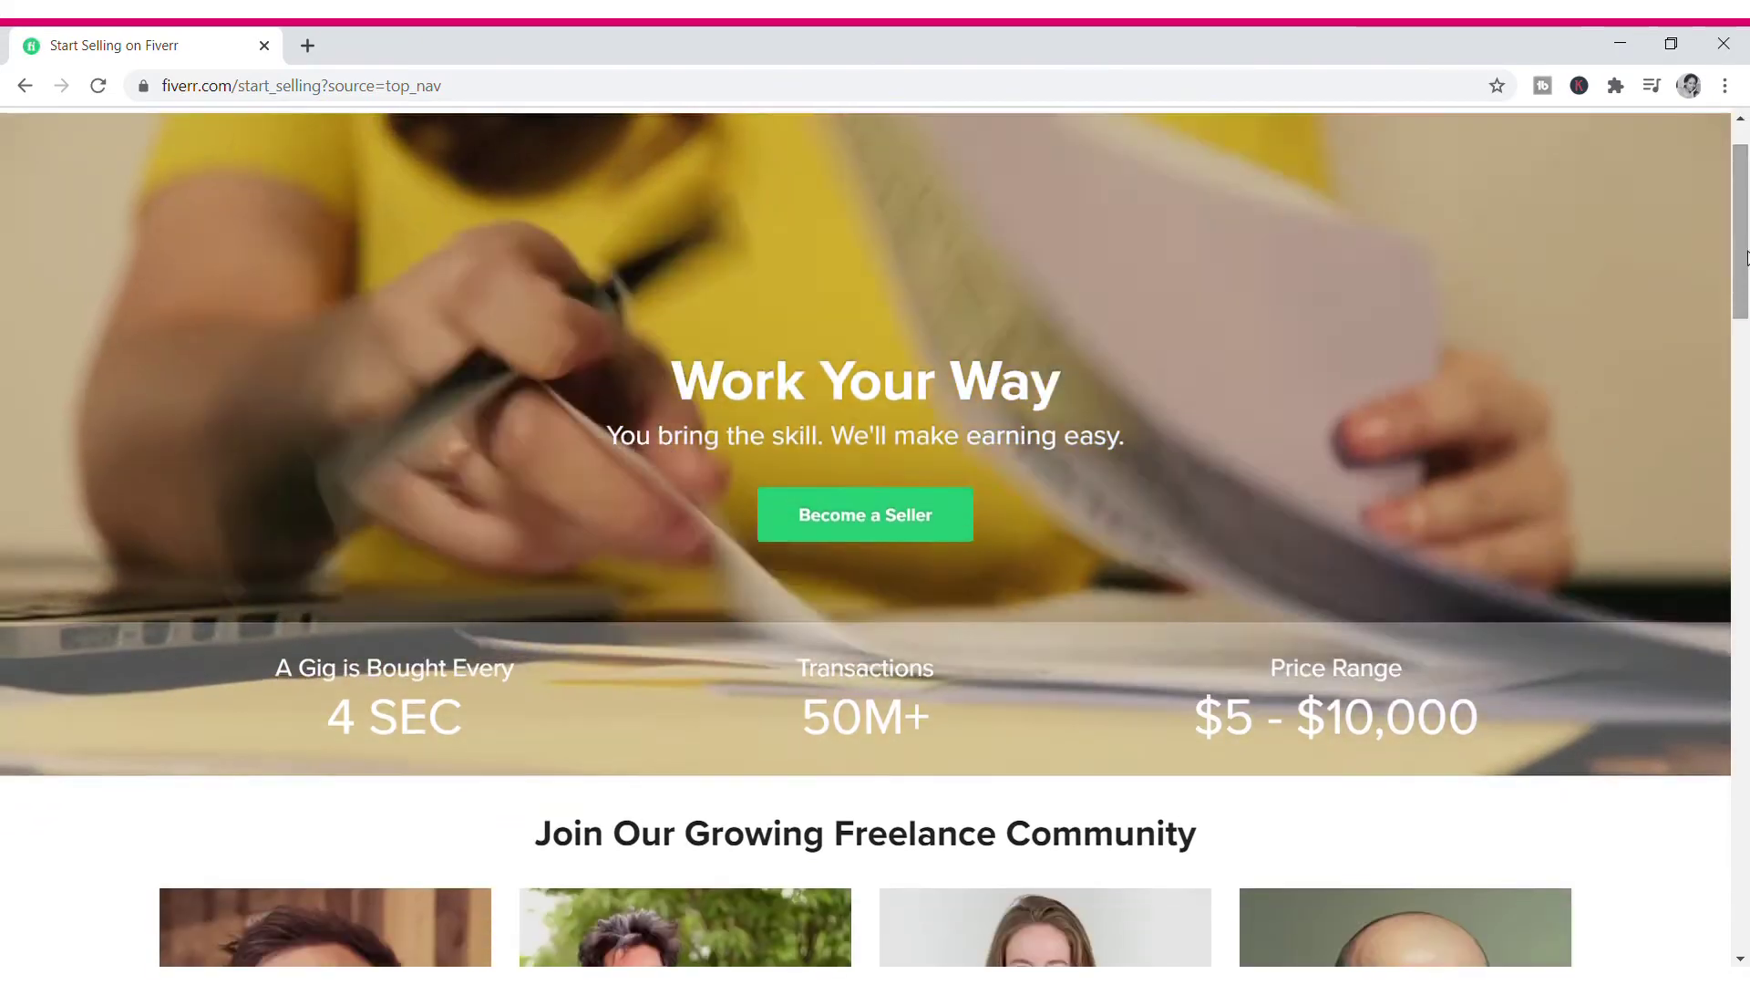
{"action": "left_click", "coordinate": [866, 515]}
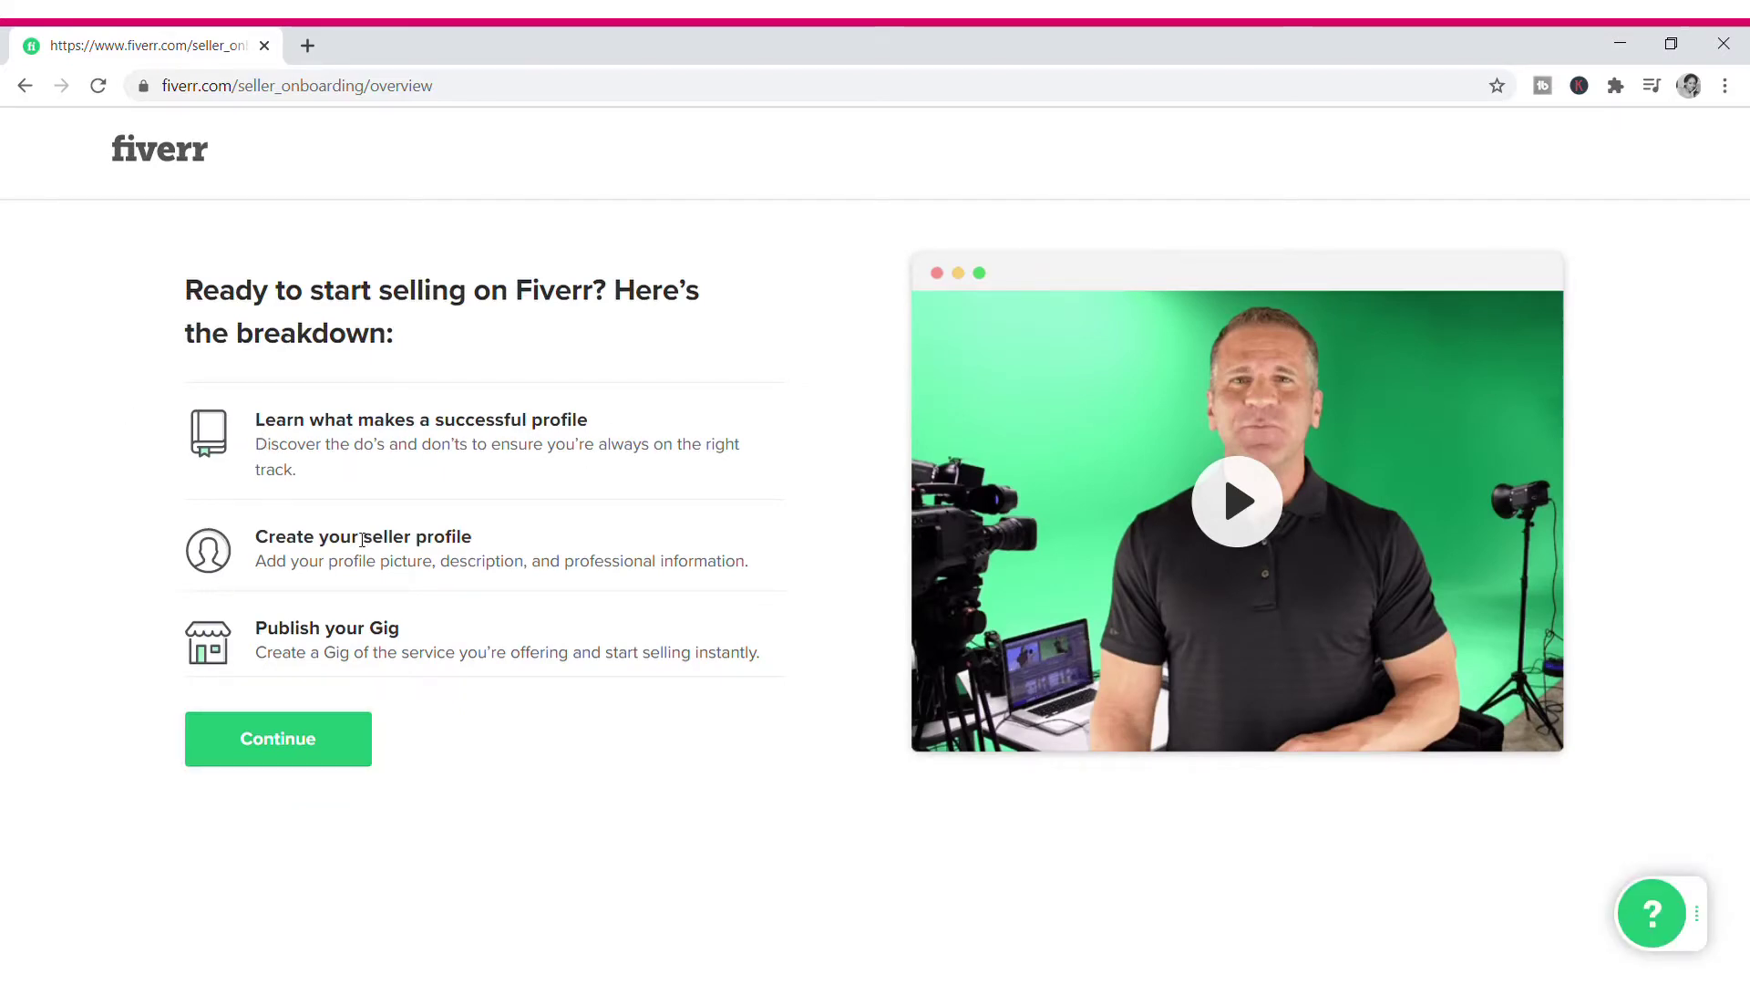
{"action": "left_click", "coordinate": [303, 757]}
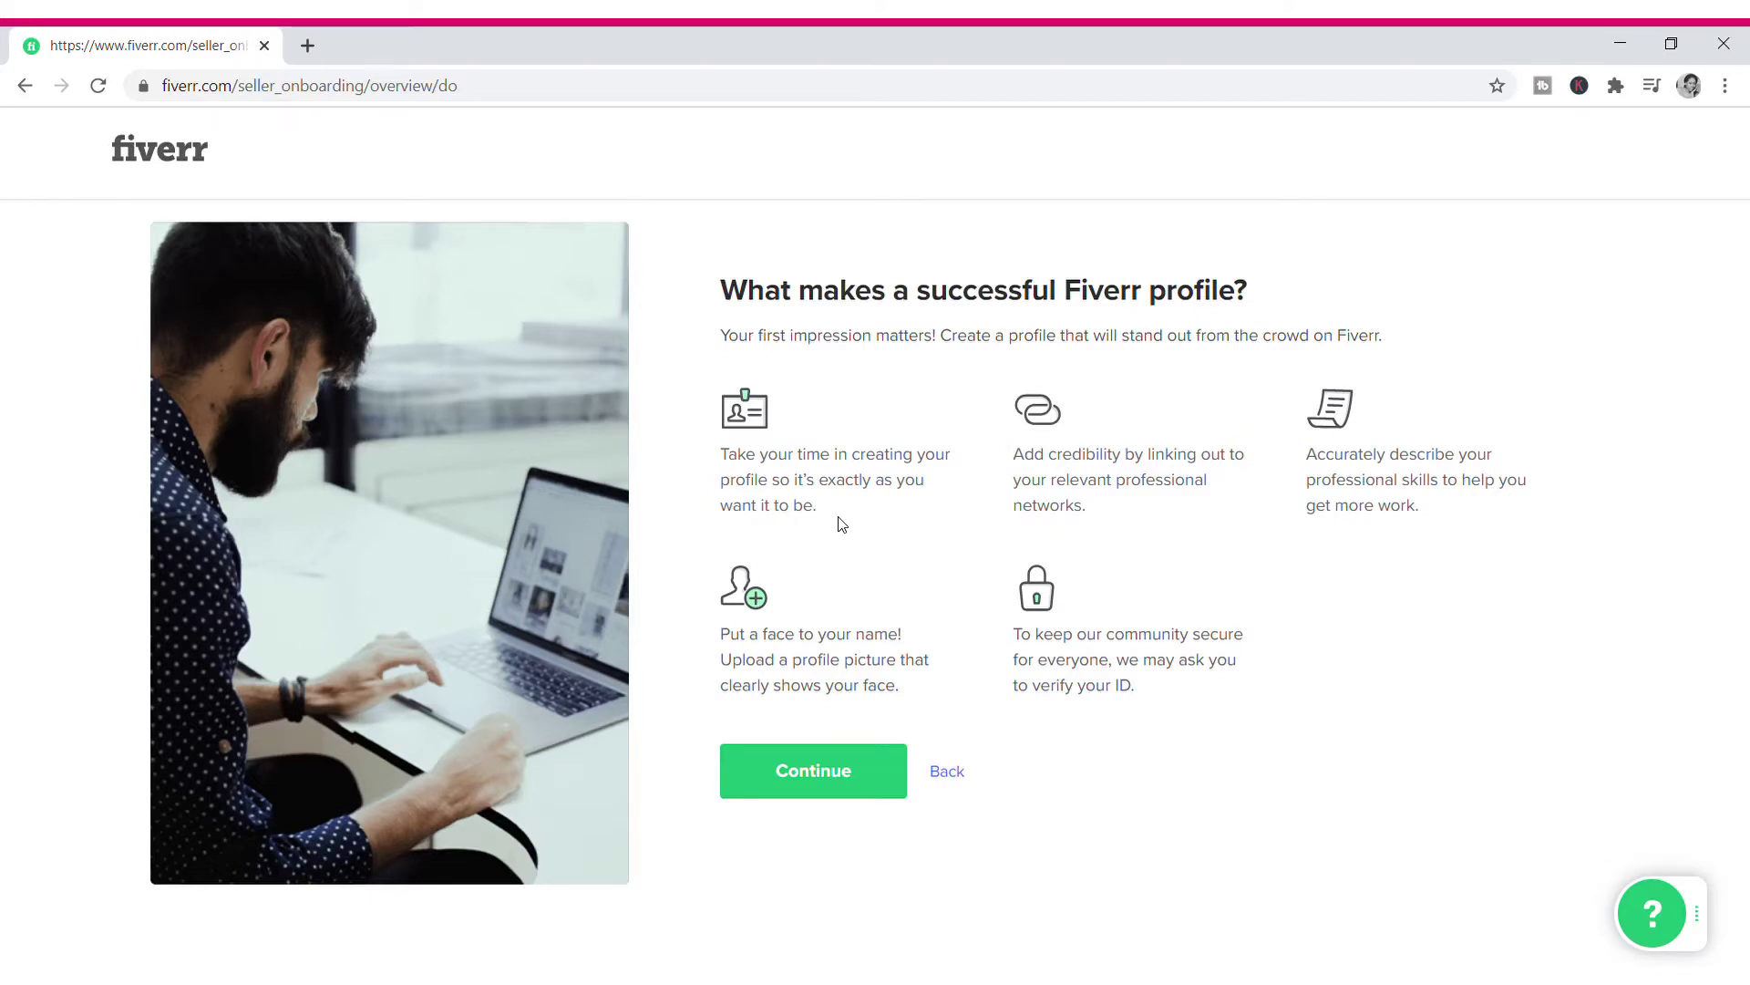
{"action": "left_click", "coordinate": [802, 782]}
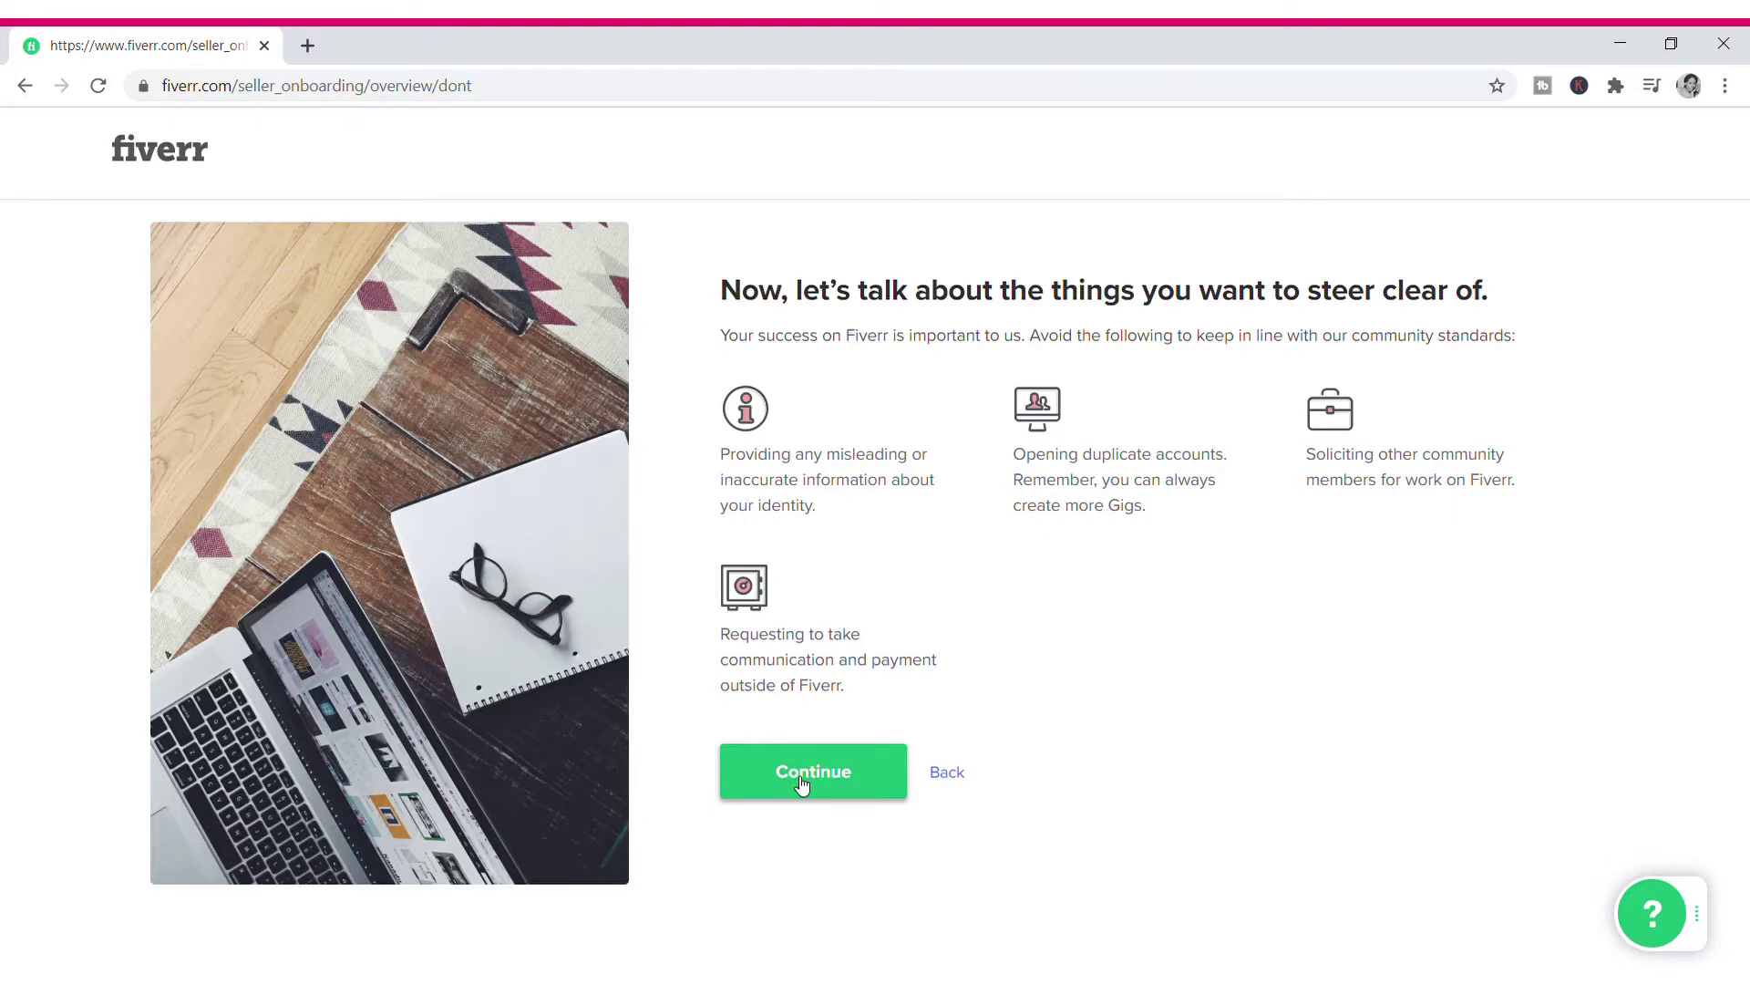
{"action": "left_click", "coordinate": [801, 785]}
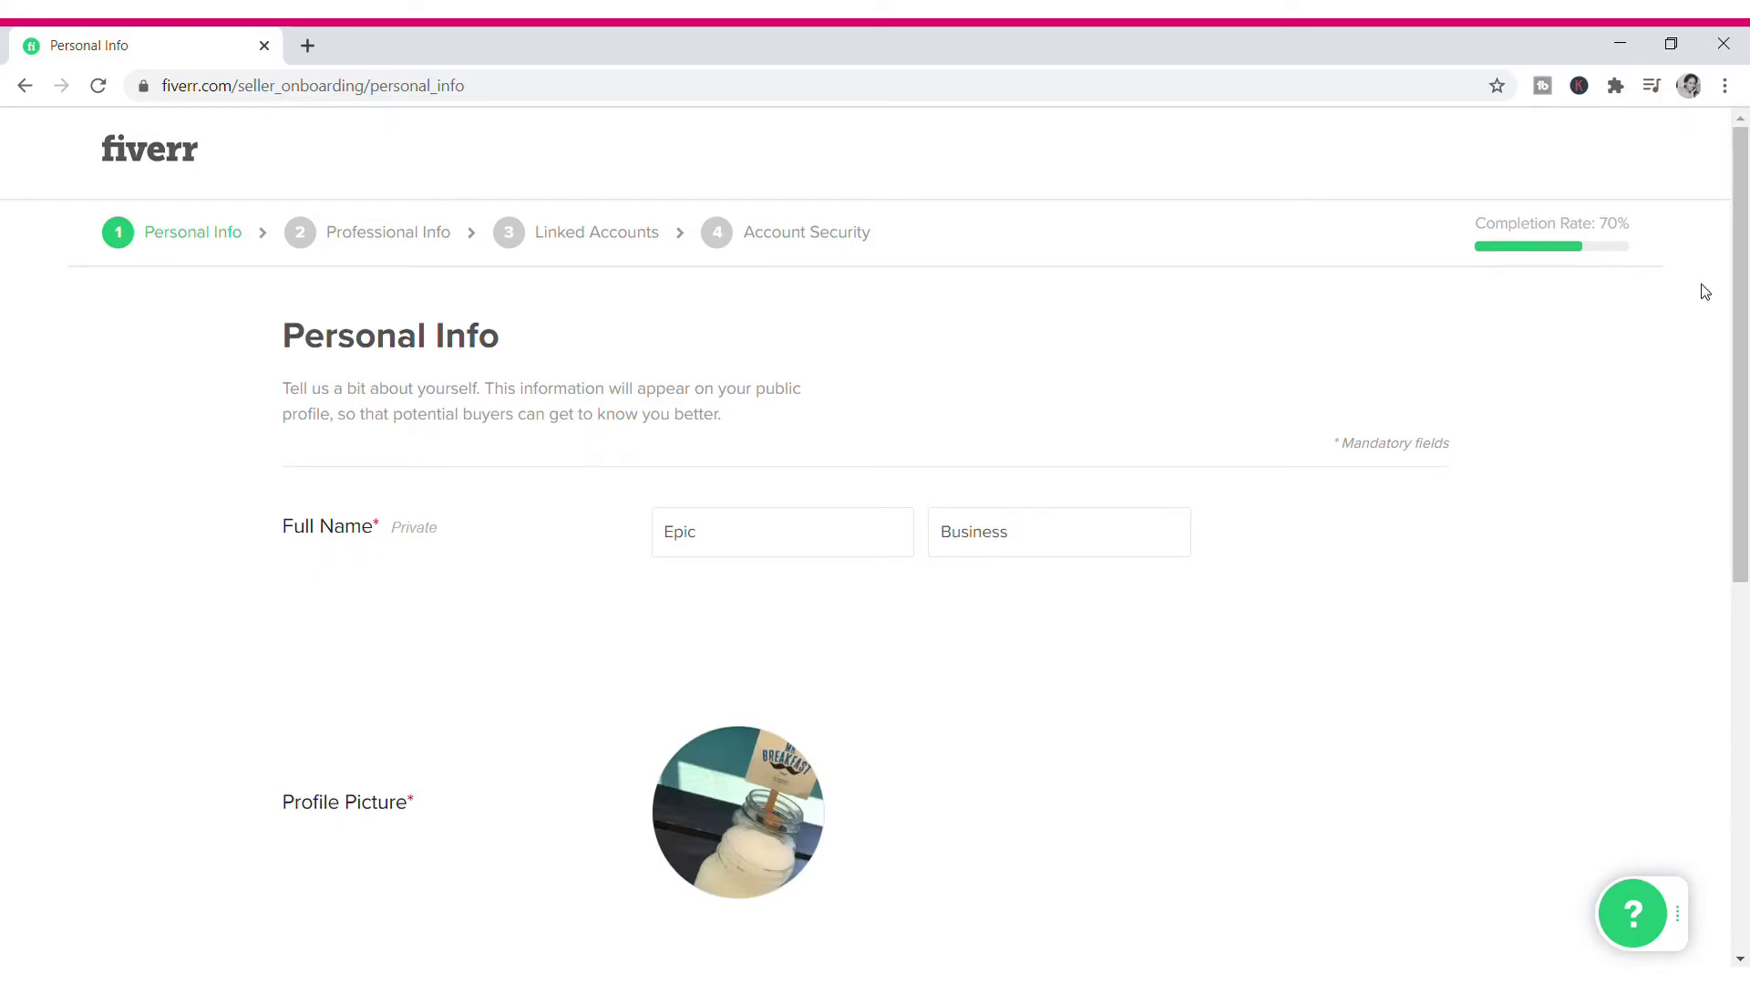
Step: Review the name, profile picture, description and language entries in Personal Info, and continue to the Professional Info form
{"action": "left_click_drag", "start_coordinate": [1743, 258], "coordinate": [1747, 730]}
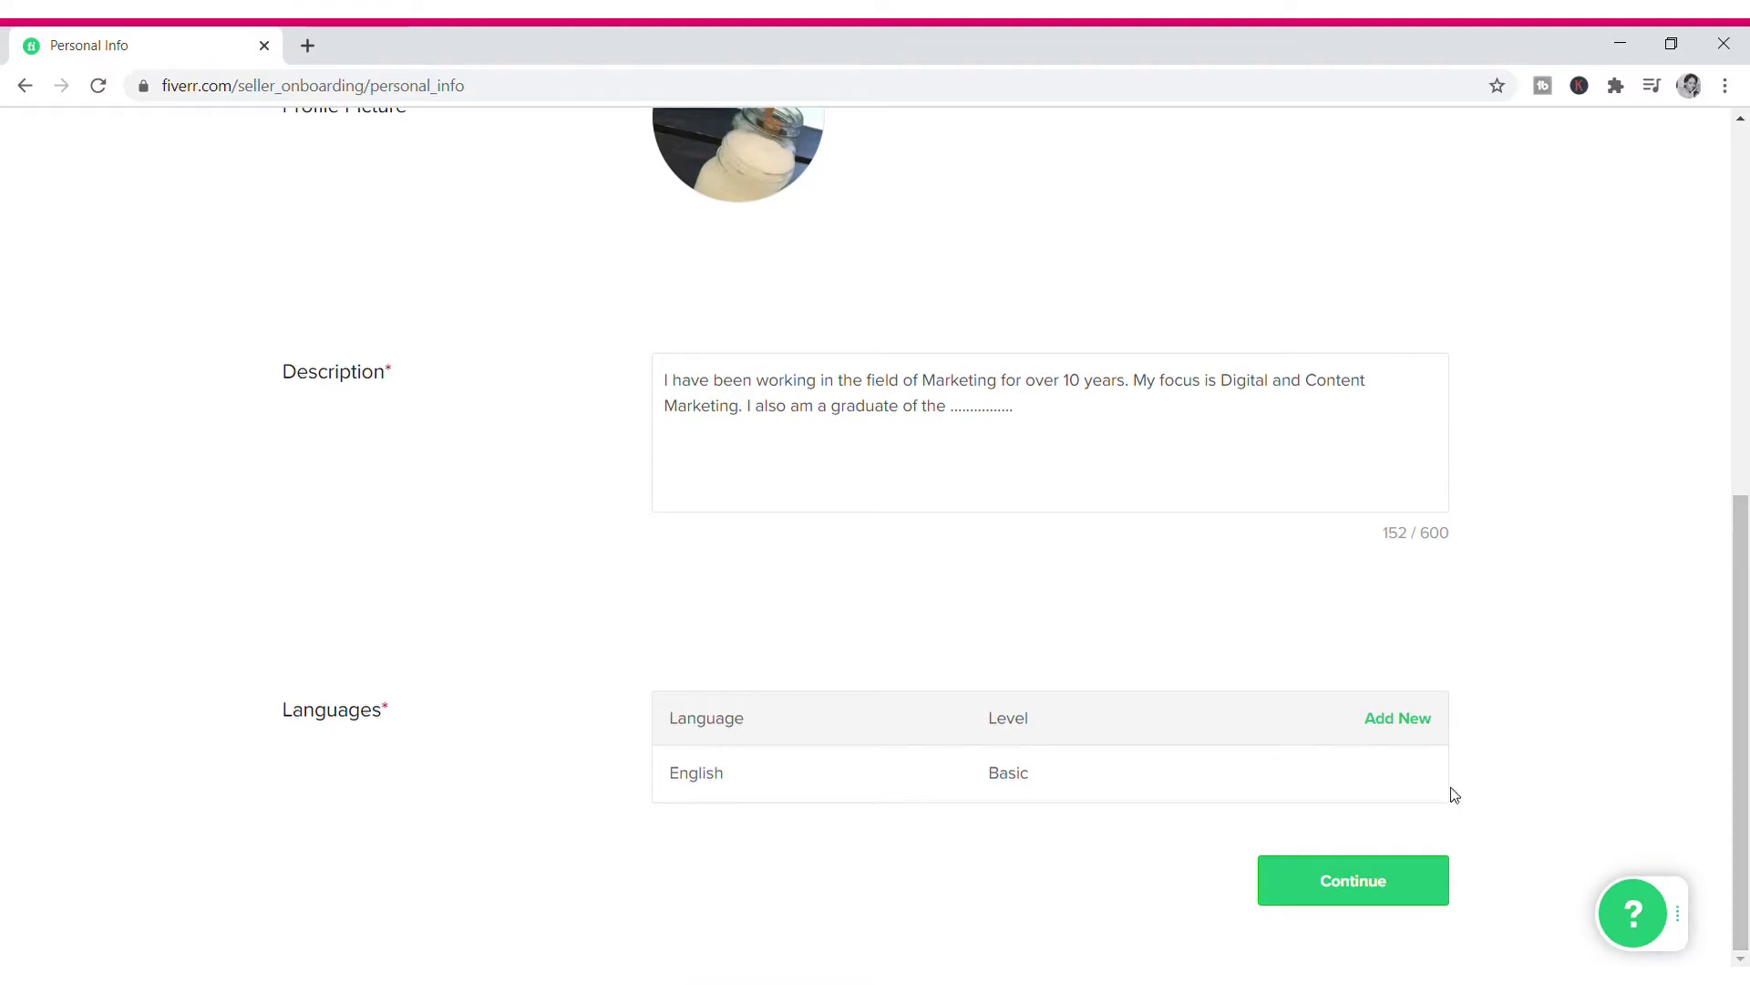
{"action": "mouse_move", "coordinate": [1746, 533]}
{"action": "left_mouse_down"}
{"action": "mouse_move", "coordinate": [1740, 193]}
{"action": "mouse_move", "coordinate": [1719, 418]}
{"action": "mouse_move", "coordinate": [1738, 543]}
{"action": "left_mouse_up"}
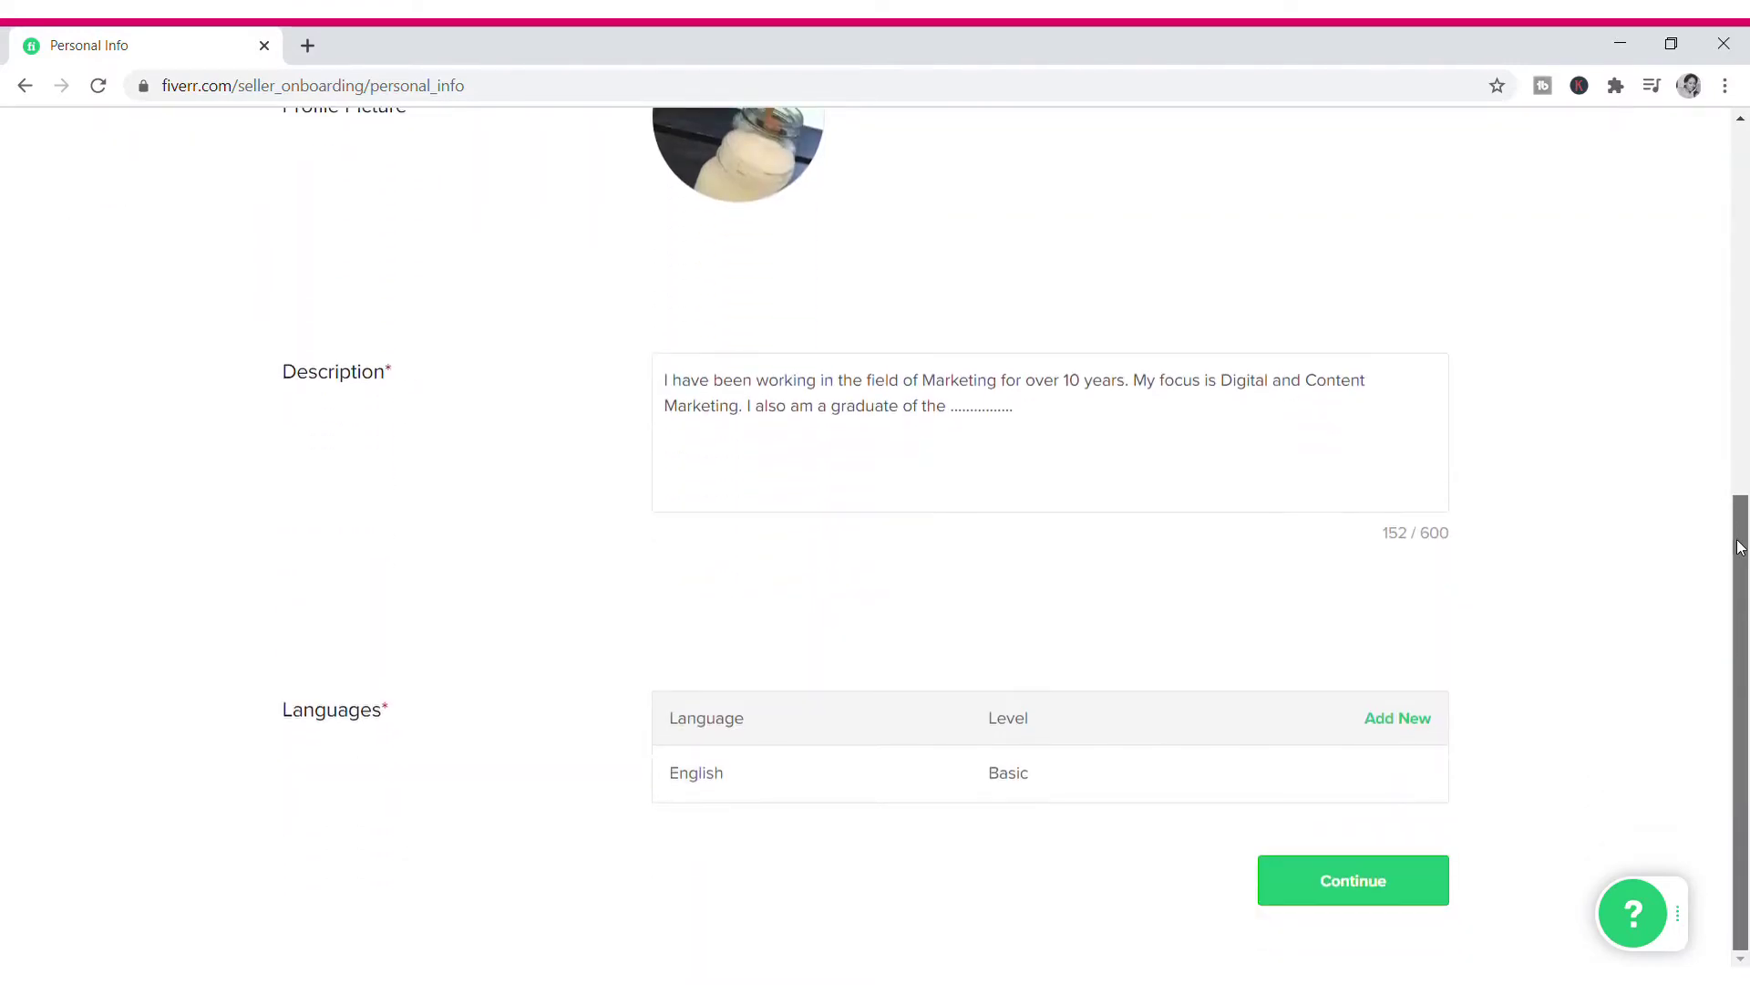
{"action": "left_click", "coordinate": [1348, 881]}
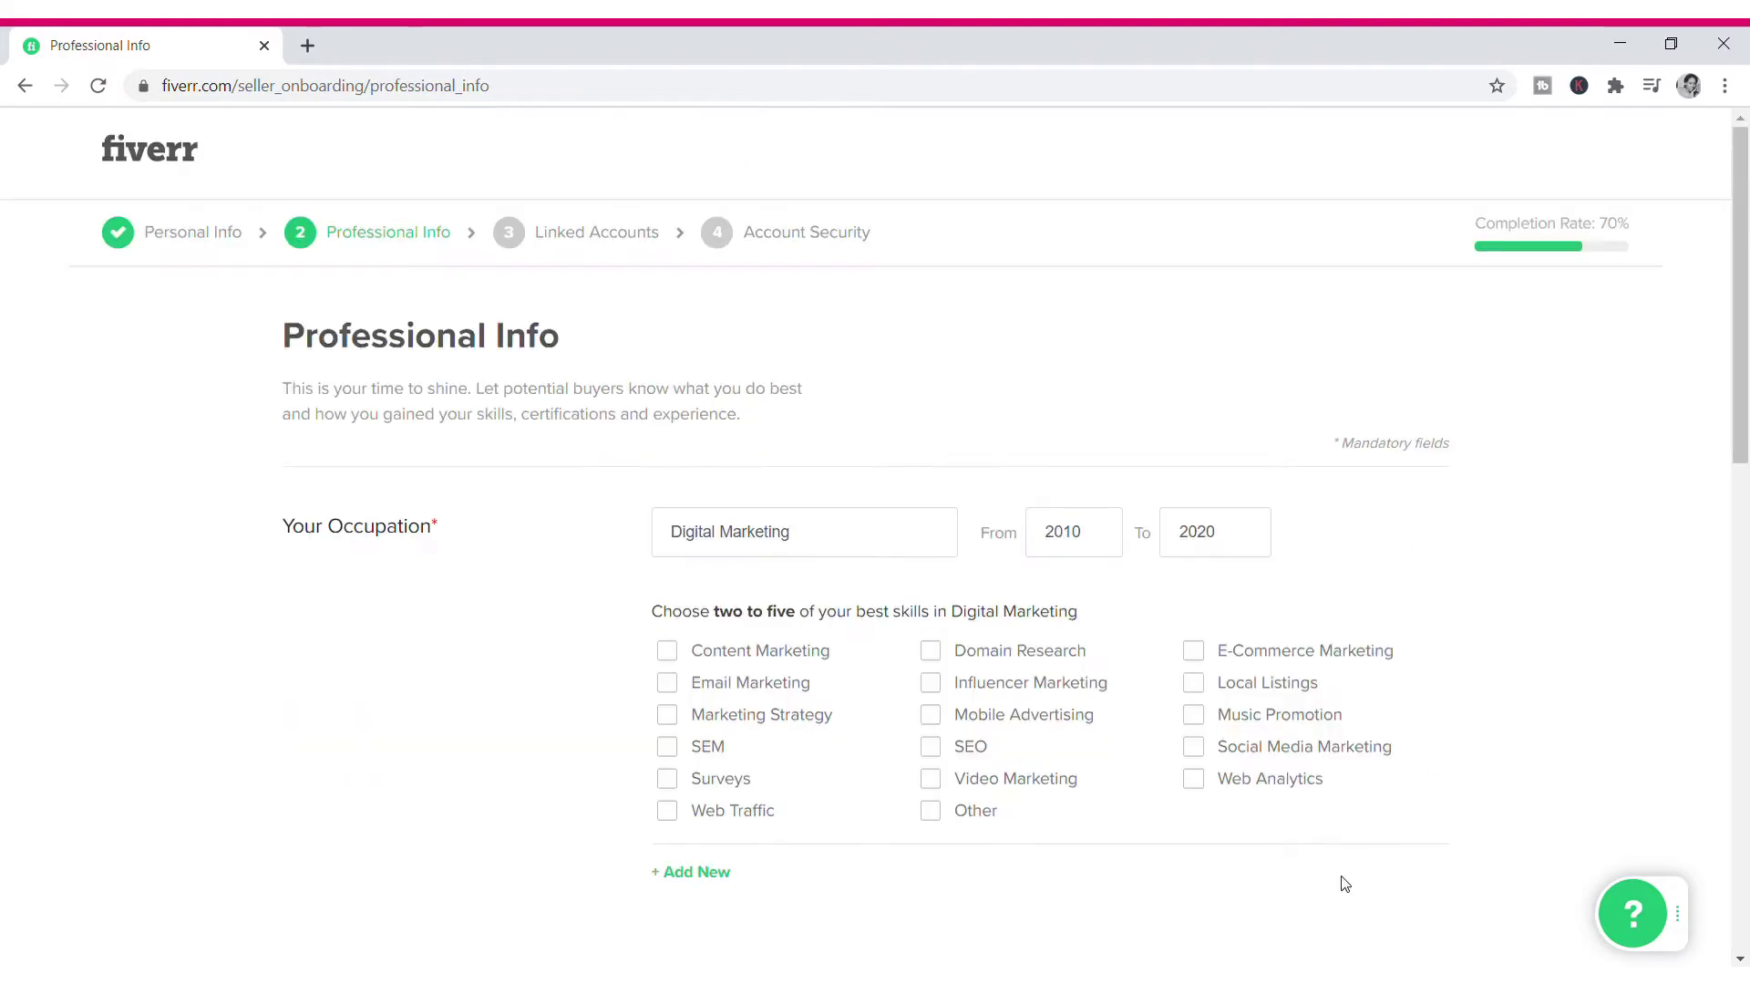
Step: Choose Content Marketing, Email Marketing and Influencer Marketing as the Digital Marketing skills, and submit the professional information
{"action": "left_click_drag", "start_coordinate": [1741, 427], "coordinate": [1746, 879]}
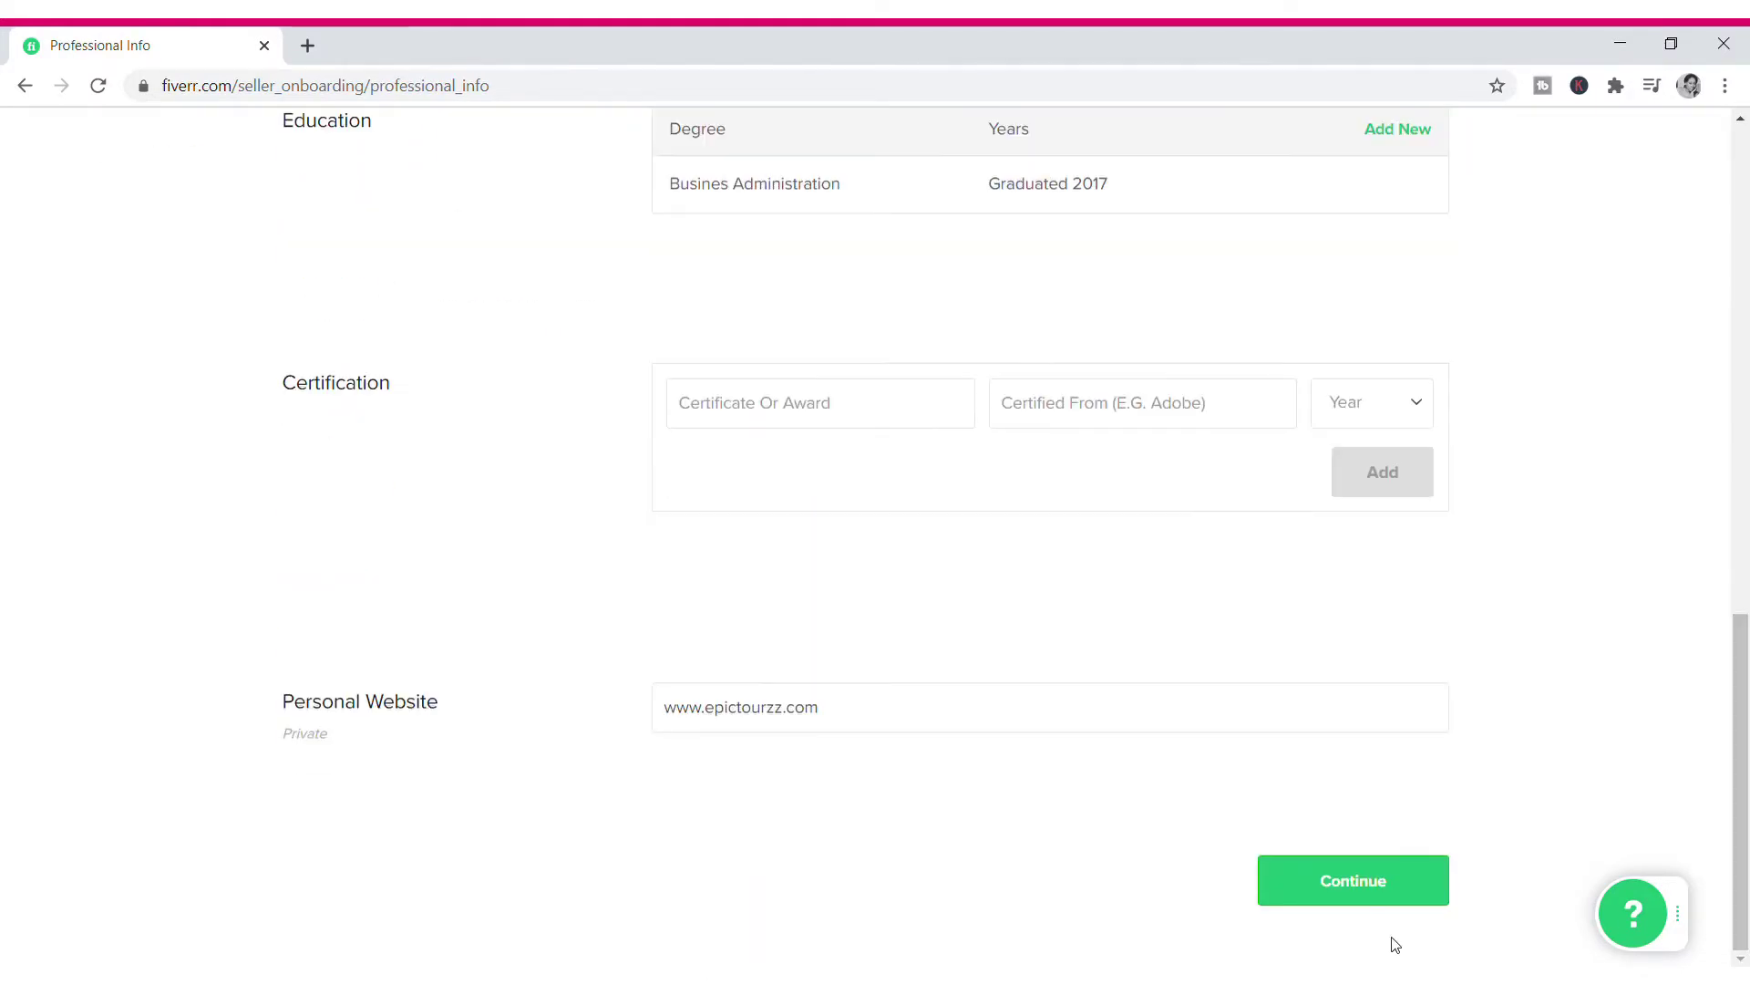
{"action": "left_click_drag", "start_coordinate": [1747, 738], "coordinate": [1746, 246]}
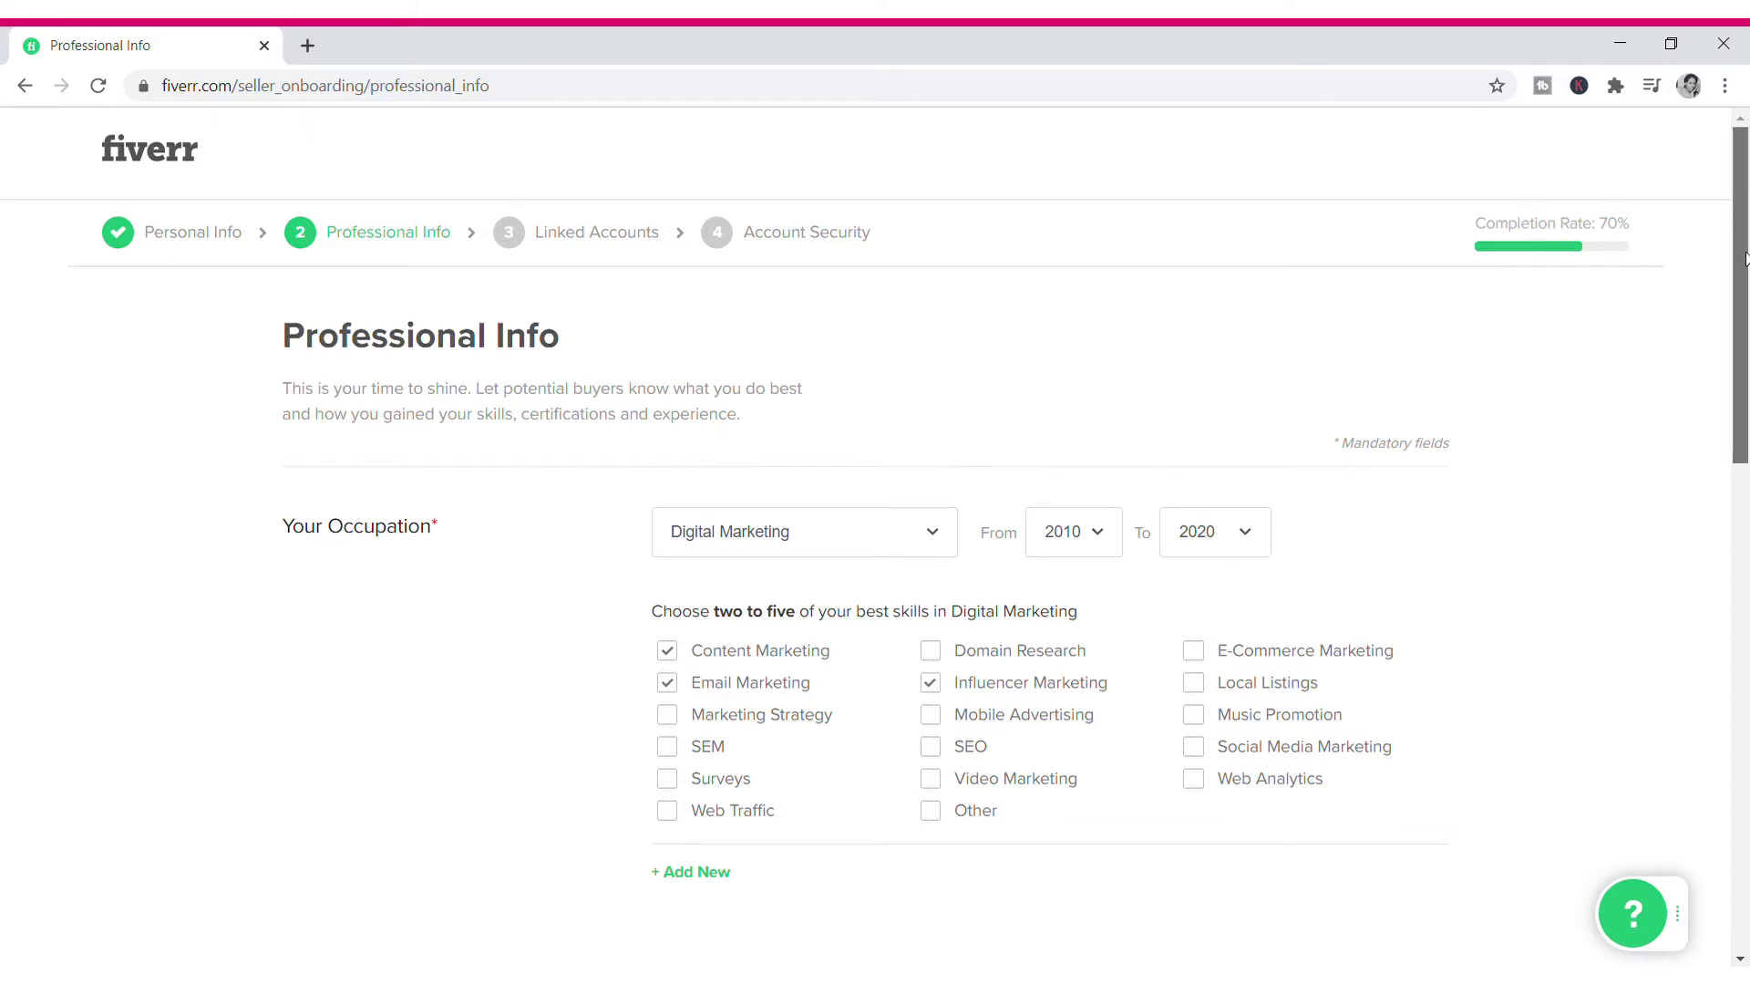
{"action": "left_click_drag", "start_coordinate": [1745, 258], "coordinate": [1740, 747]}
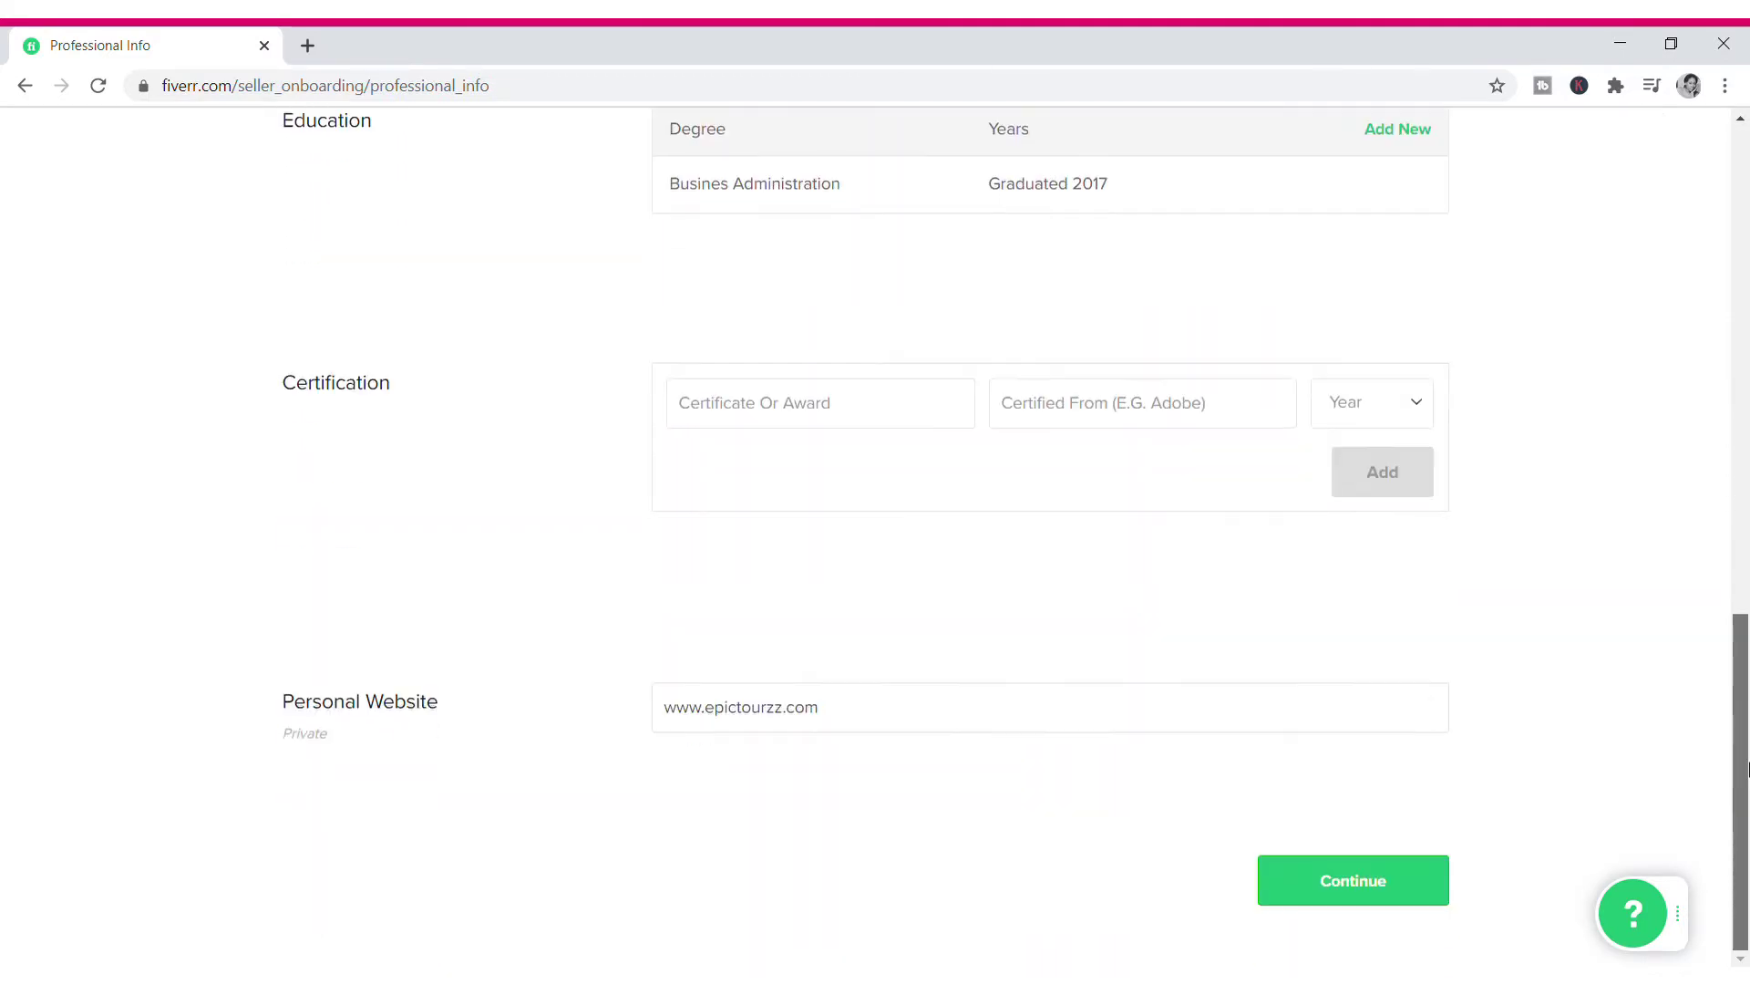
{"action": "left_click", "coordinate": [1387, 898]}
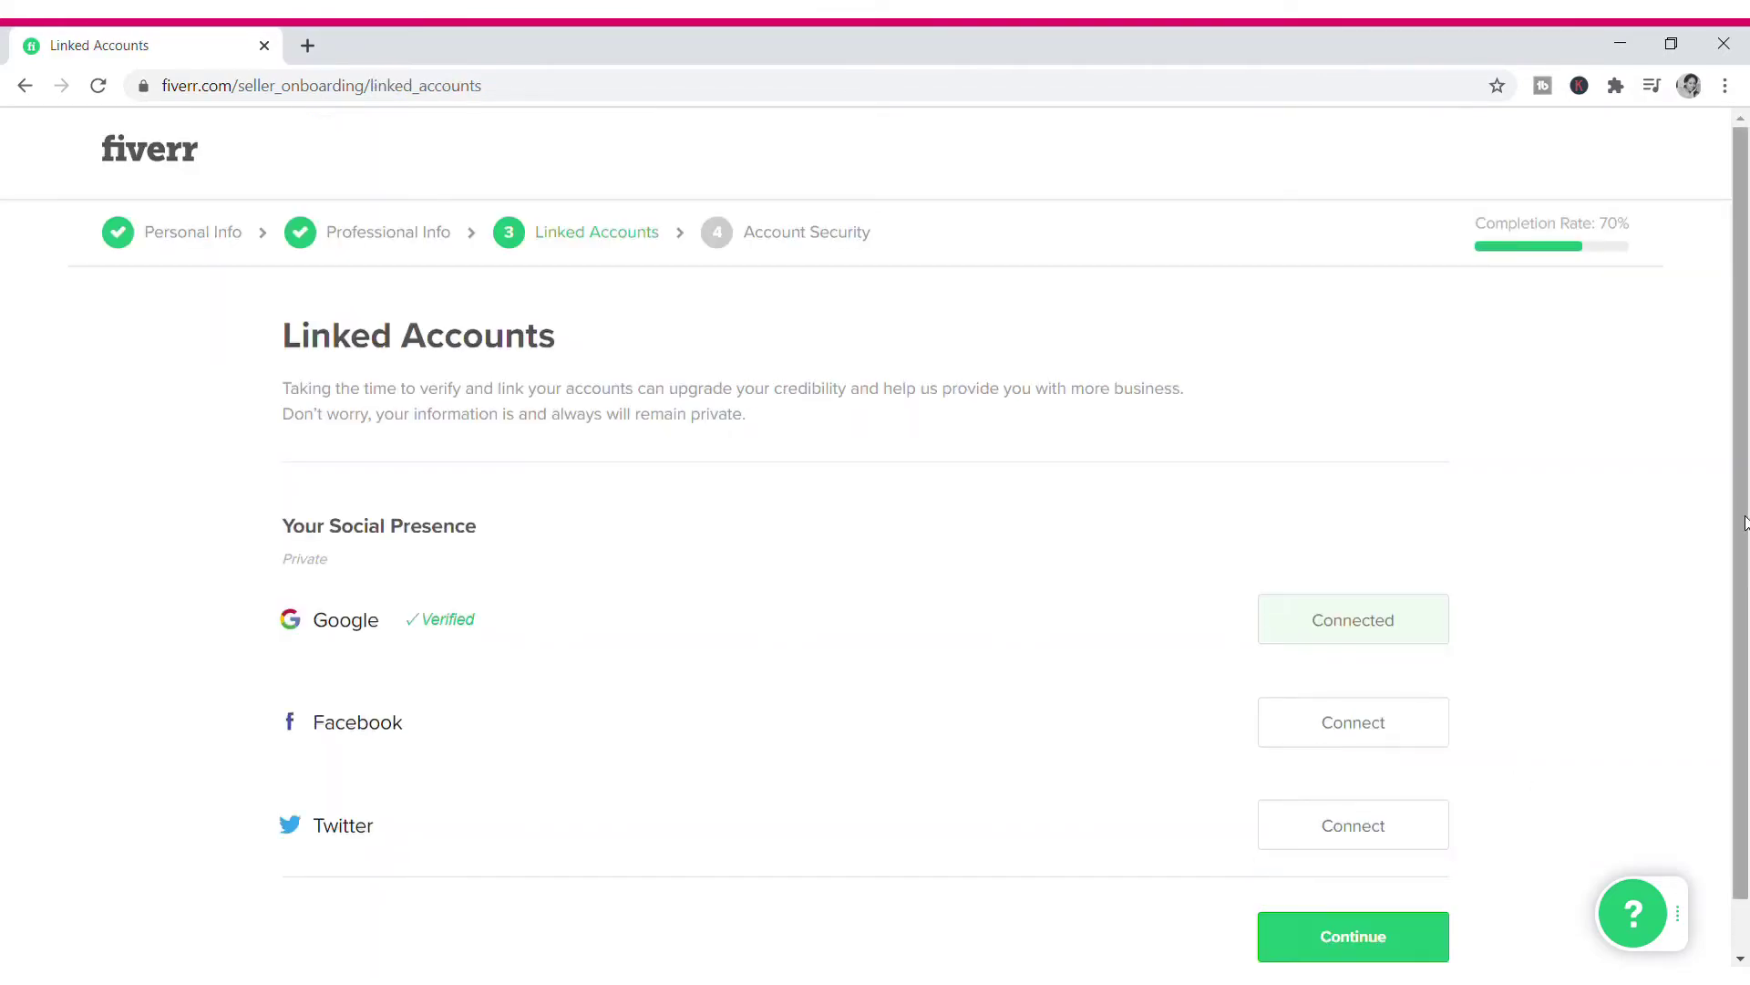
Step: Continue past the linked accounts without connecting any more, and finish the account security stage to complete the seller profile
{"action": "scroll", "coordinate": [1747, 466], "scroll_direction": "down", "scroll_amount": 1}
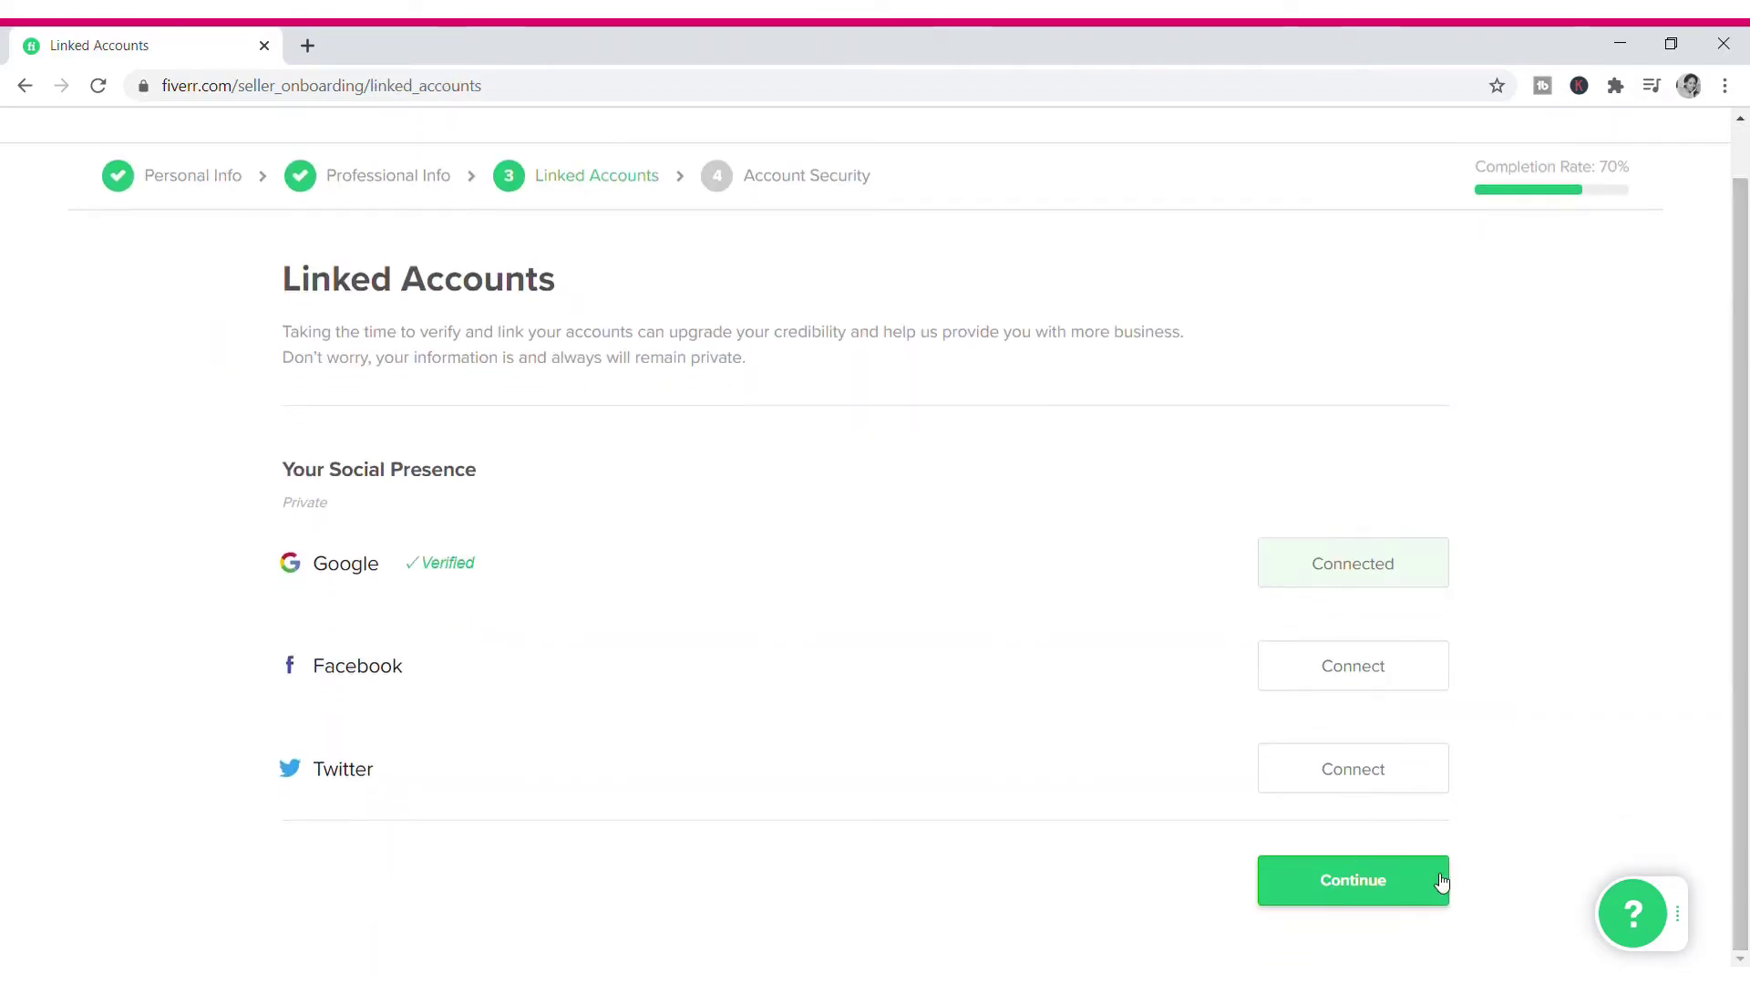
{"action": "left_click", "coordinate": [1381, 889]}
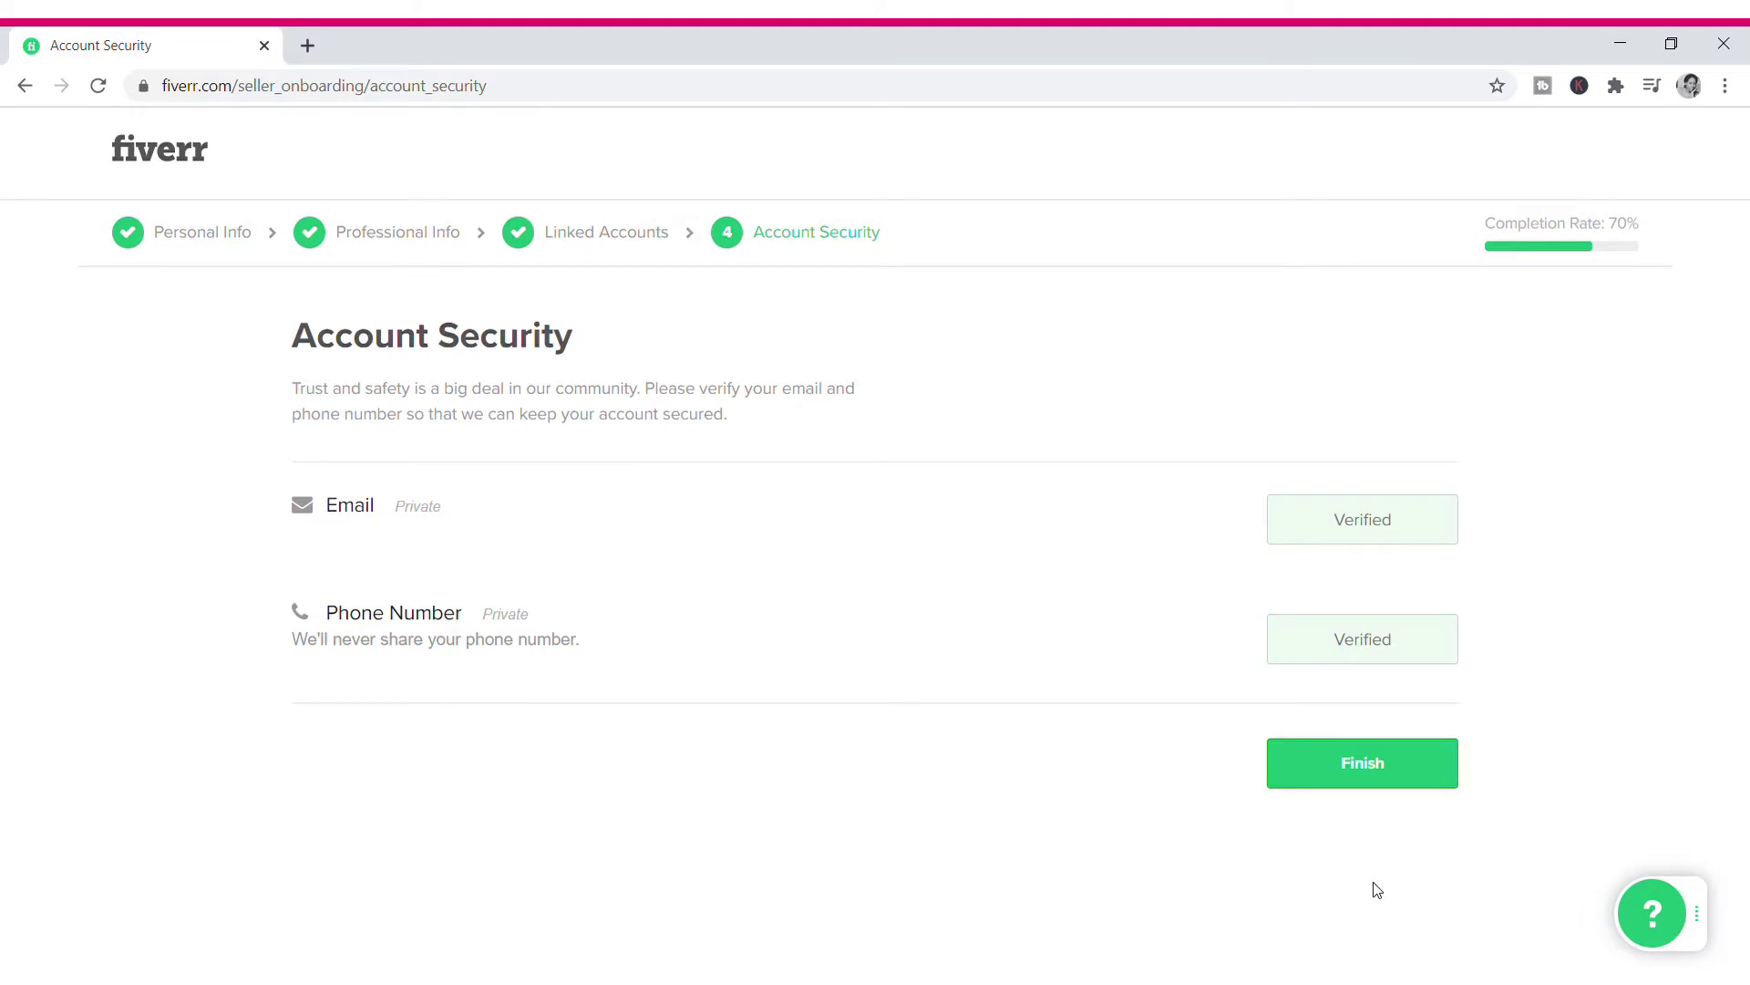
{"action": "left_click", "coordinate": [1401, 746]}
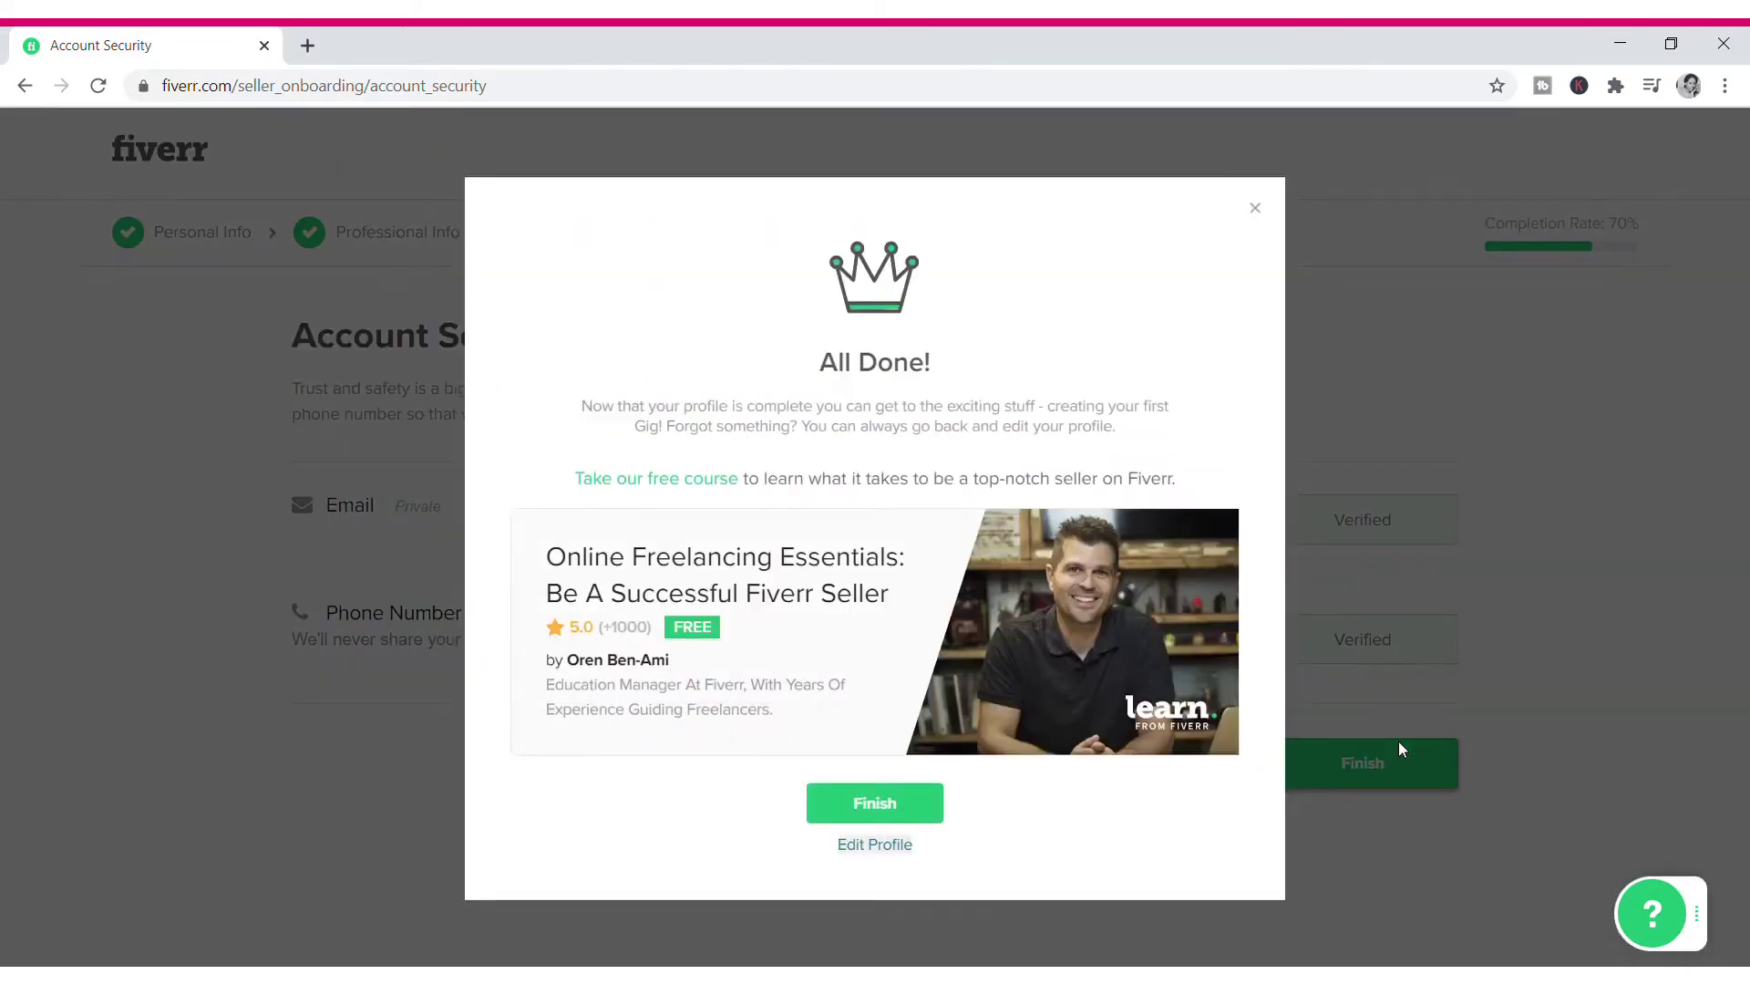
{"action": "left_click", "coordinate": [924, 817]}
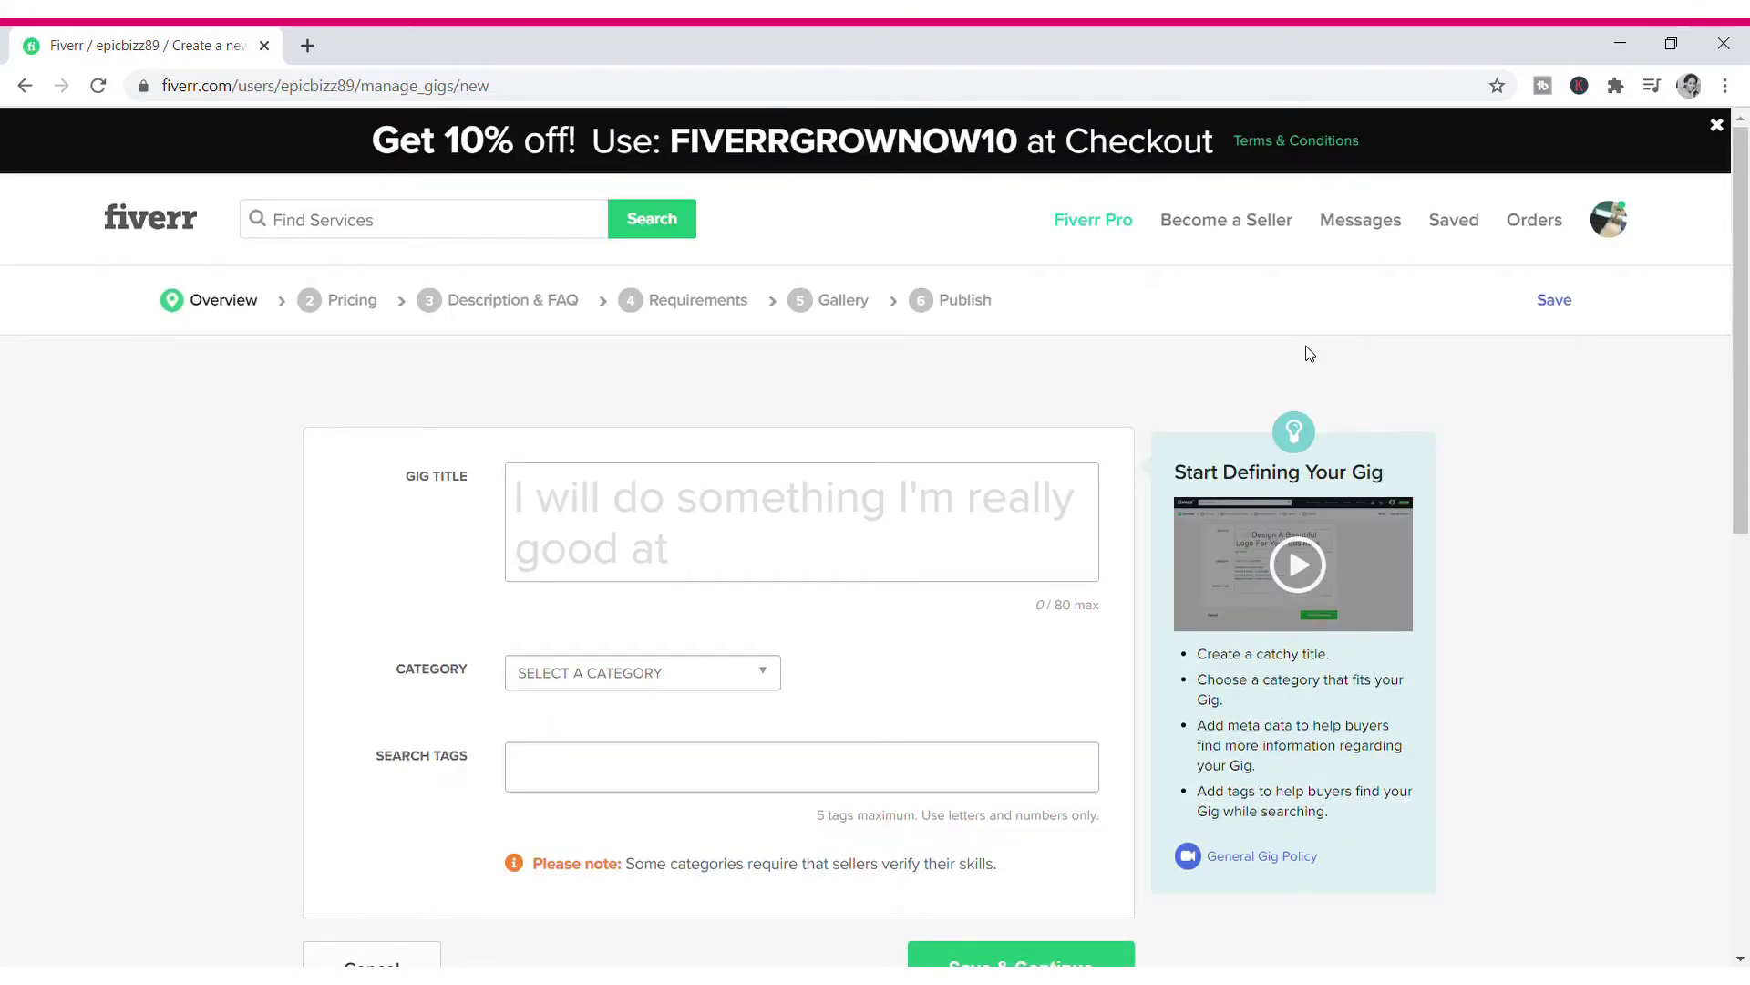
Step: Set the gig title to "manage your Instagram account." with Instagram capitalised
{"action": "left_click", "coordinate": [620, 543]}
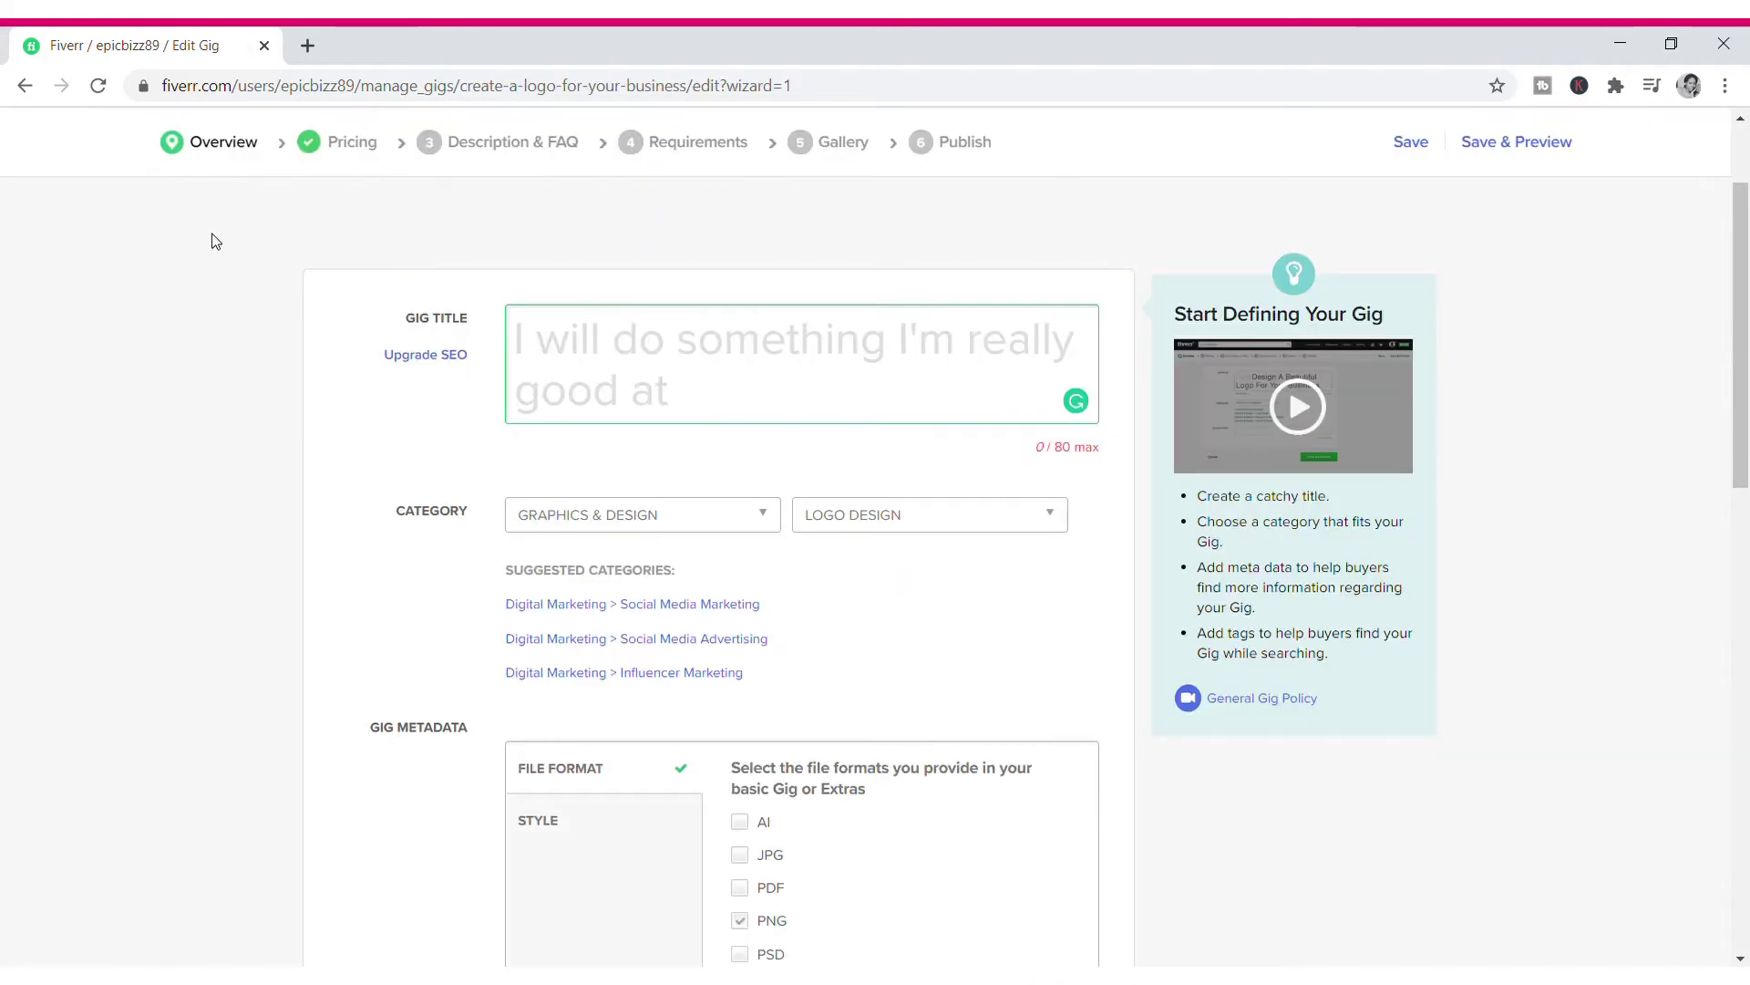
{"action": "type", "text": "manage your ins"}
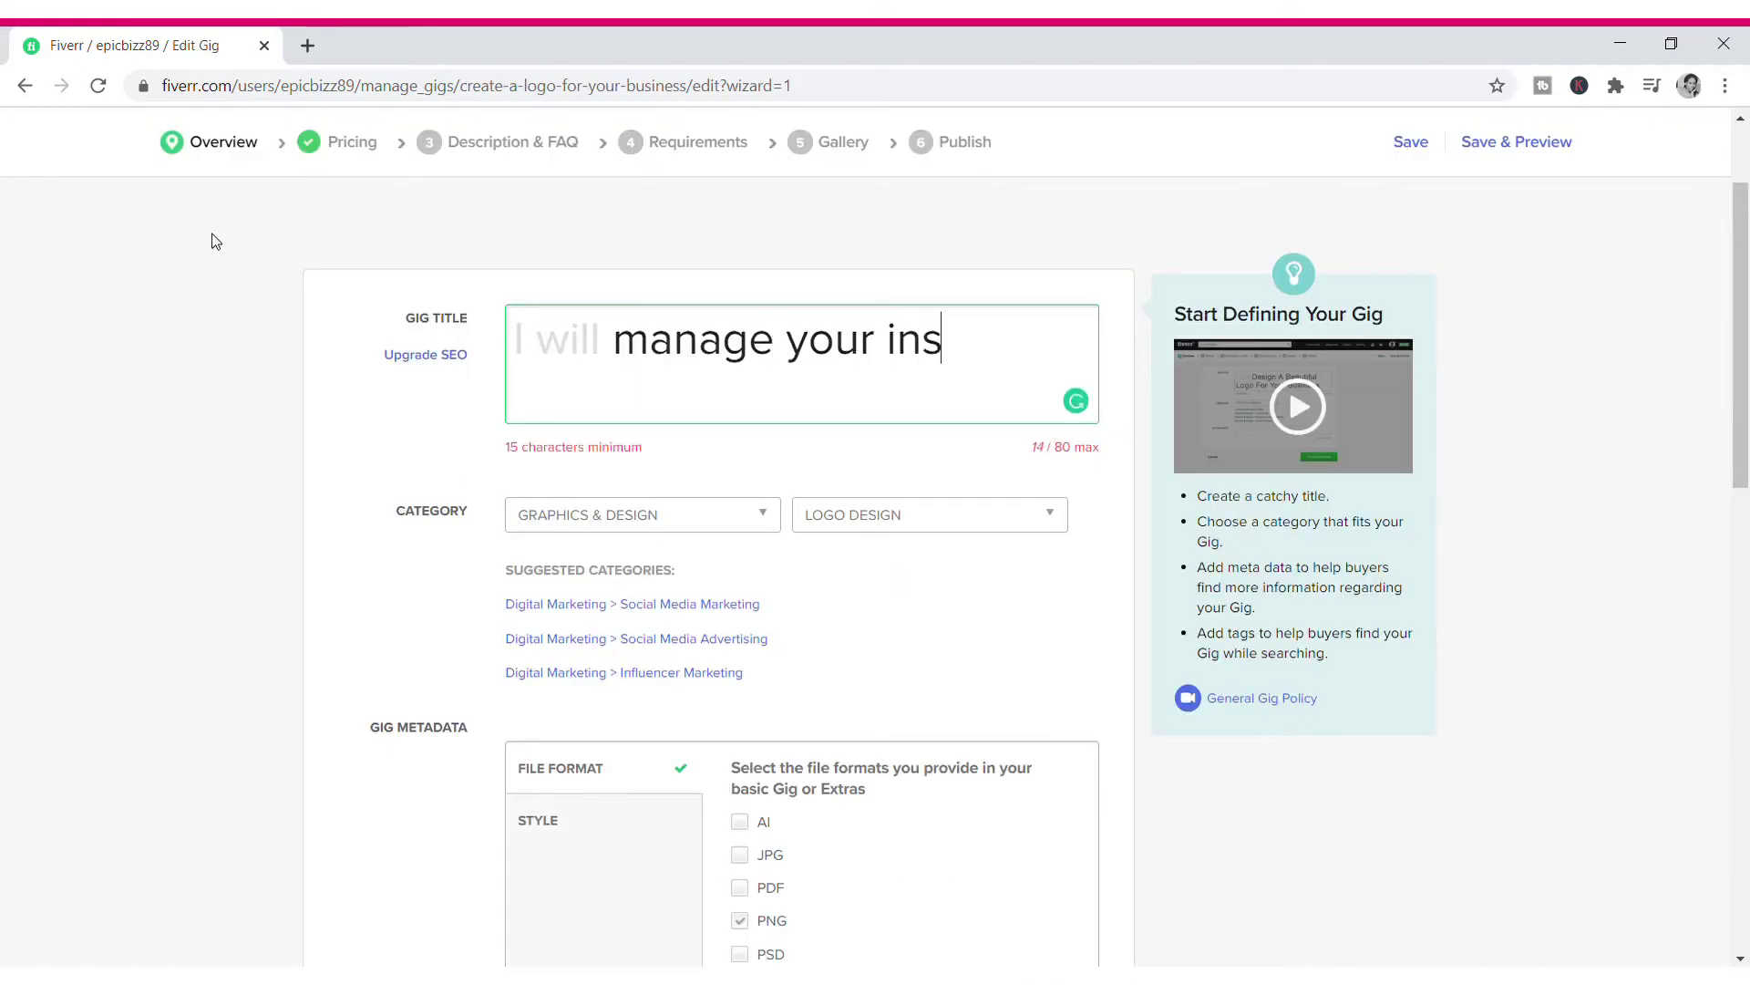
{"action": "type", "text": "tagram accou"}
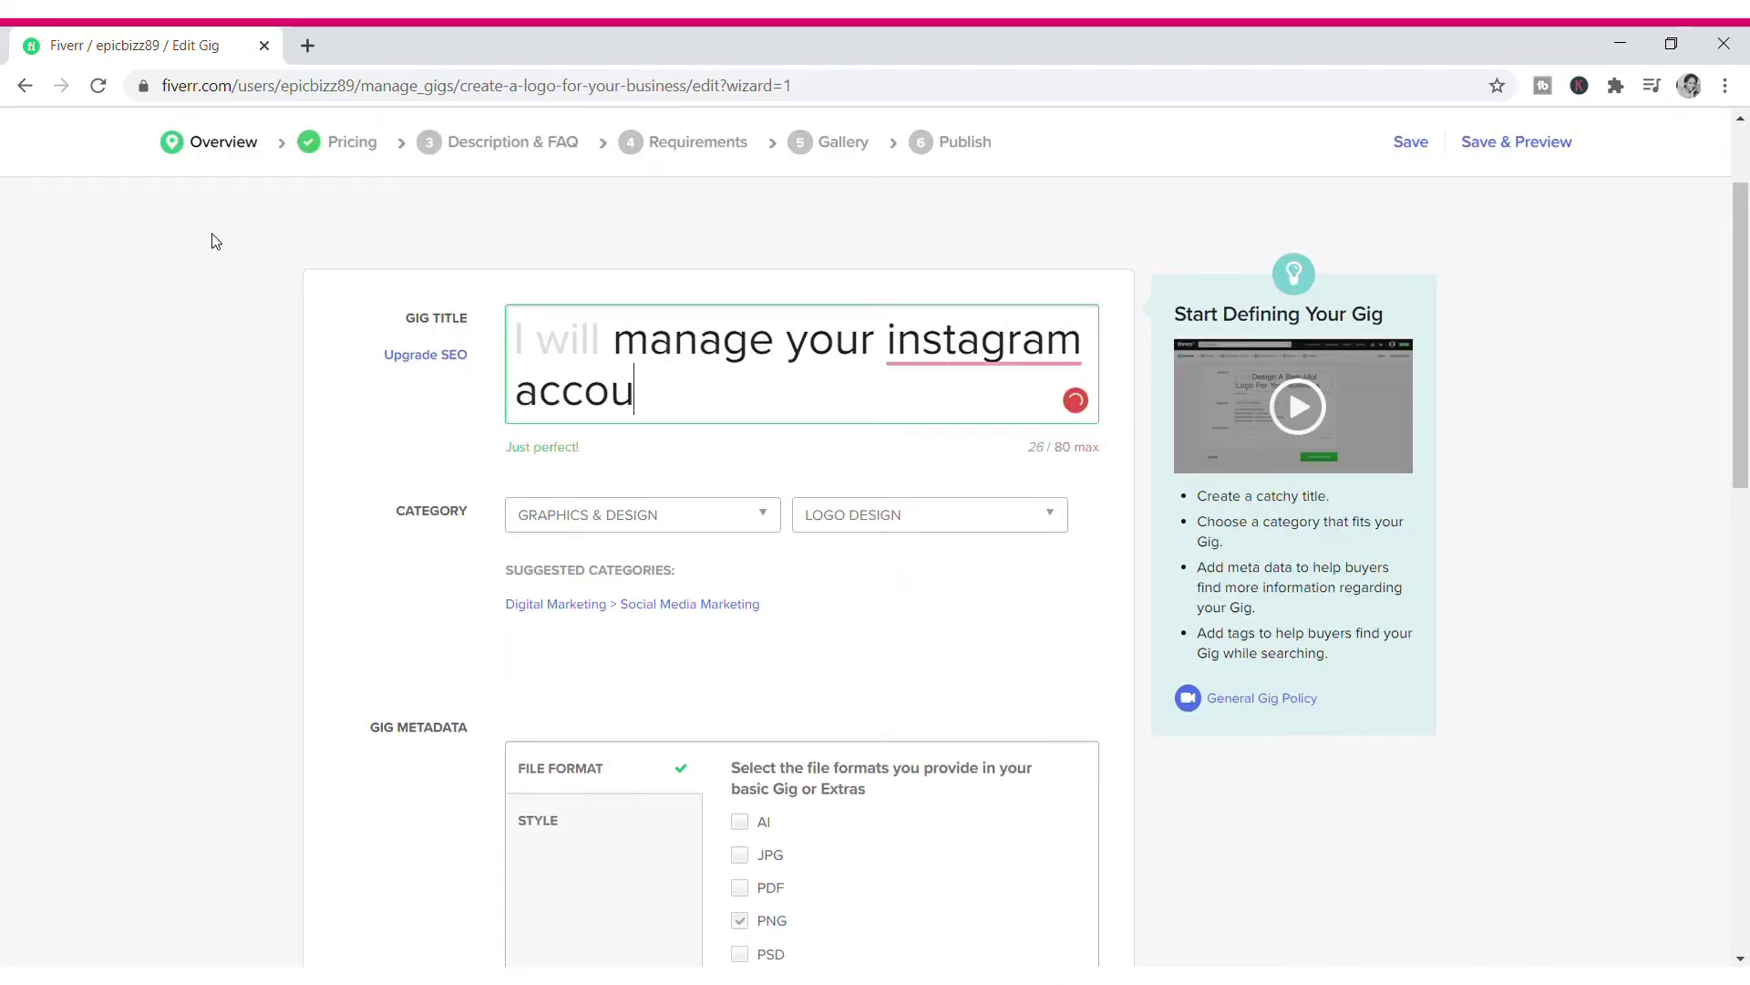
{"action": "type", "text": "nt."}
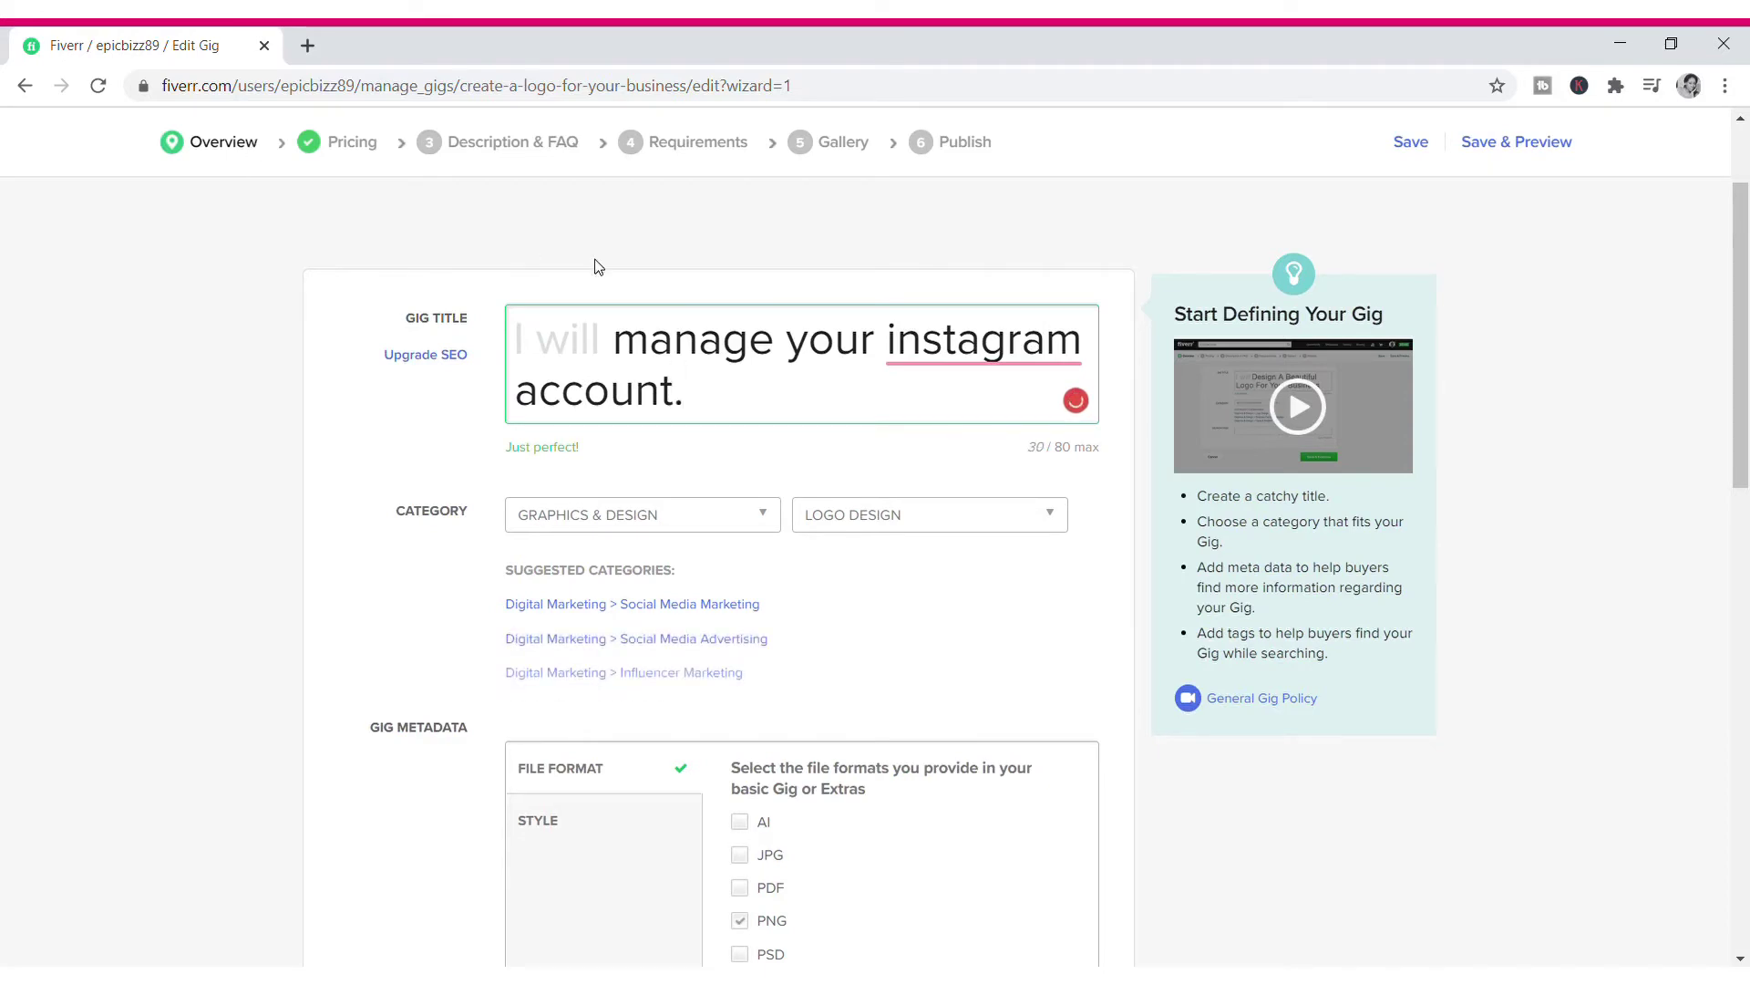
{"action": "left_click", "coordinate": [914, 344]}
{"action": "left_click", "coordinate": [933, 416]}
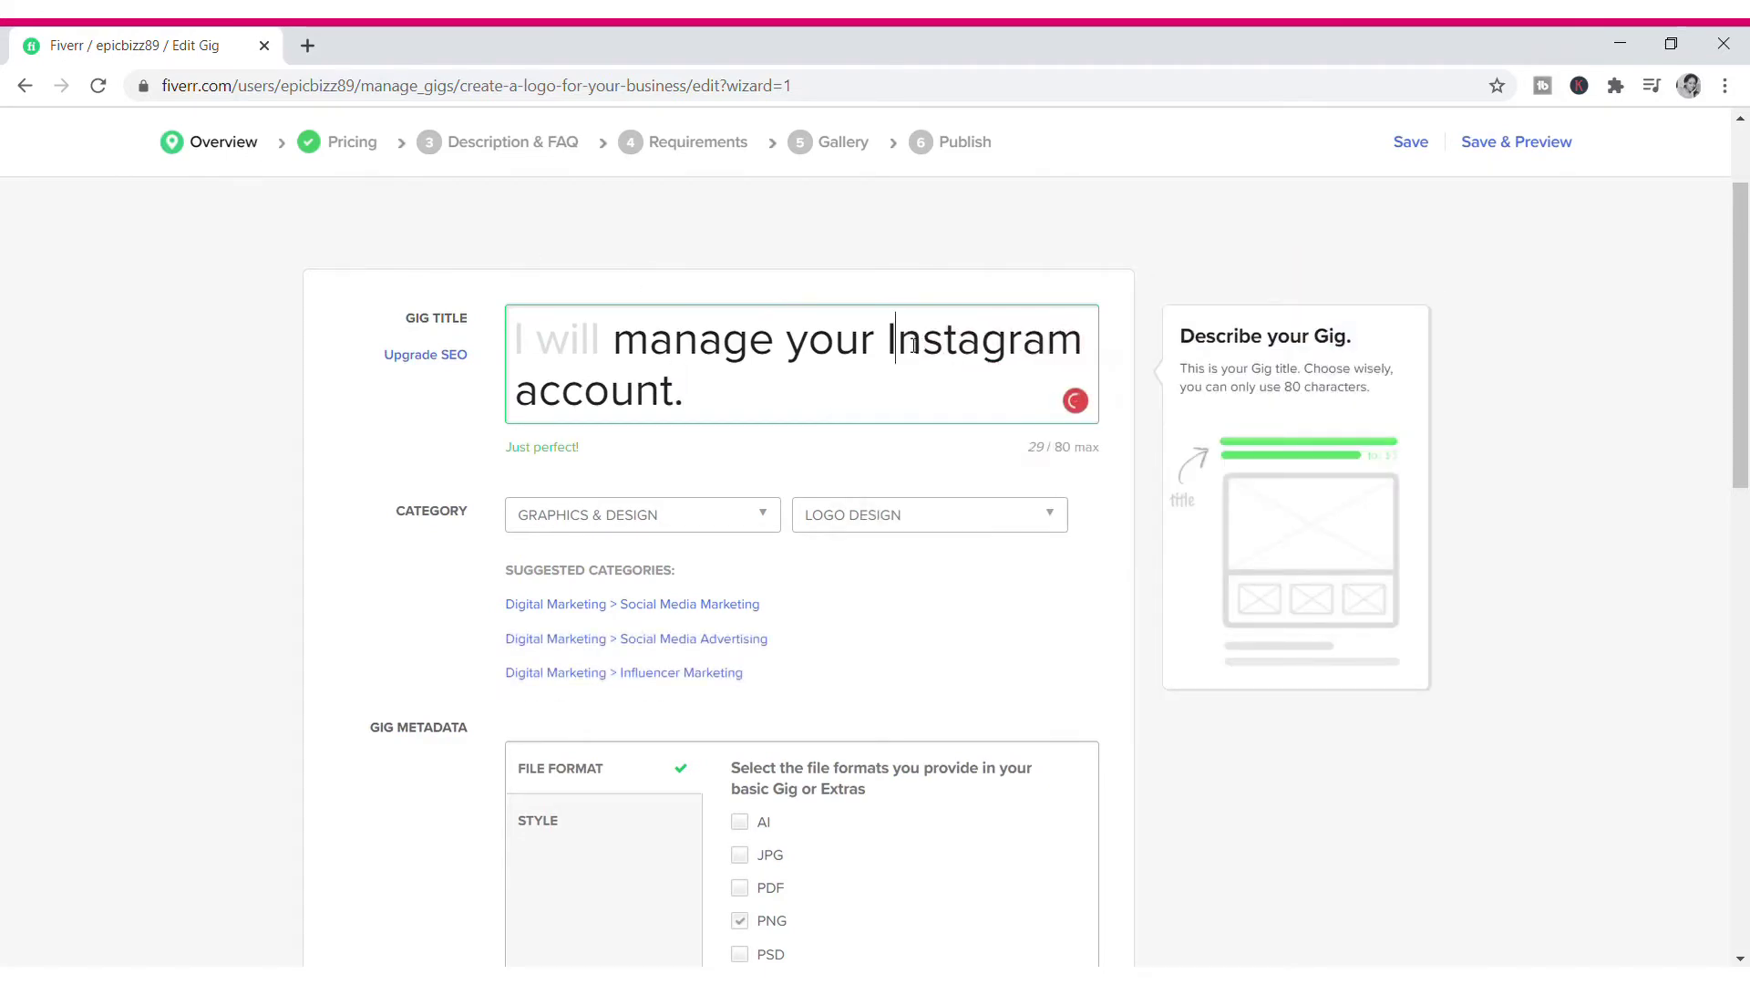
Step: Set the gig's category to Digital Marketing with the subcategory Social Media Marketing
{"action": "left_click", "coordinate": [647, 529]}
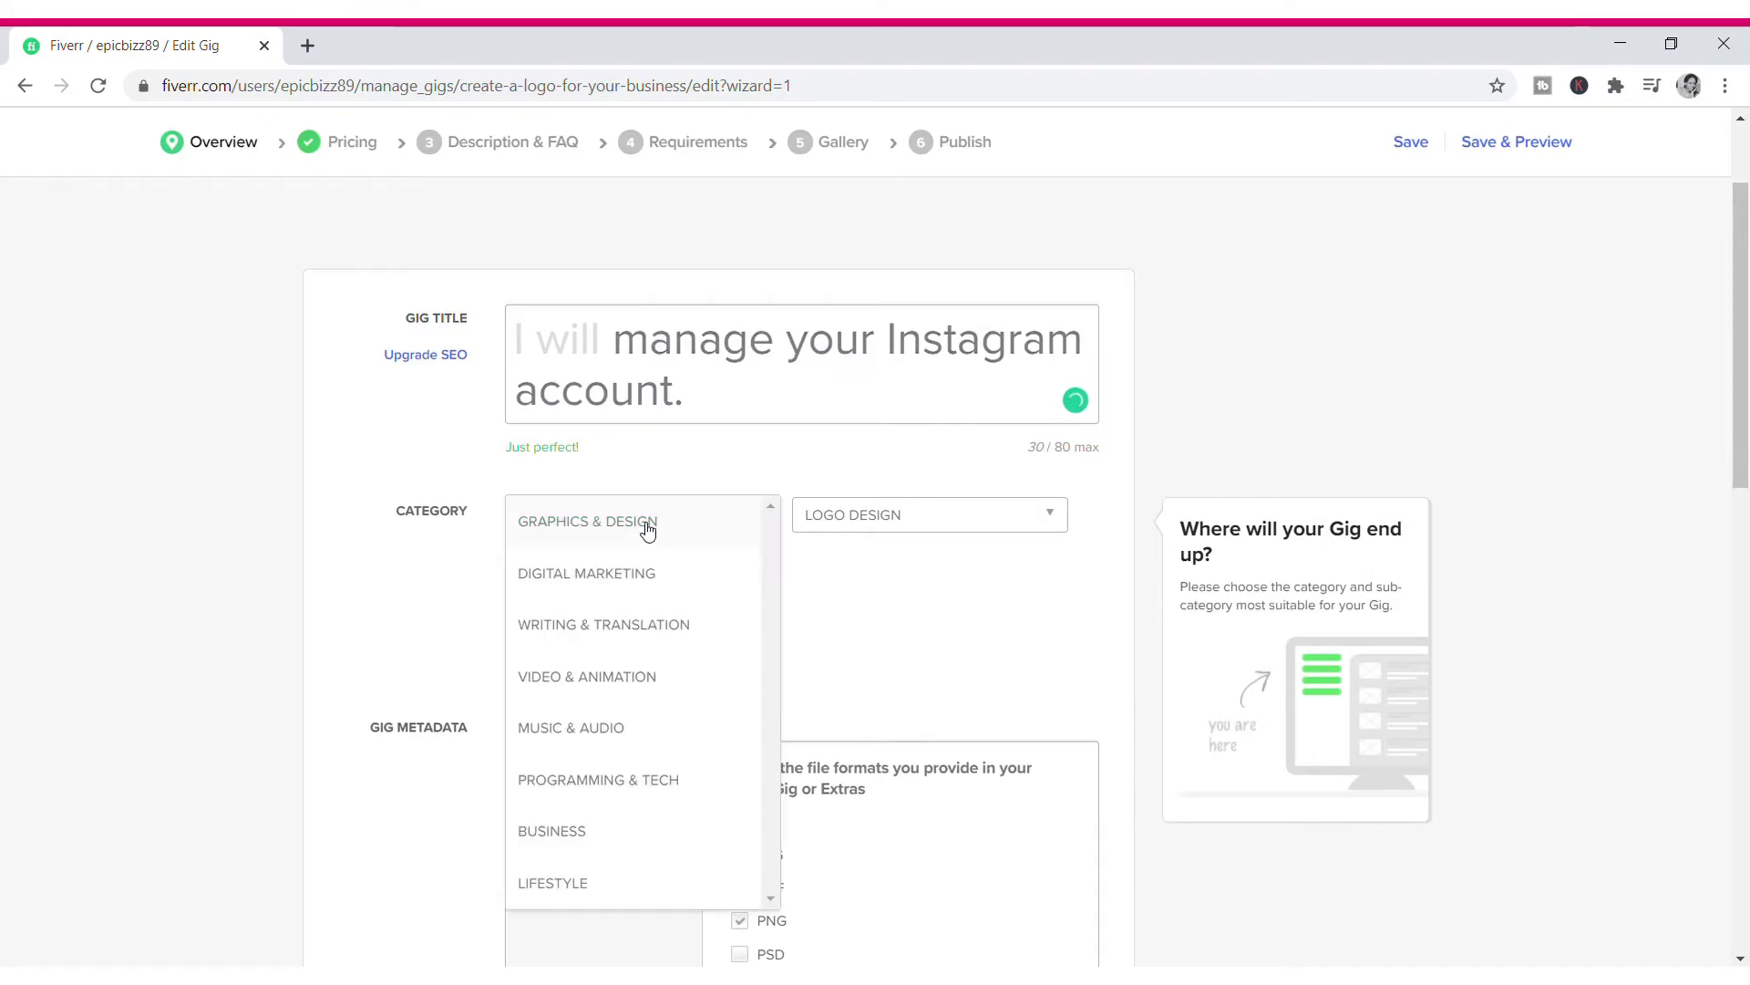
{"action": "left_click", "coordinate": [640, 568]}
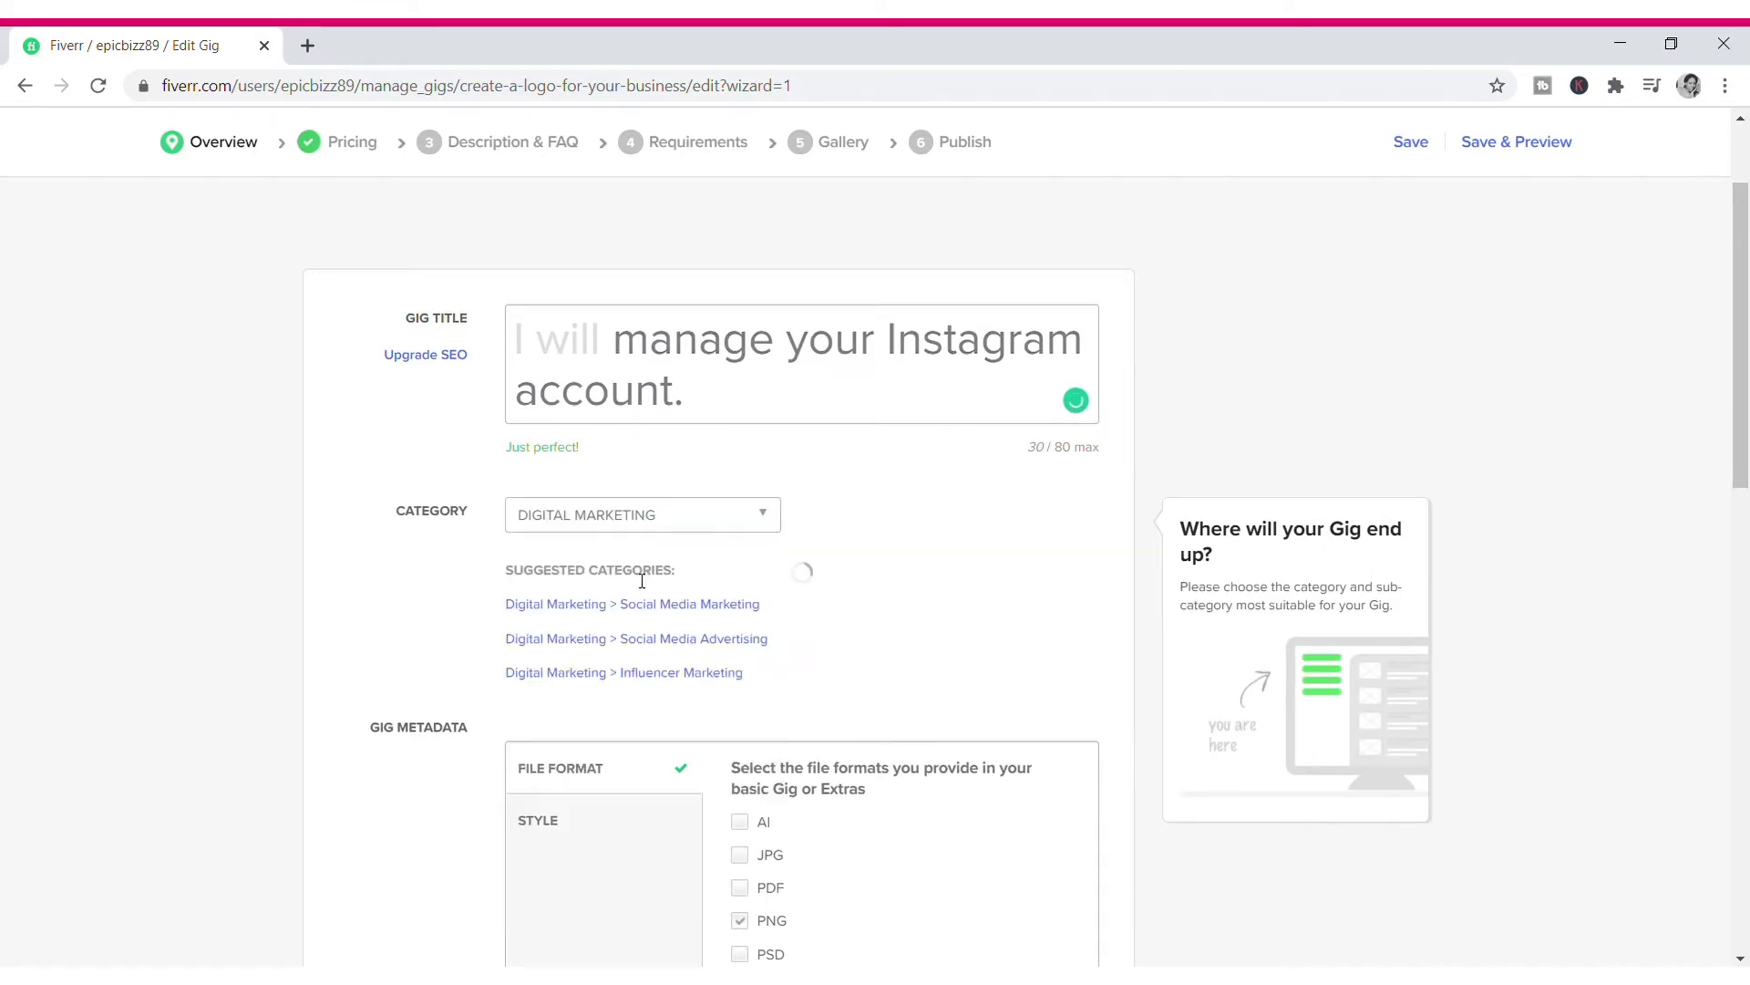
{"action": "left_click", "coordinate": [908, 521]}
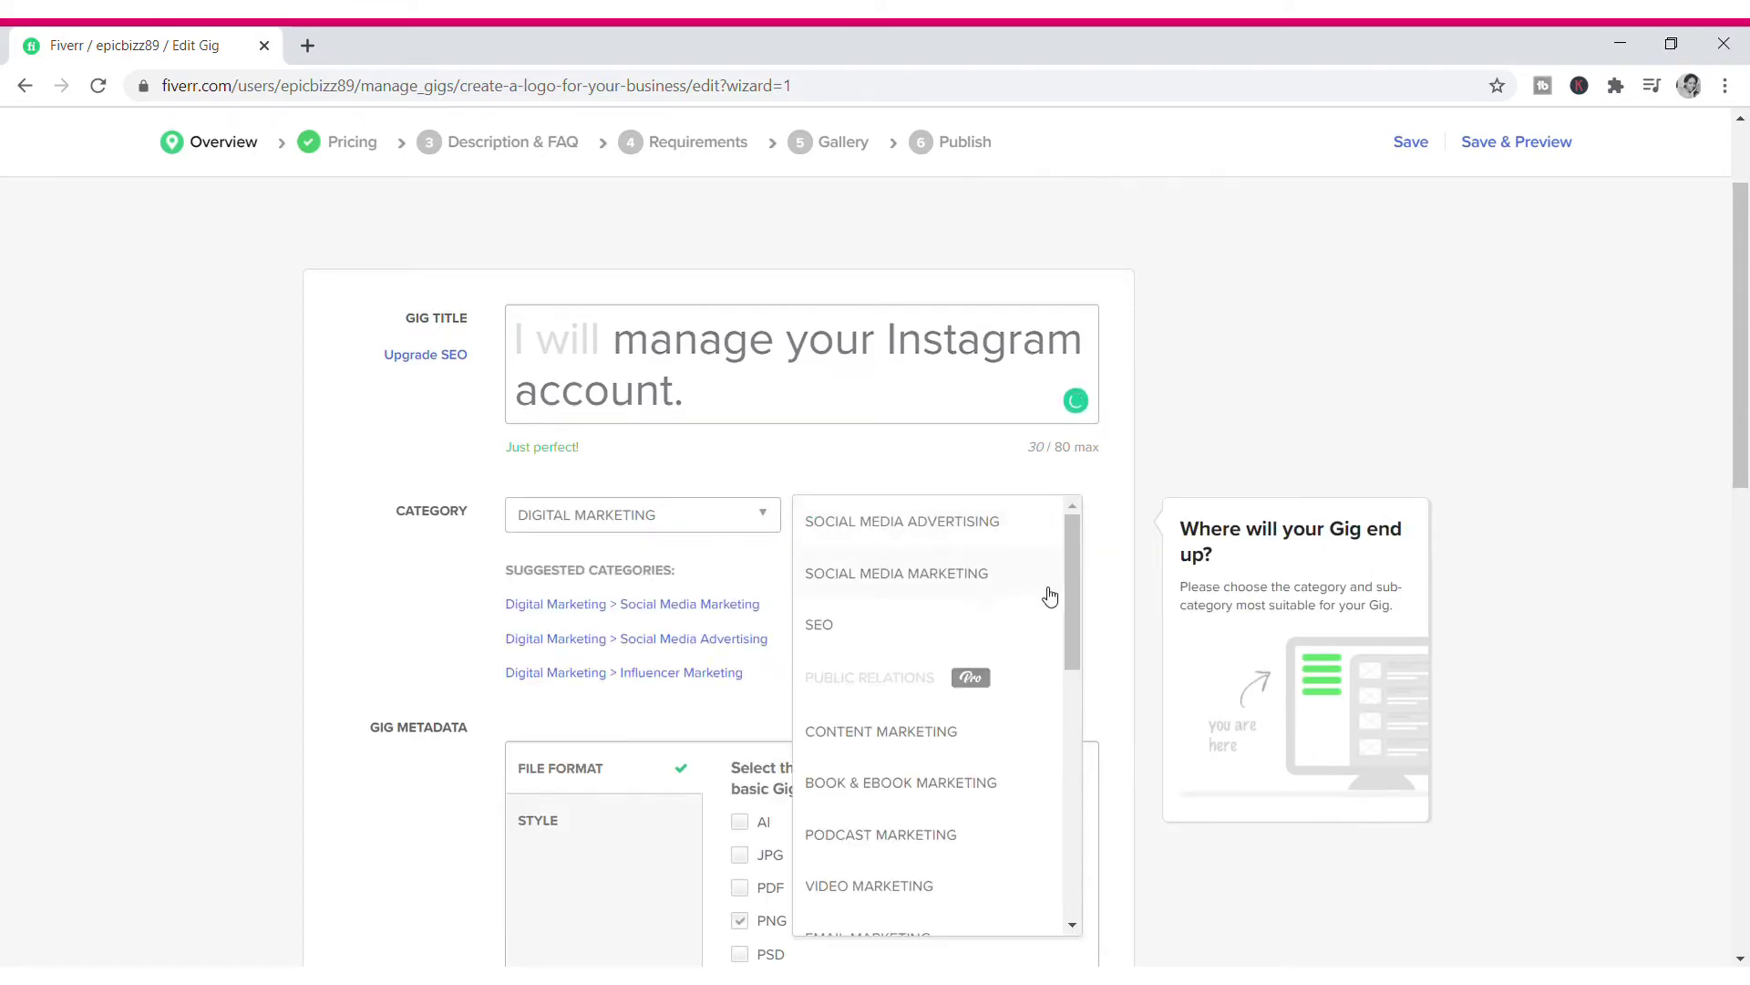
{"action": "left_click", "coordinate": [935, 575]}
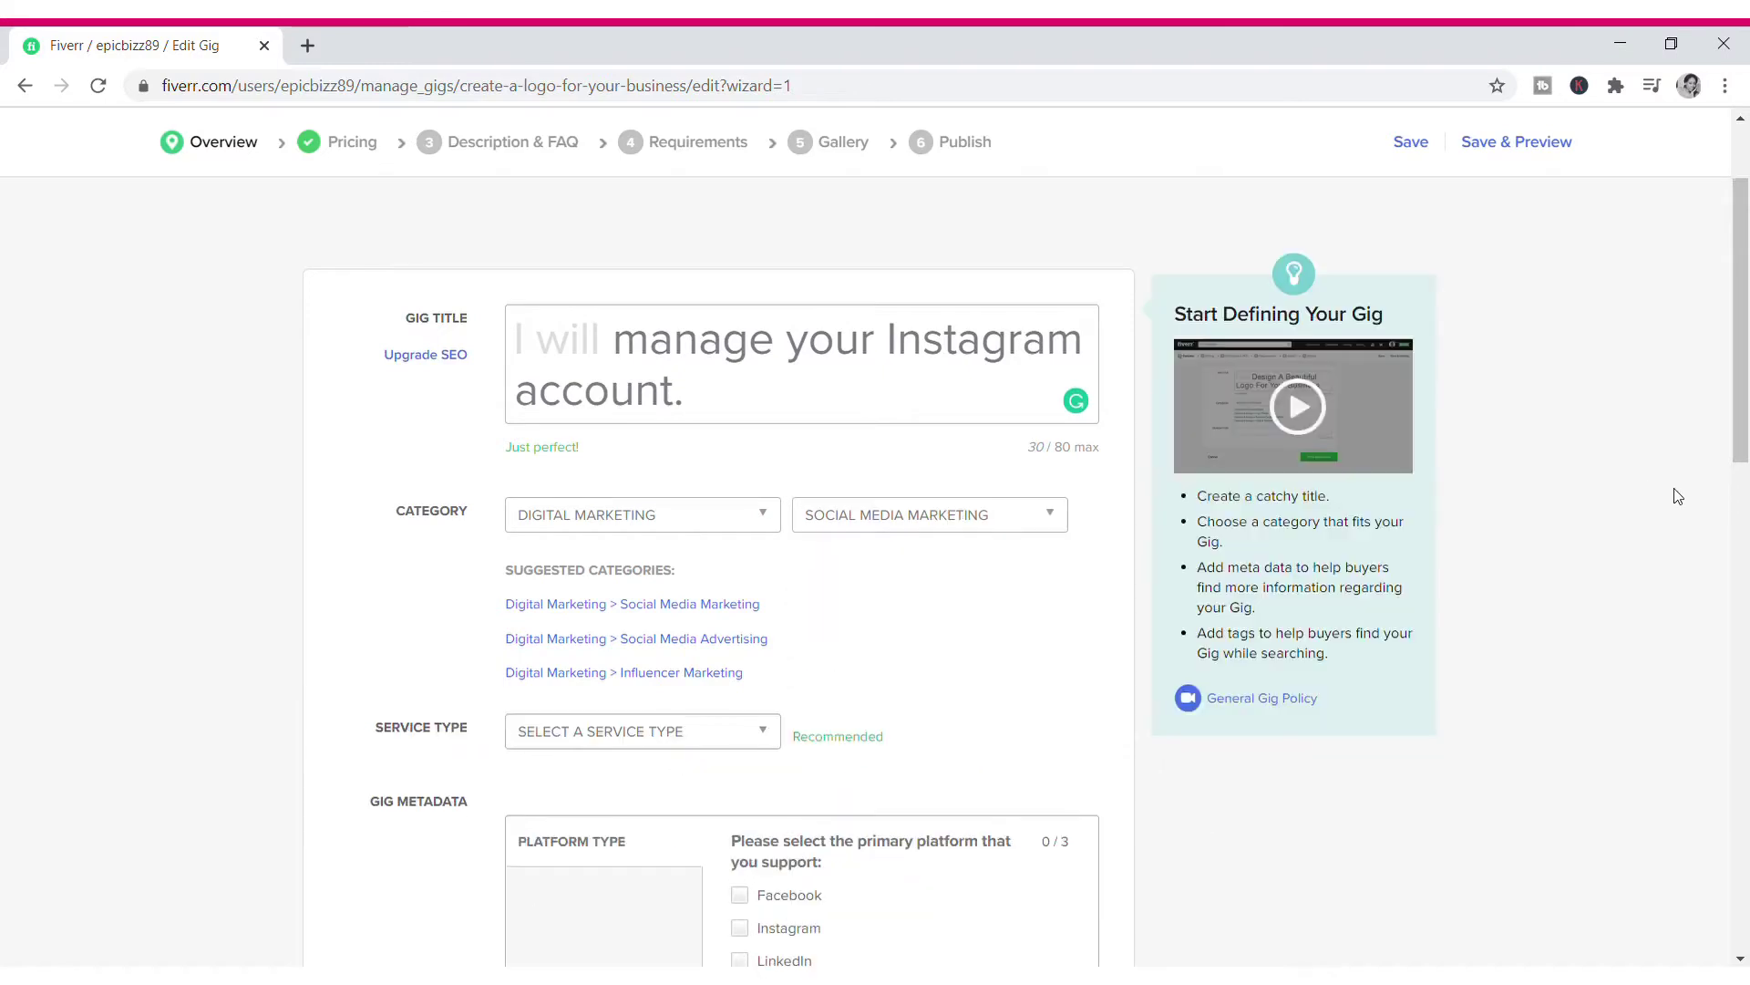
Step: Set the gig's service type to Social Media Management and select Instagram as the primary supported platform
{"action": "scroll", "coordinate": [1746, 475], "scroll_direction": "down", "scroll_amount": 3}
{"action": "scroll", "coordinate": [1746, 475], "scroll_direction": "down", "scroll_amount": 2}
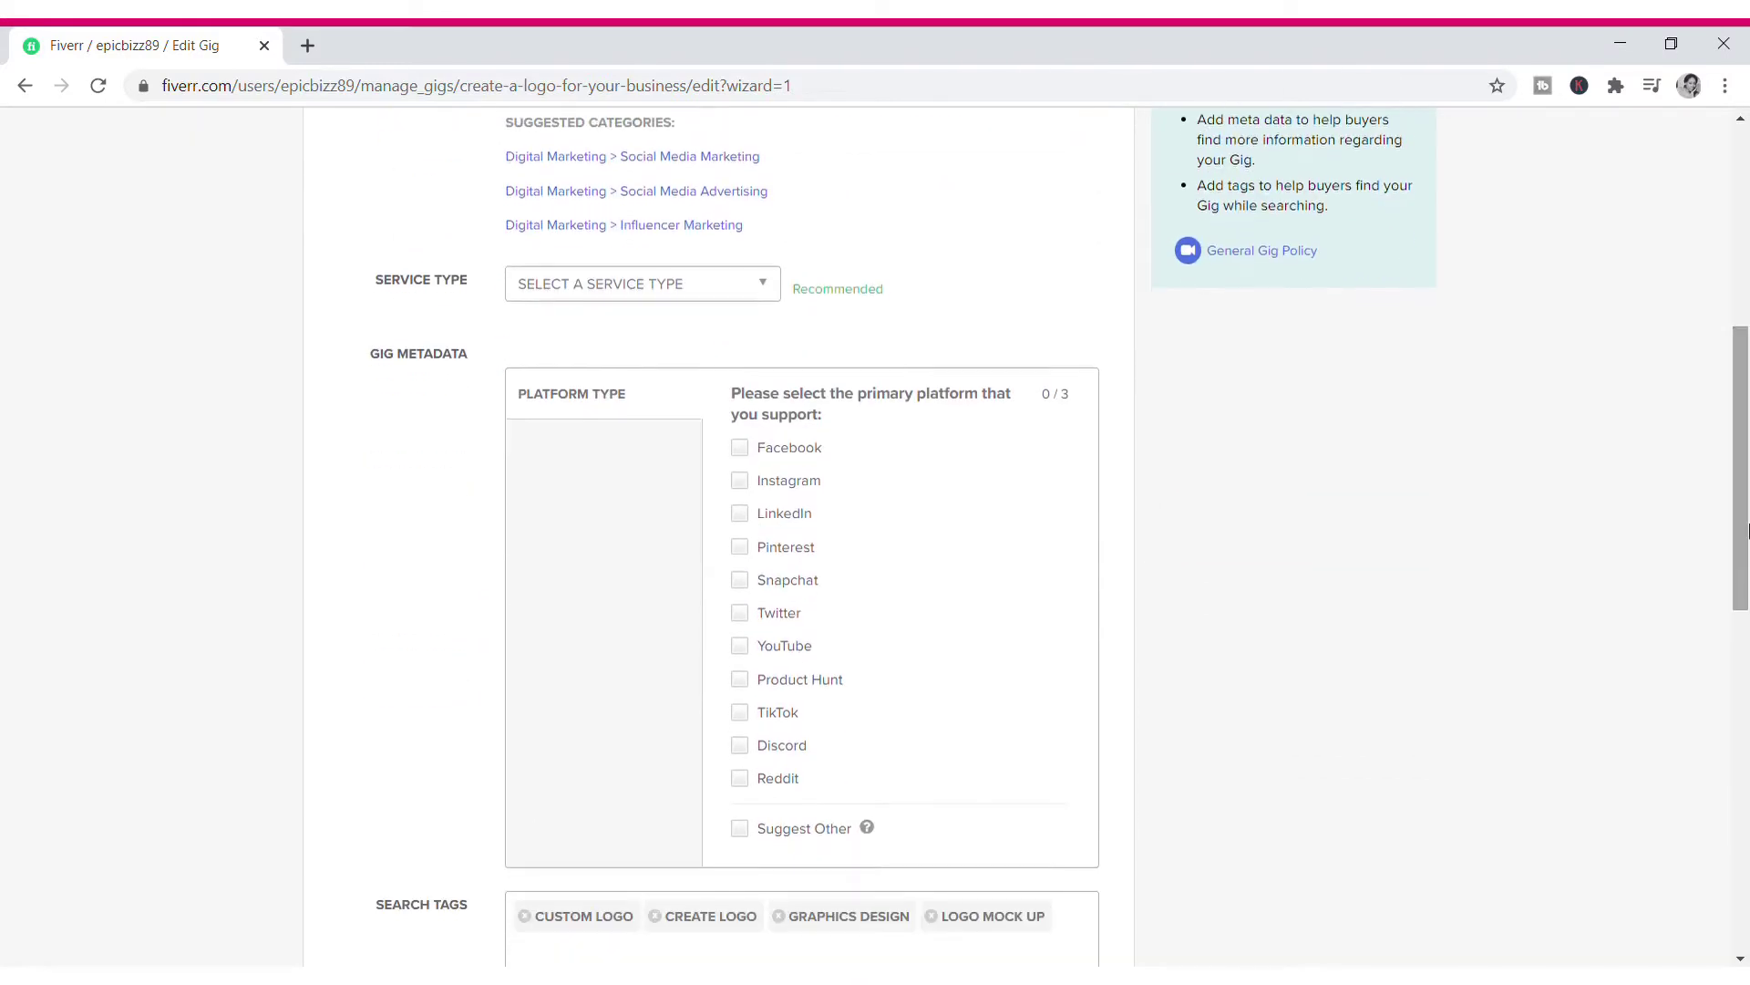
{"action": "left_click", "coordinate": [704, 285]}
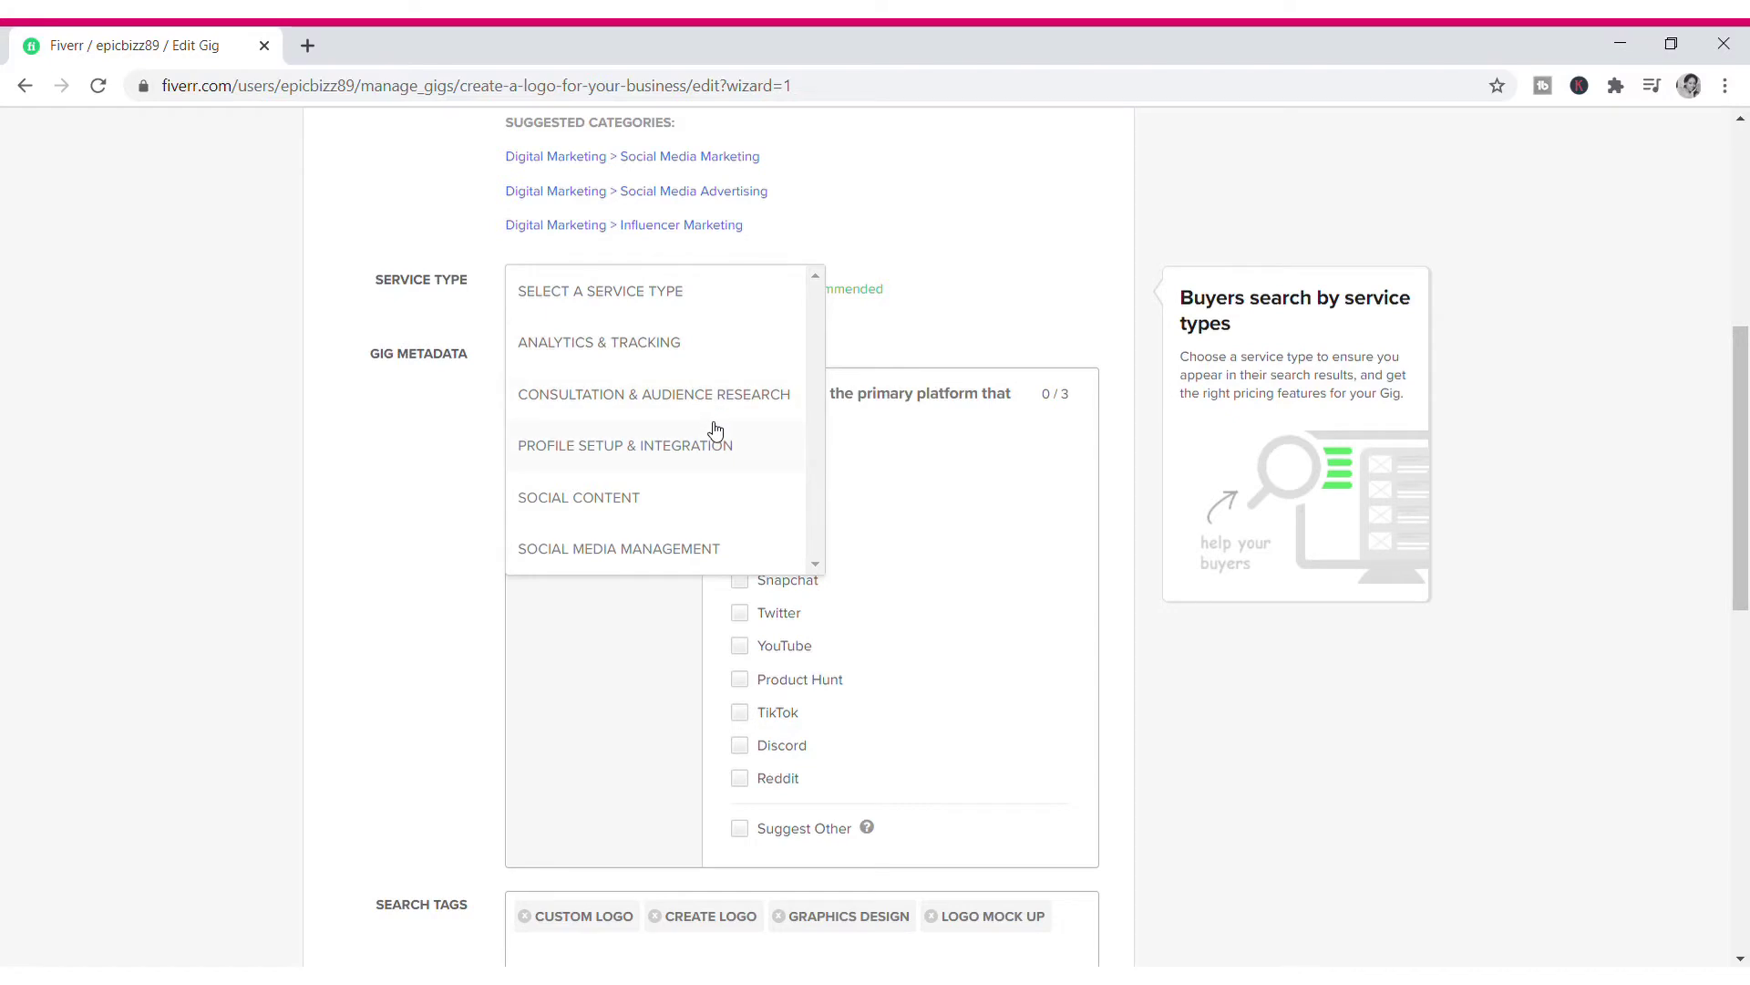
{"action": "left_click", "coordinate": [611, 549]}
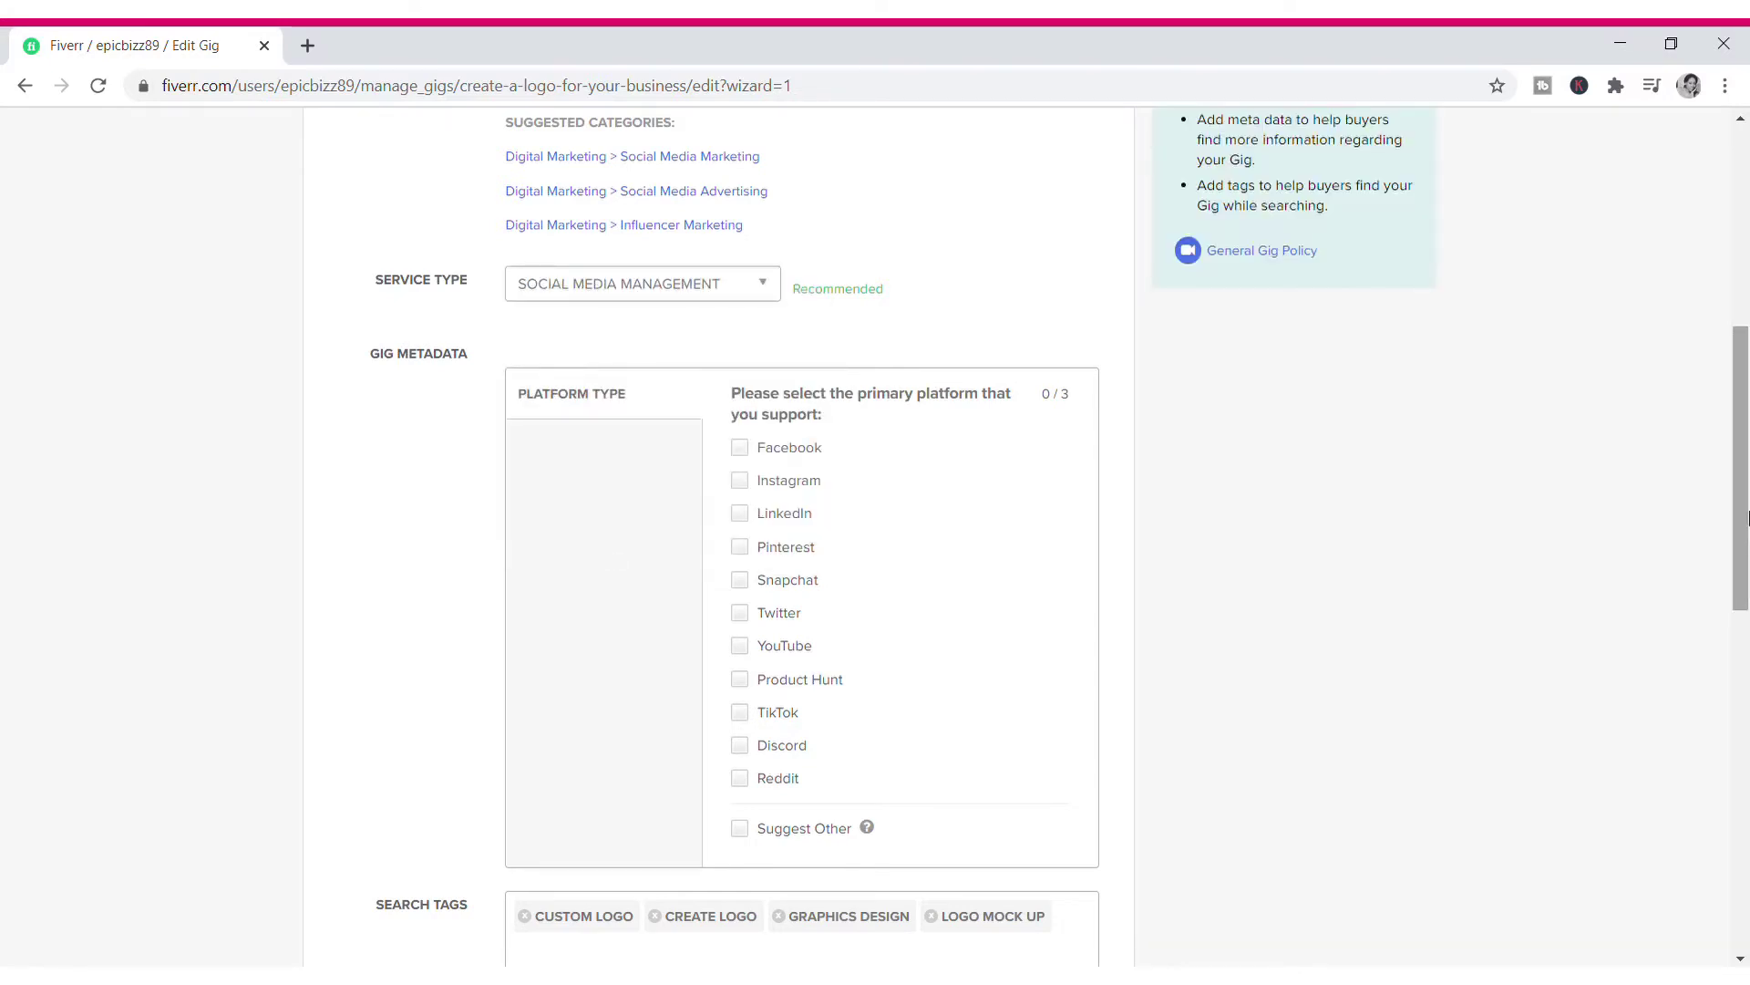
{"action": "left_click_drag", "start_coordinate": [1743, 592], "coordinate": [1743, 642]}
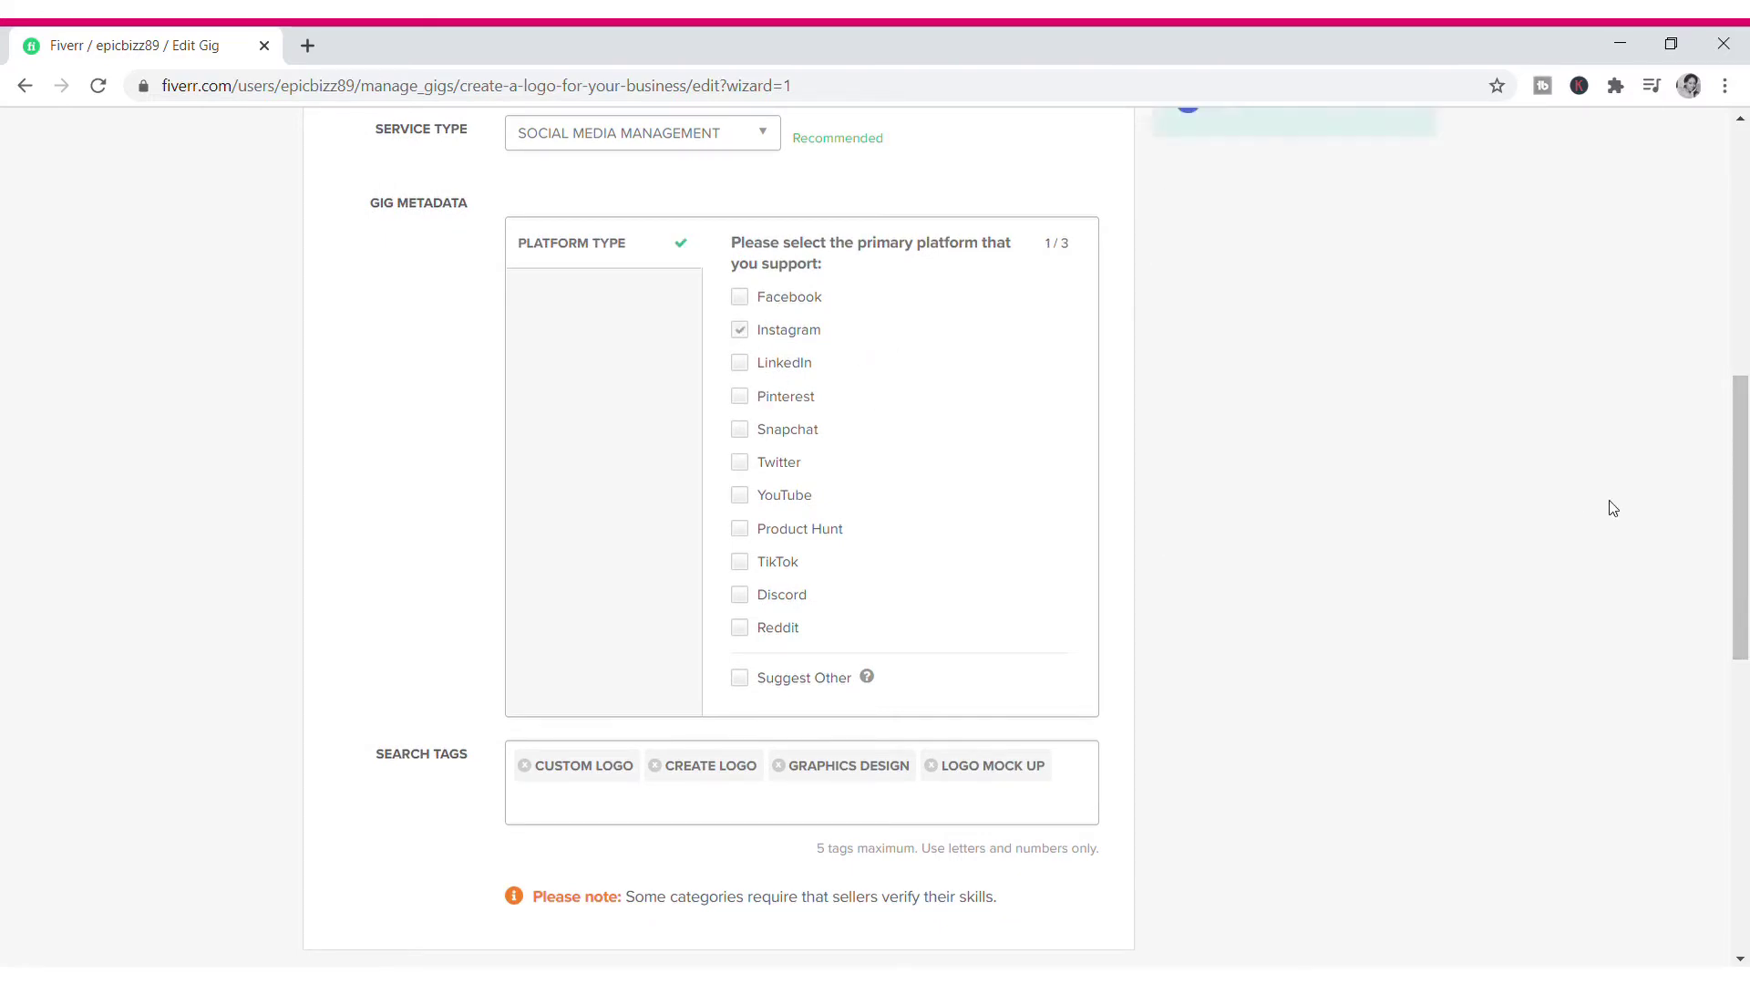
Step: Remove all existing logo and graphics design search tags from the gig, and deselect Instagram as the supported platform
{"action": "left_click_drag", "start_coordinate": [1743, 383], "coordinate": [1744, 482]}
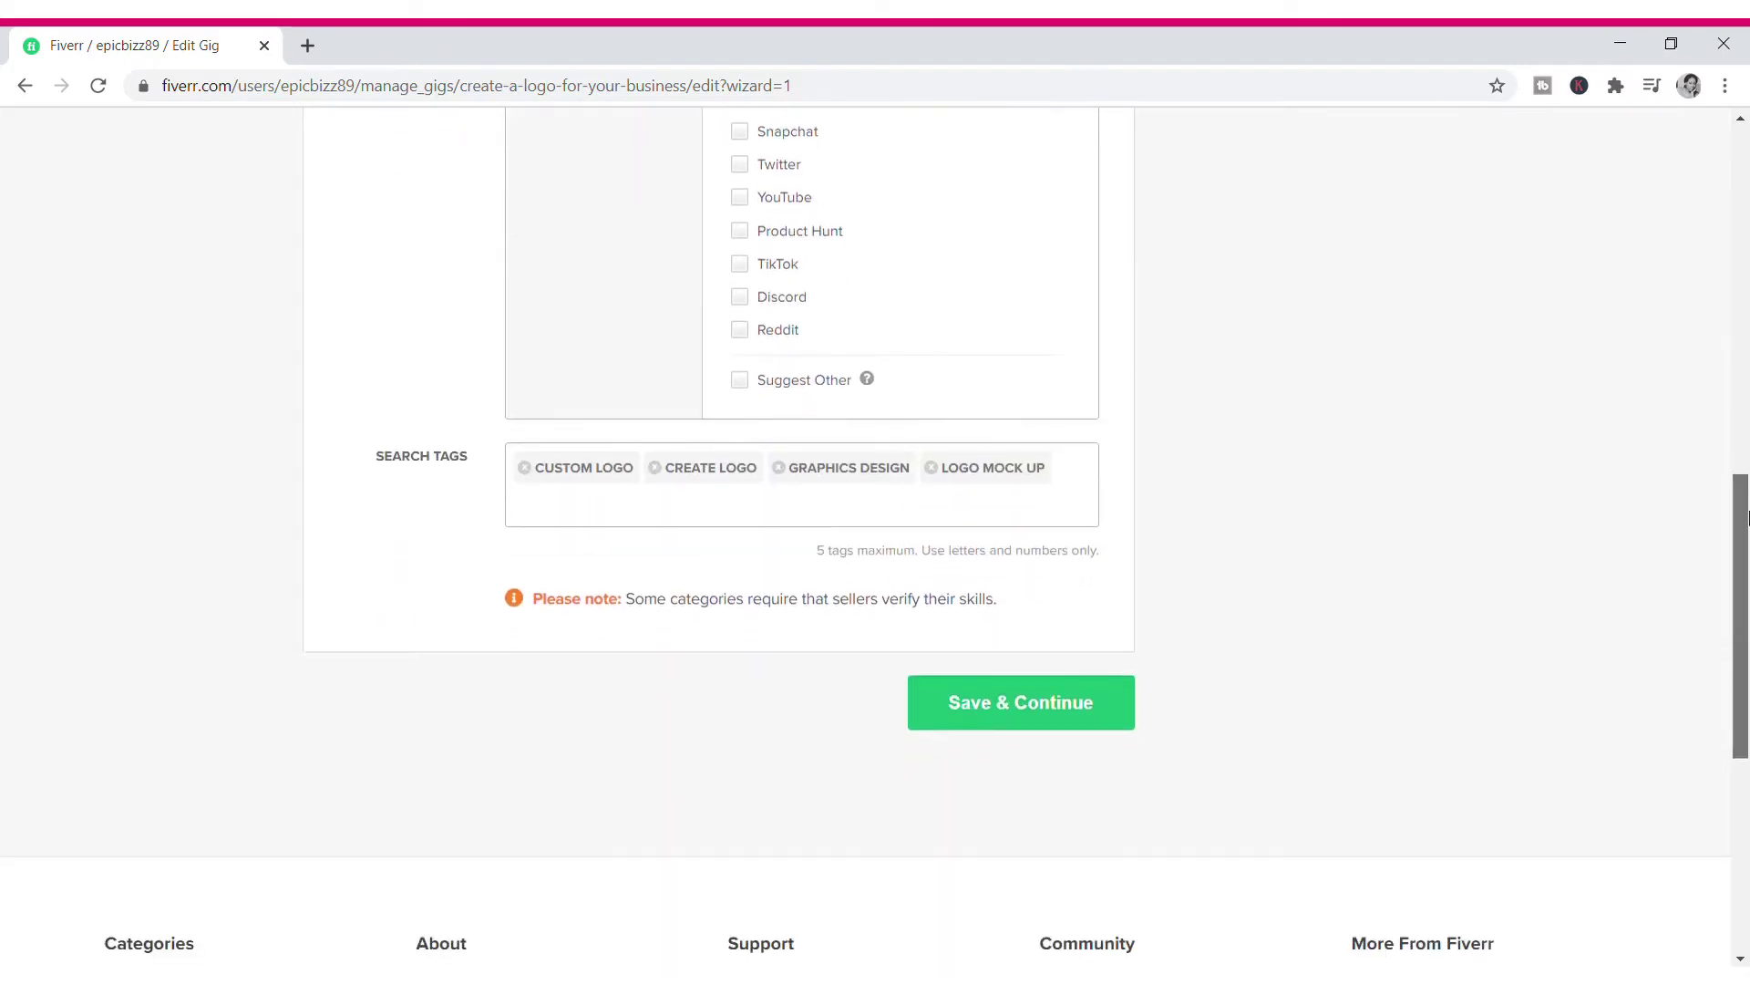
{"action": "left_click", "coordinate": [932, 469]}
{"action": "left_click", "coordinate": [780, 469]}
{"action": "left_click", "coordinate": [656, 501]}
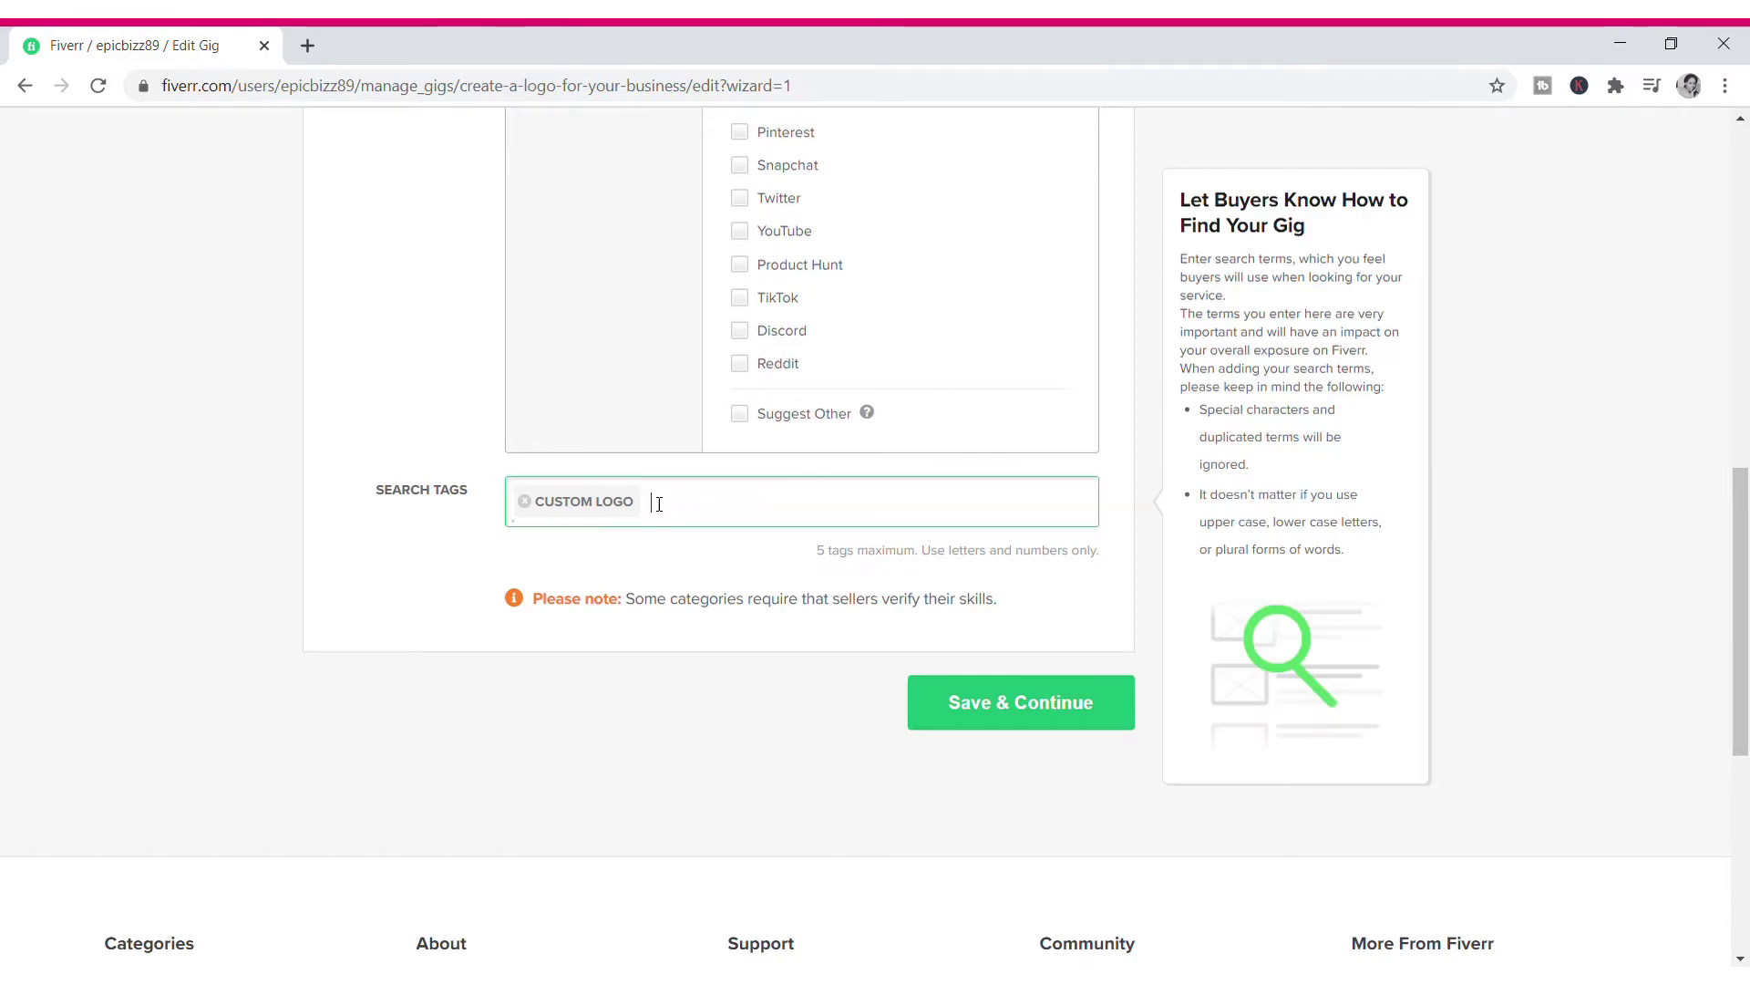
{"action": "left_click", "coordinate": [525, 501]}
{"action": "scroll", "coordinate": [668, 838], "scroll_direction": "up", "scroll_amount": 8}
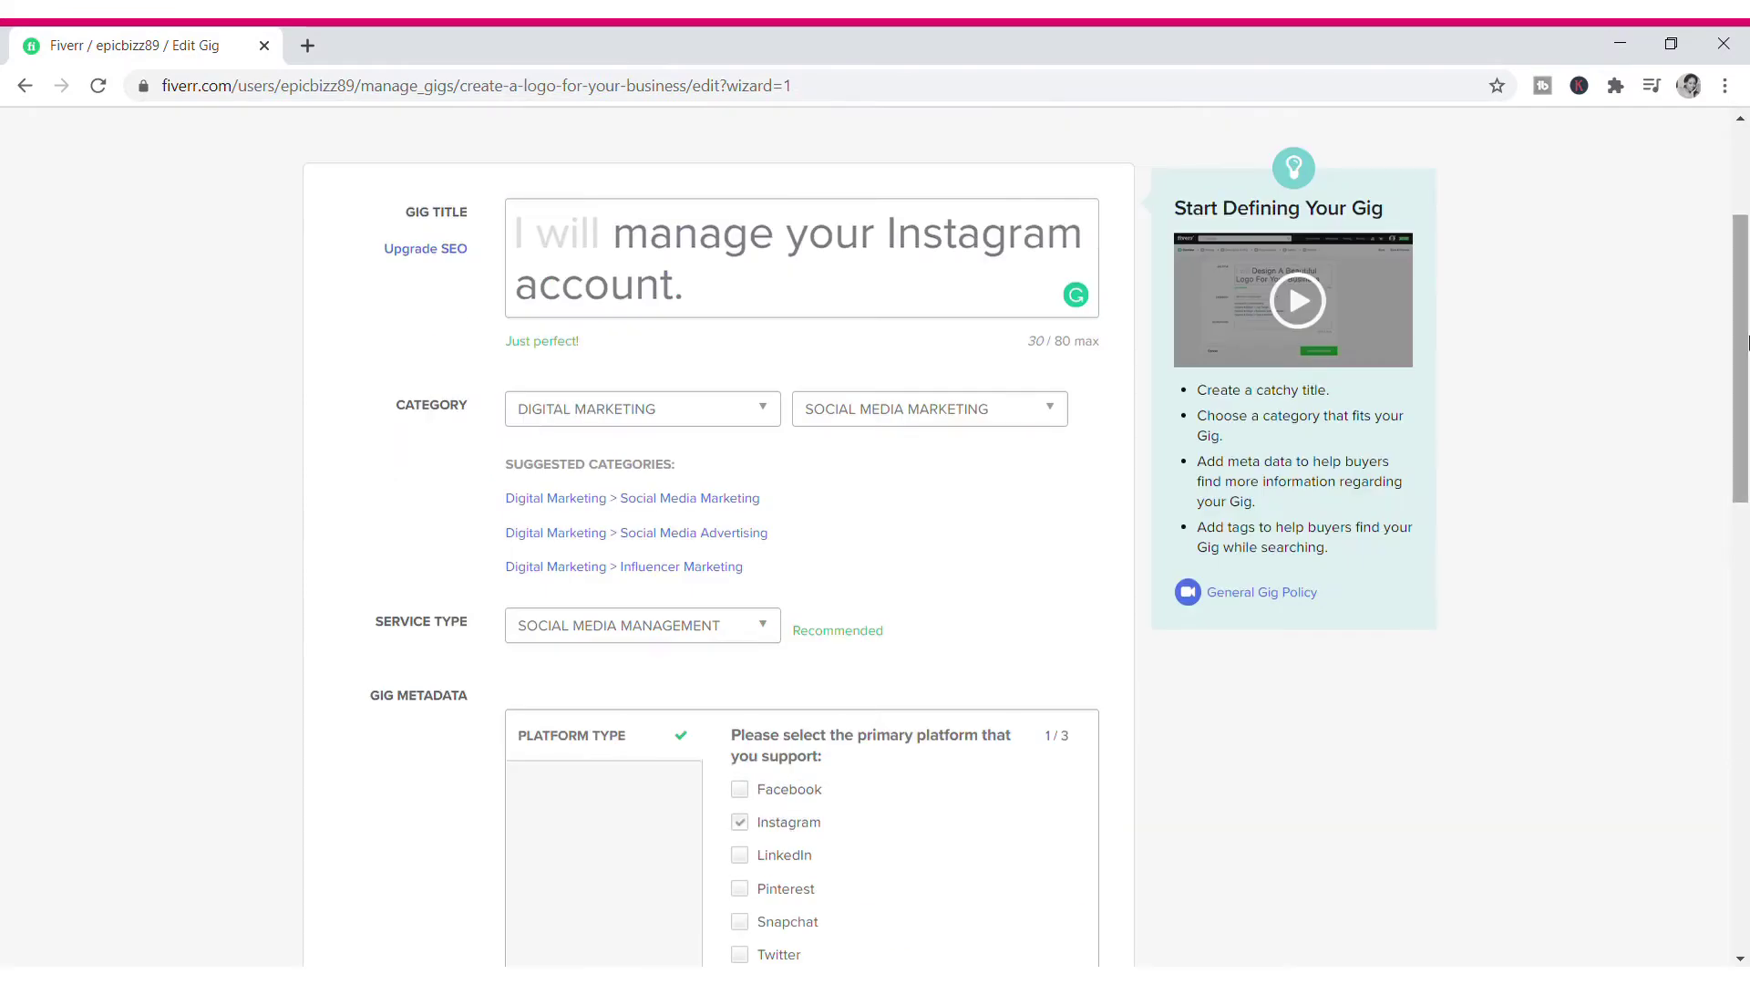
{"action": "left_click", "coordinate": [746, 824]}
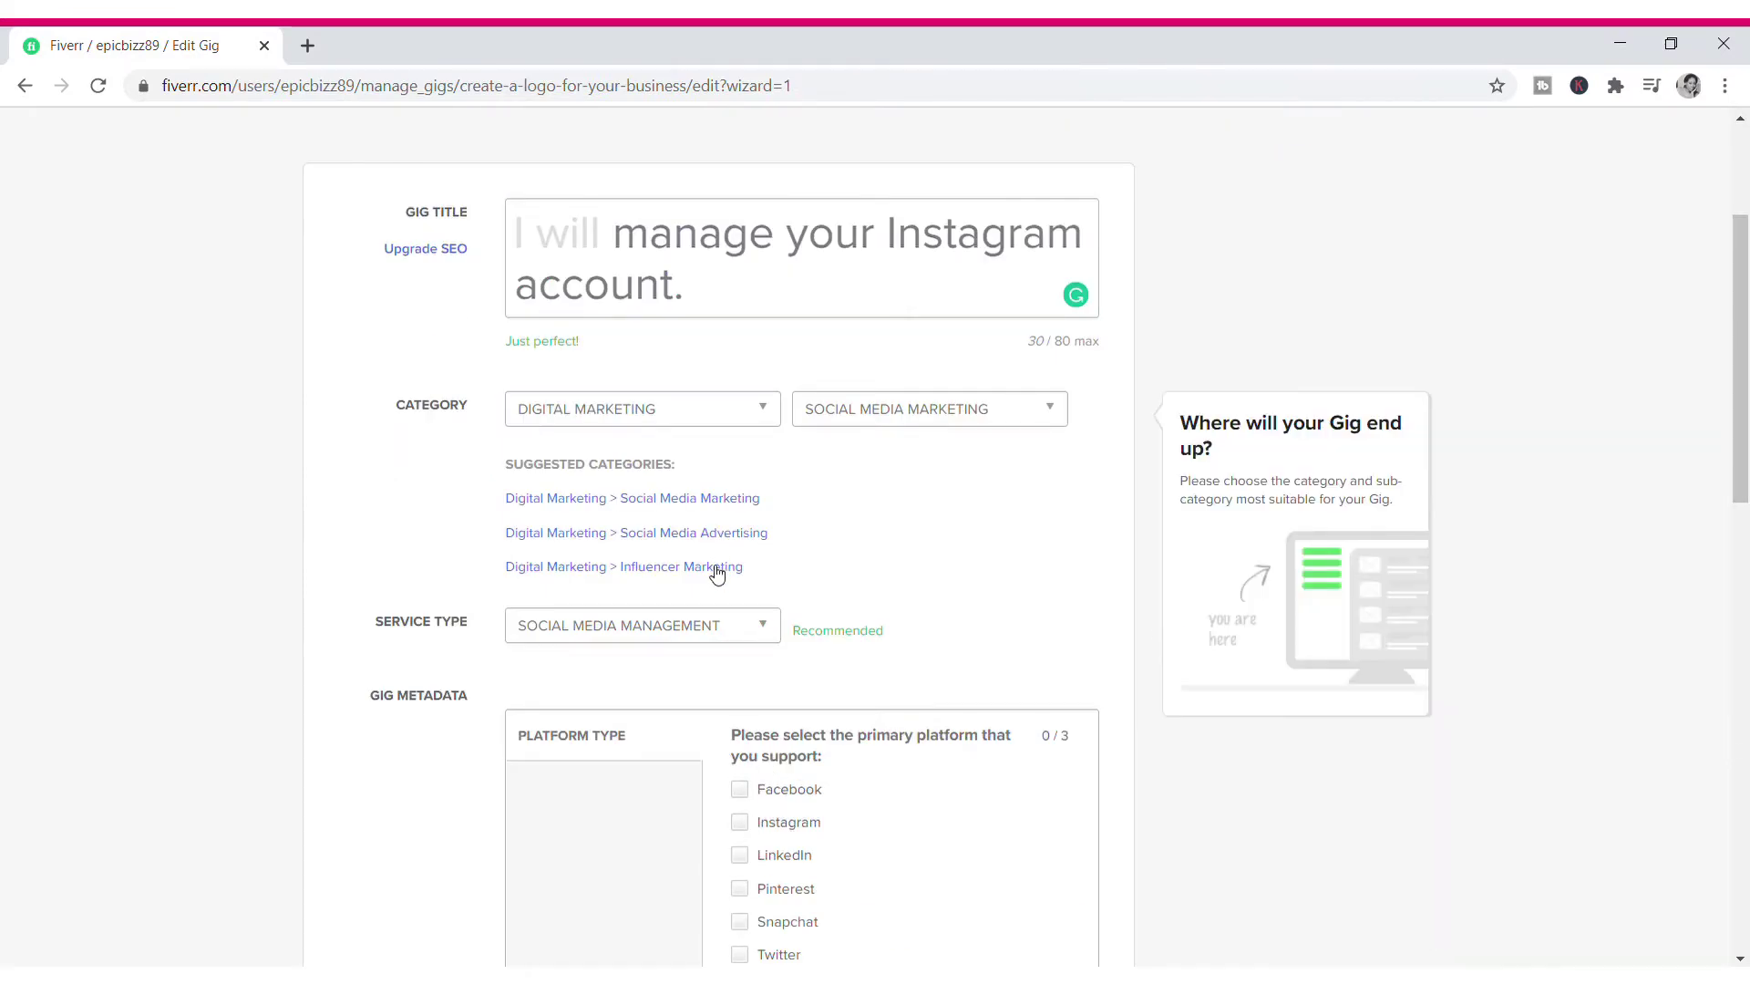
Step: Clear the gig's service type, switch the subcategory to Social Media Advertising, and return the category to Graphics & Design
{"action": "left_click", "coordinate": [705, 623]}
{"action": "left_click", "coordinate": [586, 653]}
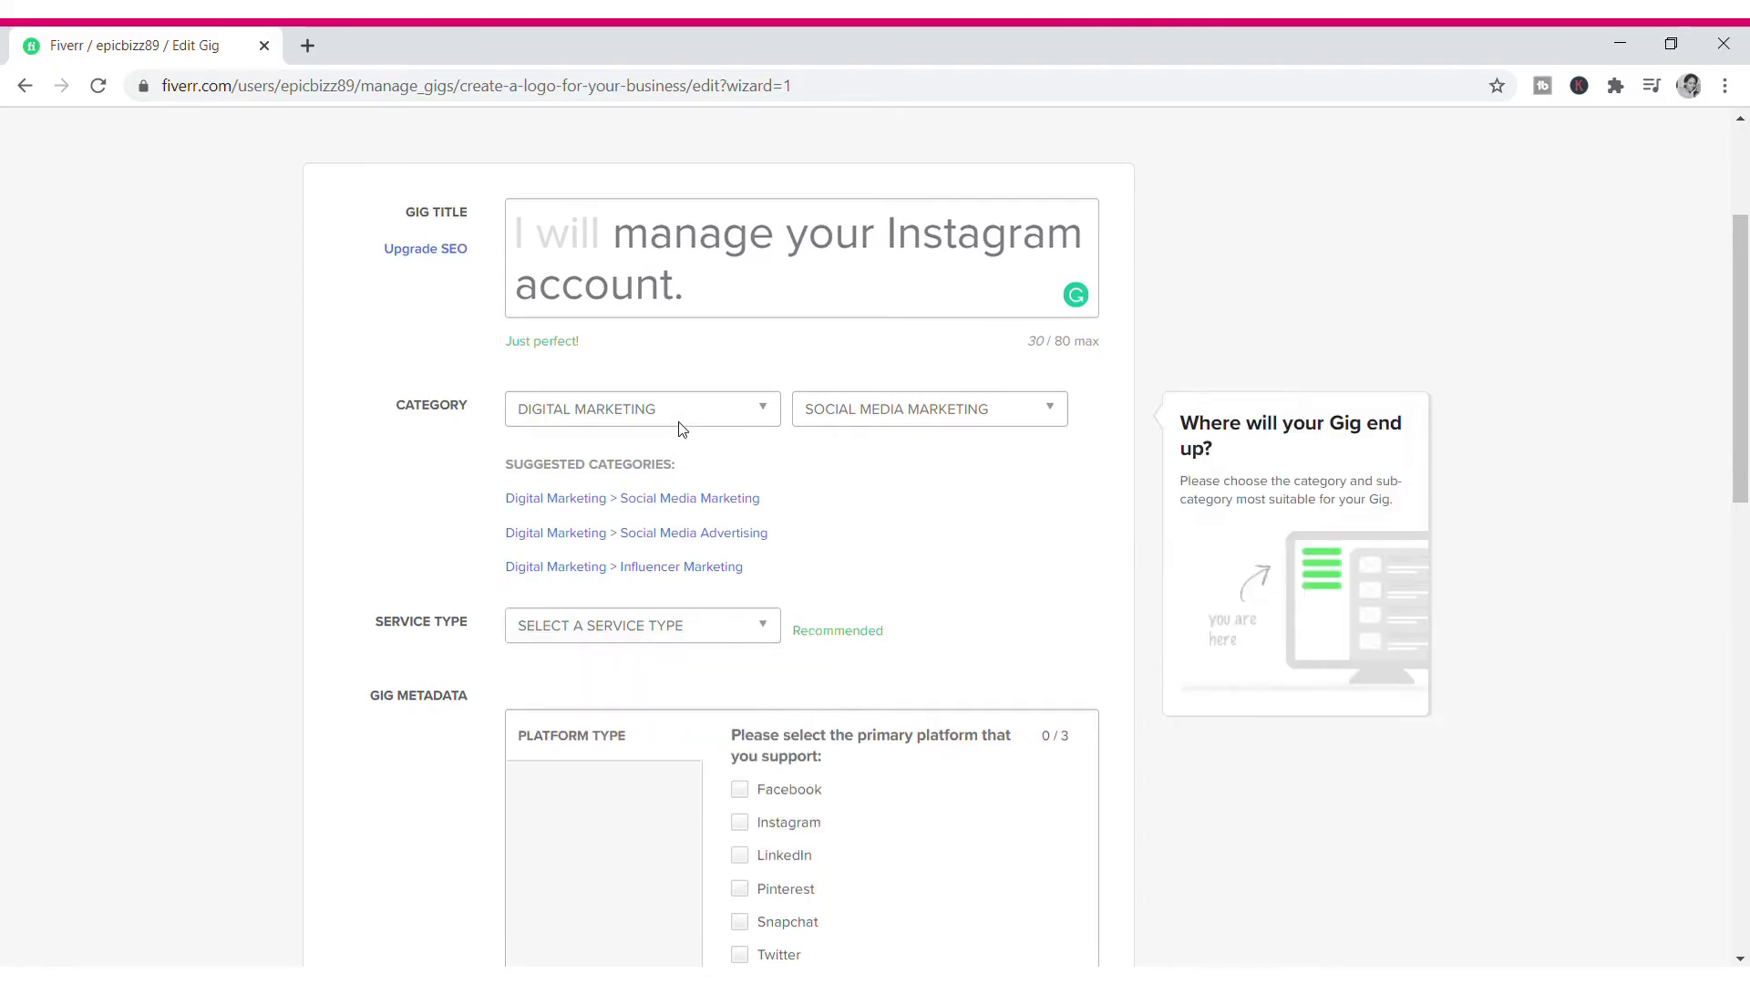
{"action": "left_click", "coordinate": [895, 415]}
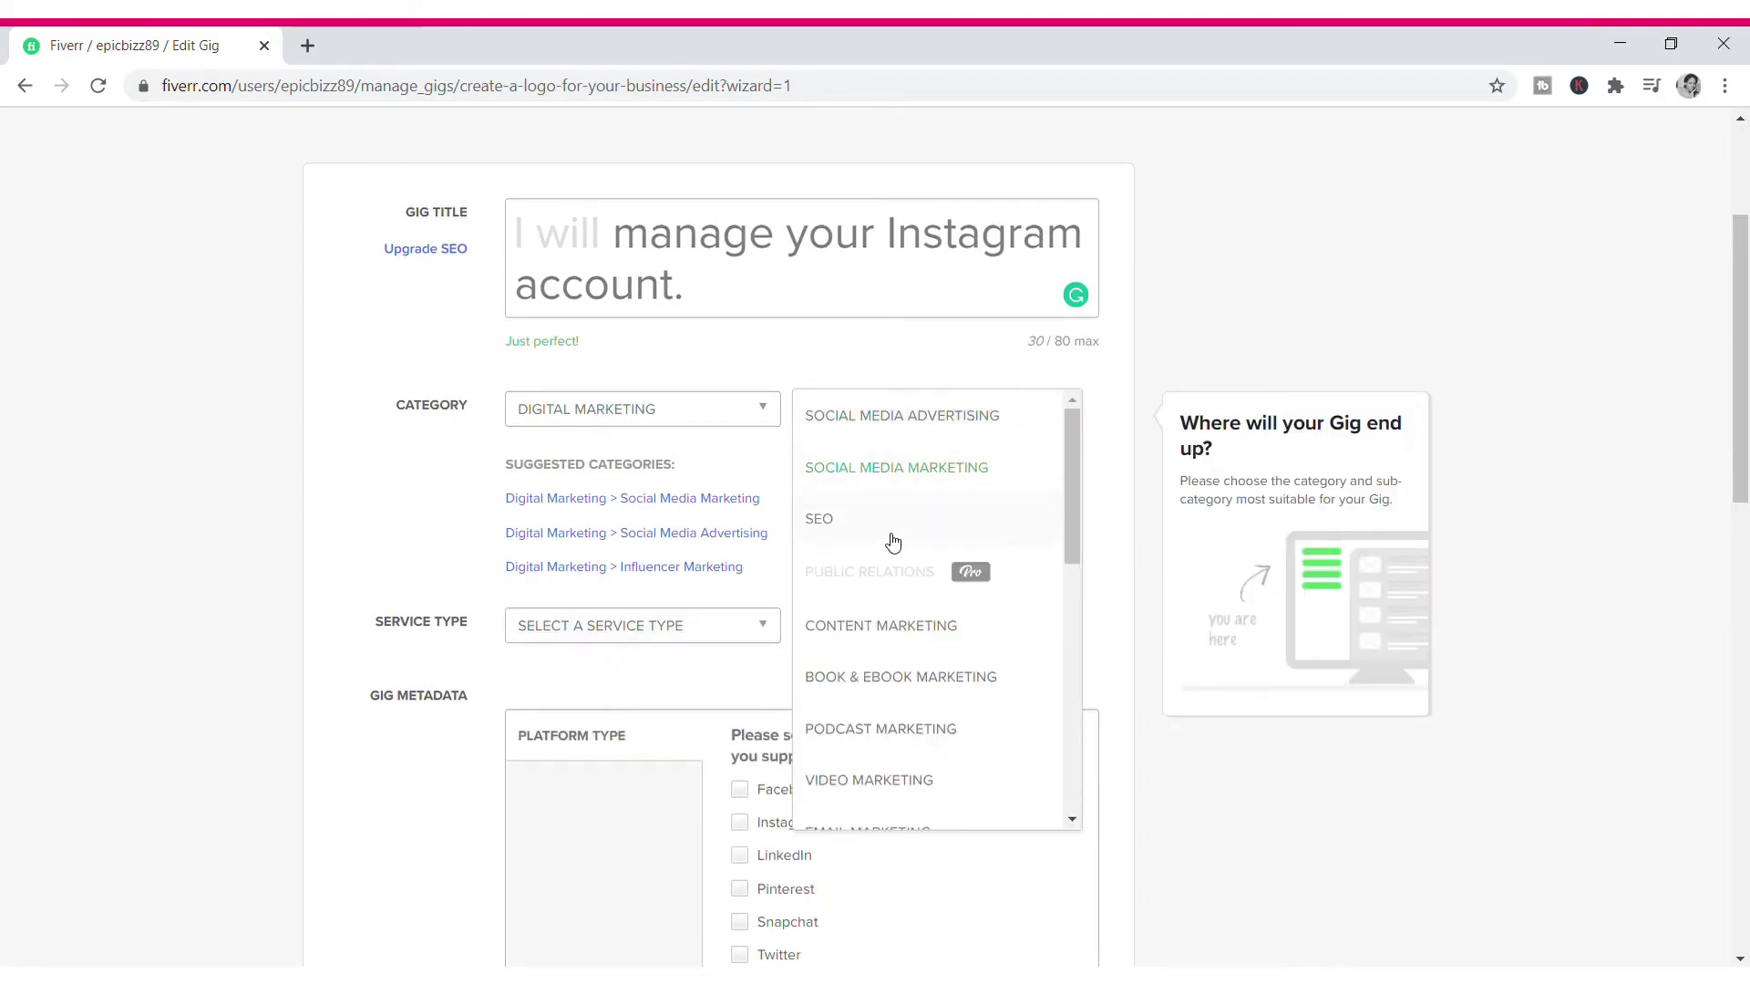
{"action": "left_click", "coordinate": [912, 416]}
{"action": "left_click", "coordinate": [702, 423]}
{"action": "left_click", "coordinate": [602, 408]}
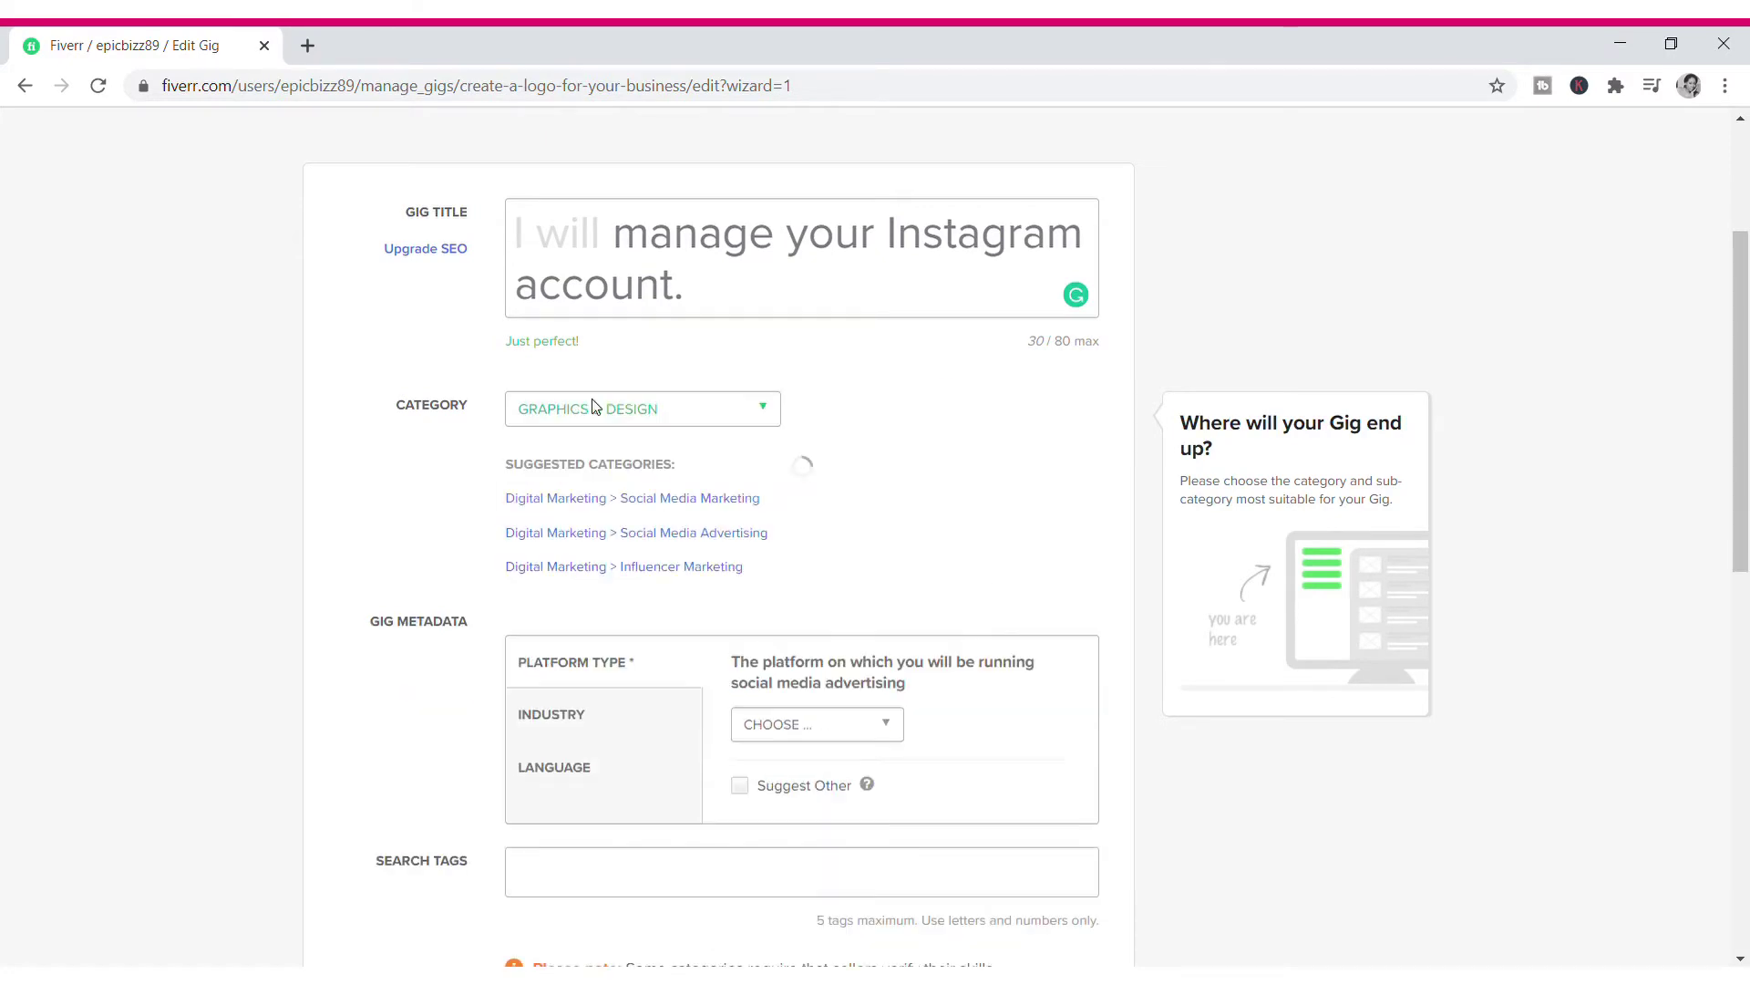
Step: Replace the gig title with "manage your Instagram account", without a closing period
{"action": "scroll", "coordinate": [641, 499], "scroll_direction": "up", "scroll_amount": 2}
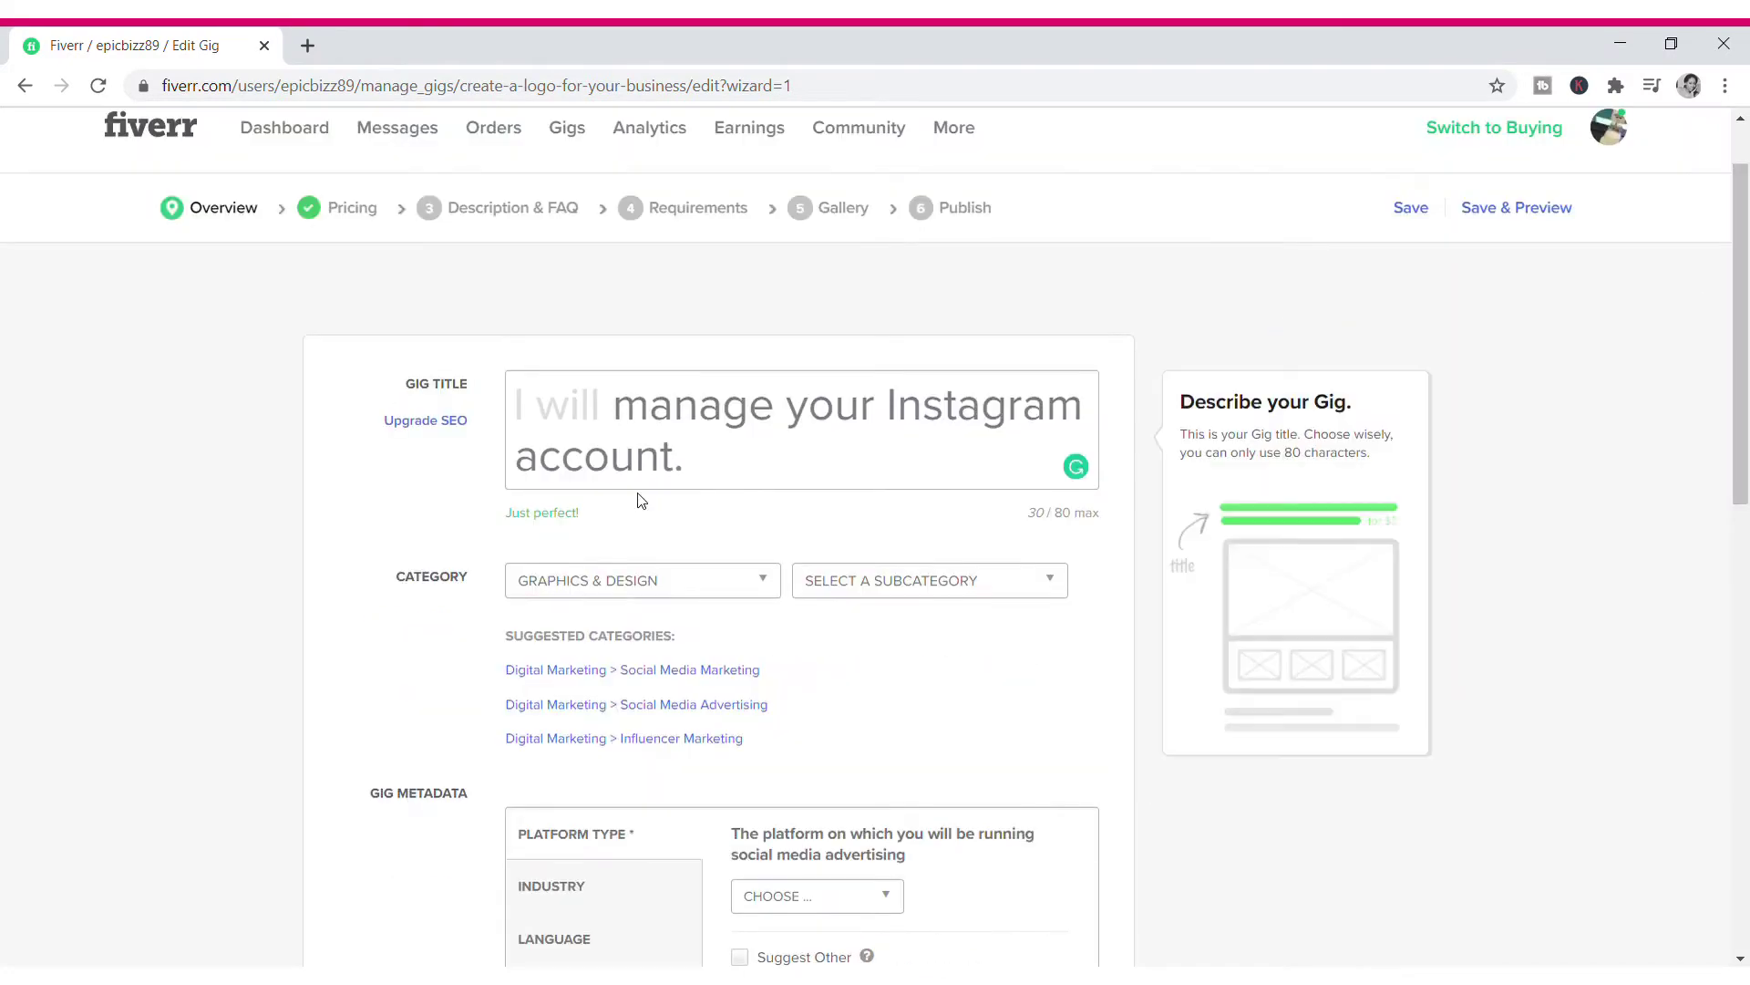
{"action": "left_click_drag", "start_coordinate": [680, 480], "coordinate": [313, 343]}
{"action": "key", "text": "BackSpace"}
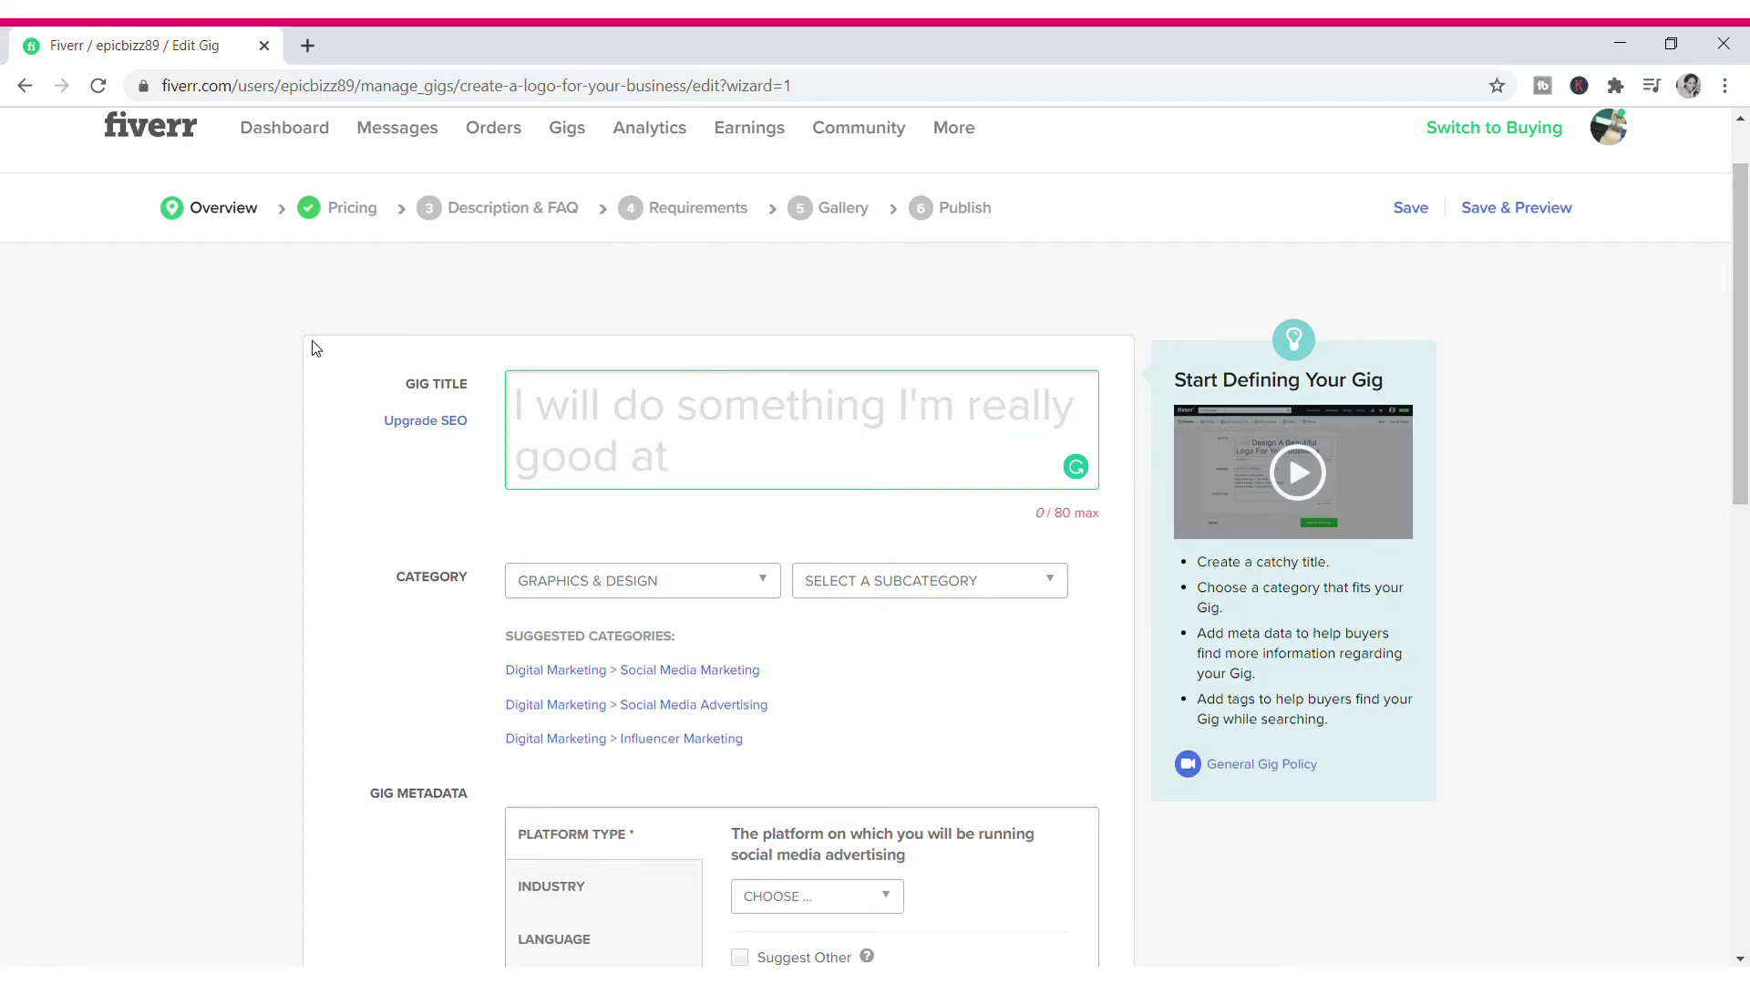
{"action": "type", "text": "manage your"}
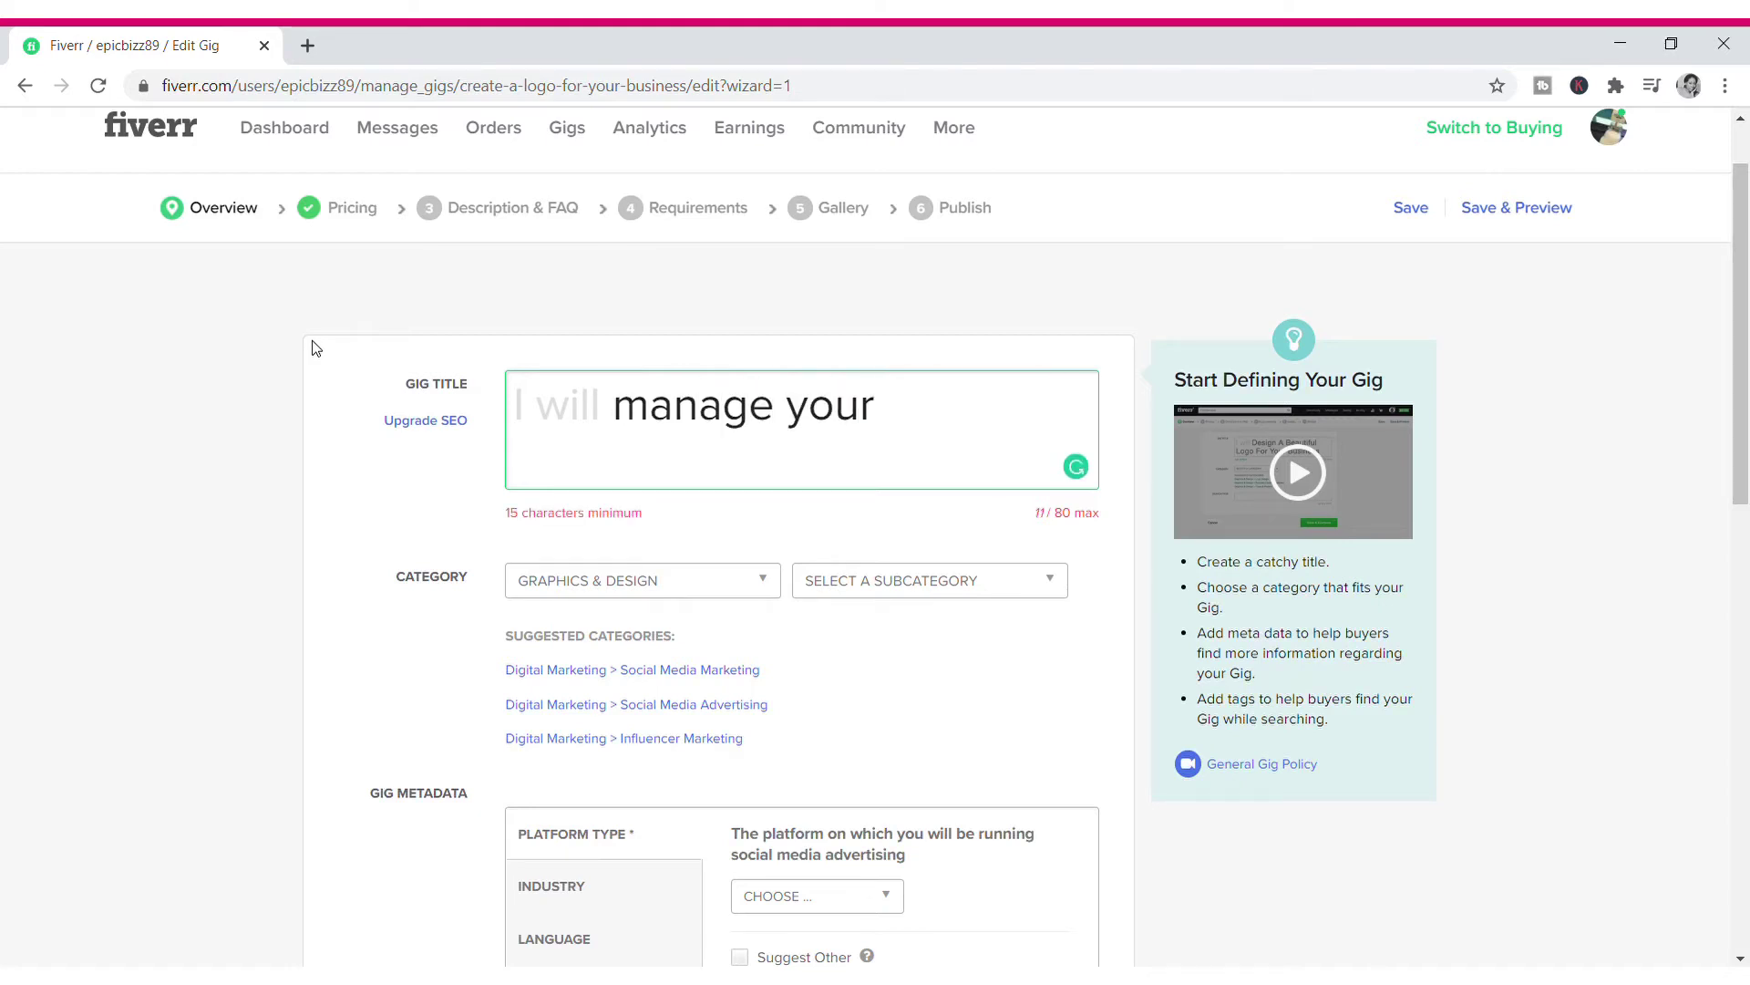
{"action": "type", "text": "Instagram account"}
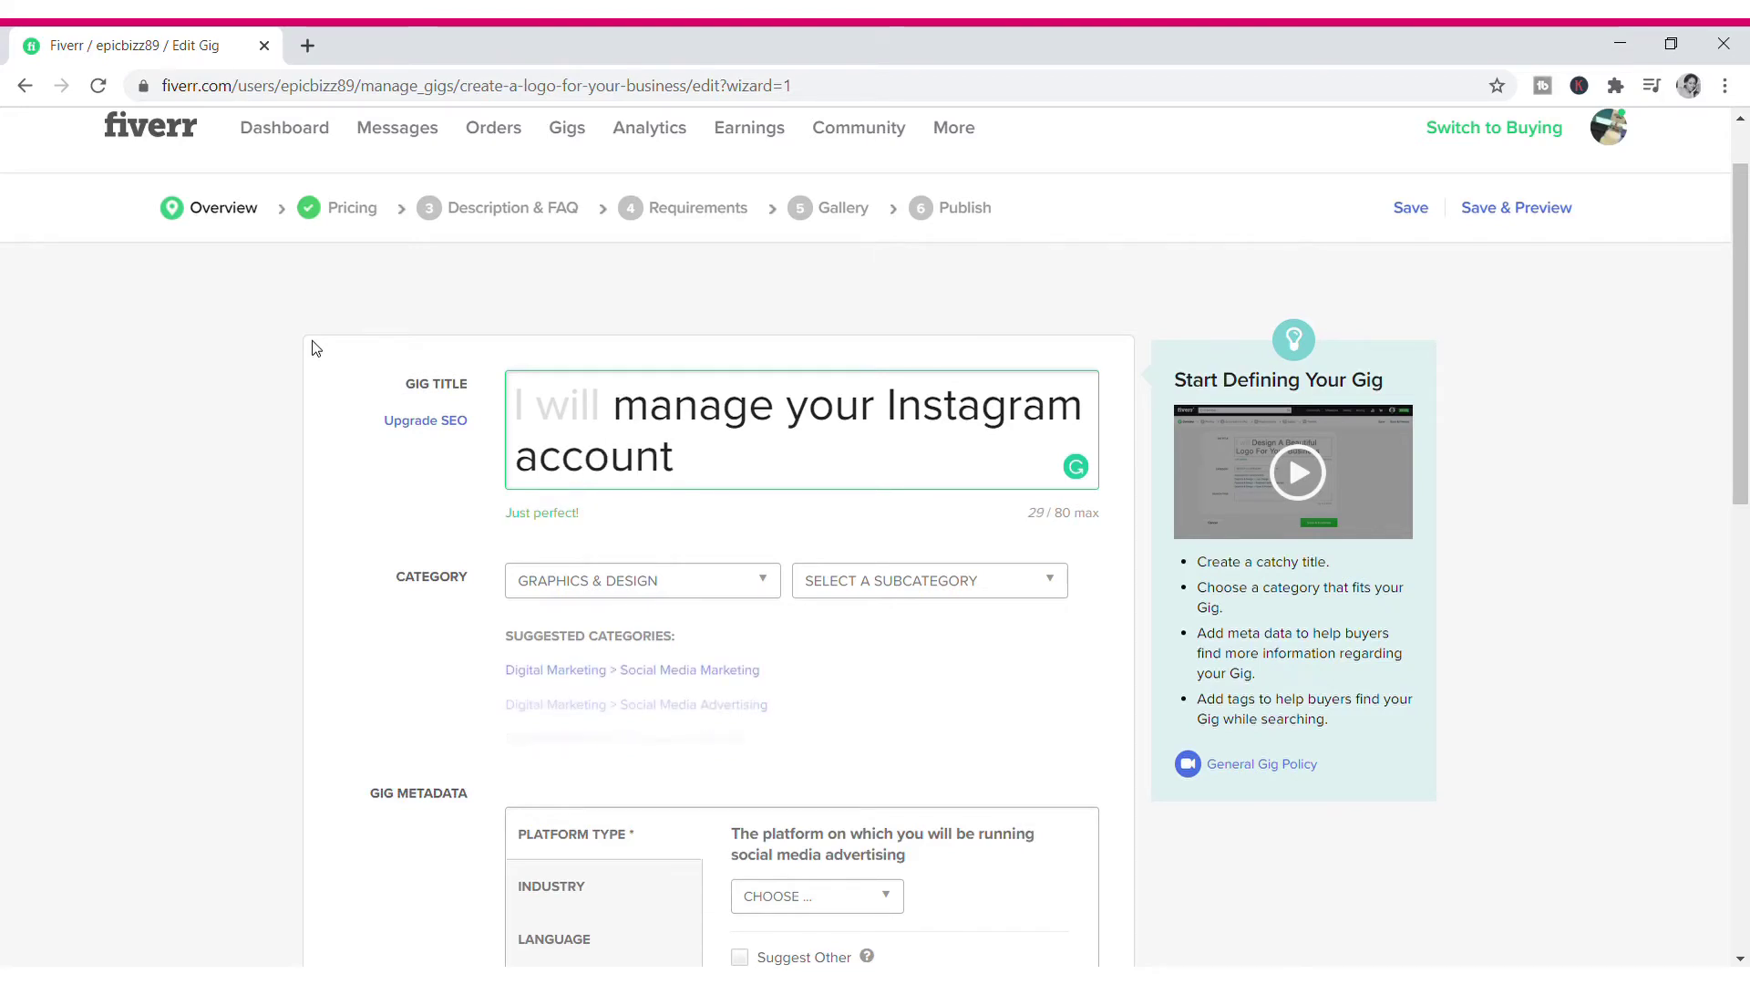
{"action": "type", "text": "."}
{"action": "key", "text": "BackSpace"}
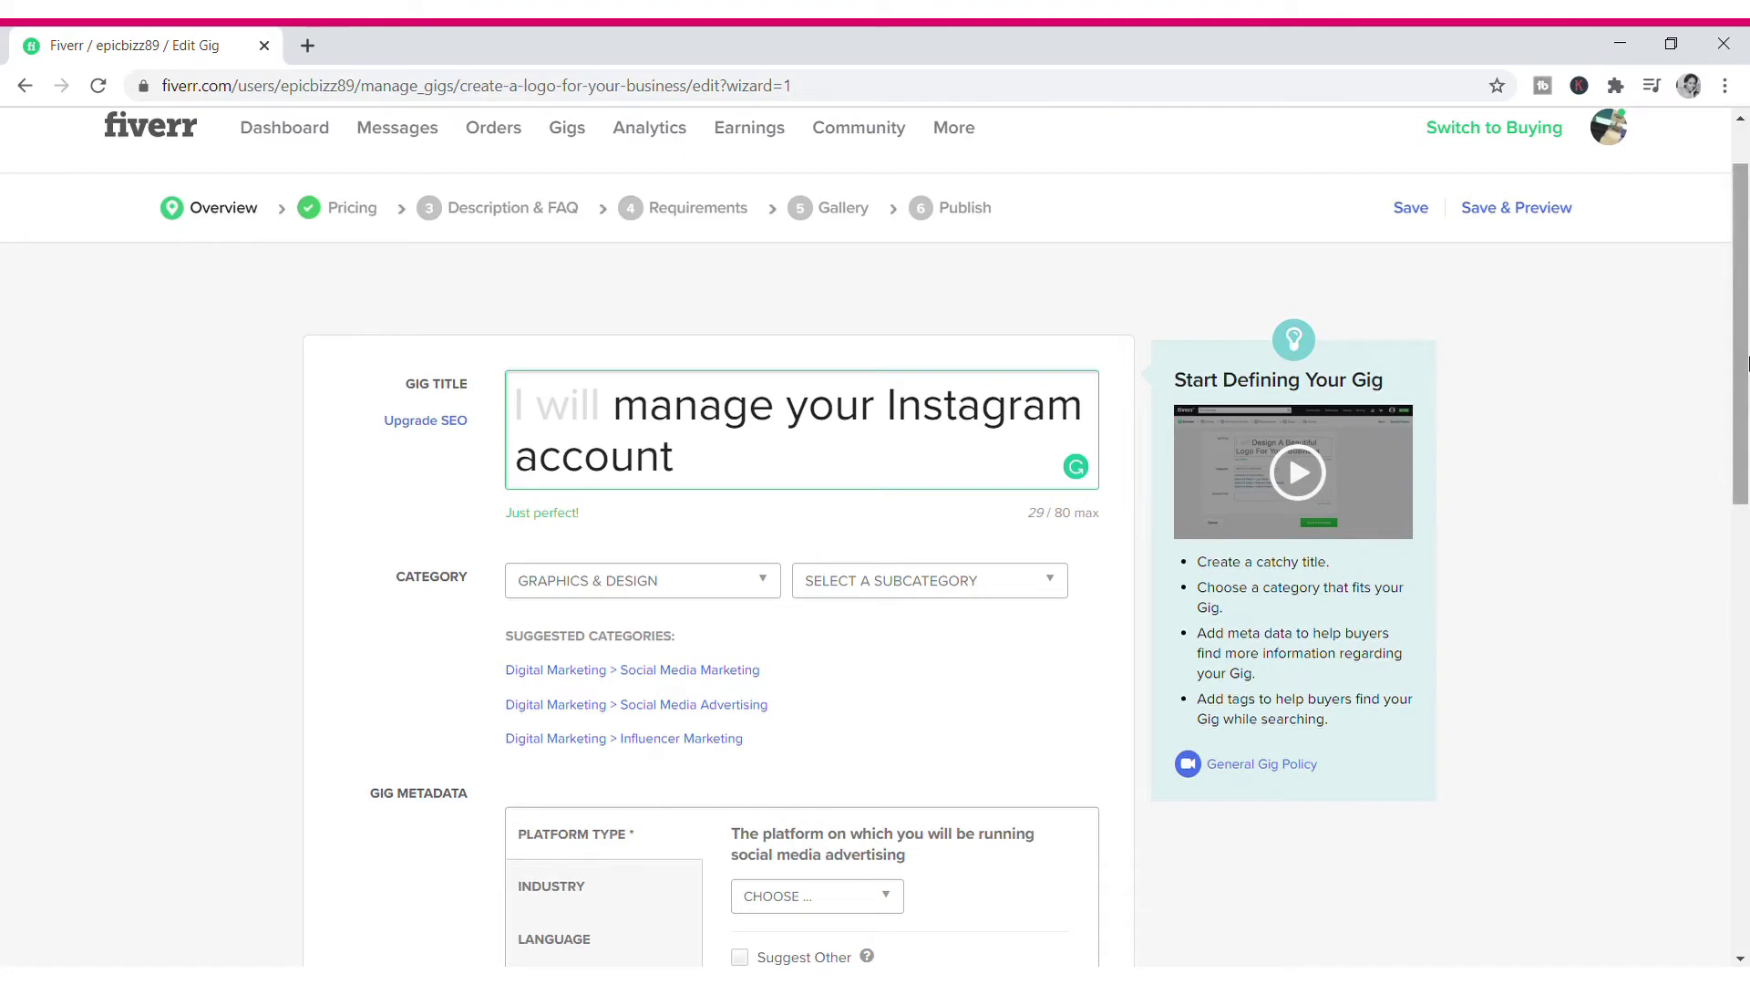
Step: Set the gig's category to Digital Marketing and its subcategory to Social Media Marketing
{"action": "left_click_drag", "start_coordinate": [1744, 374], "coordinate": [1746, 448]}
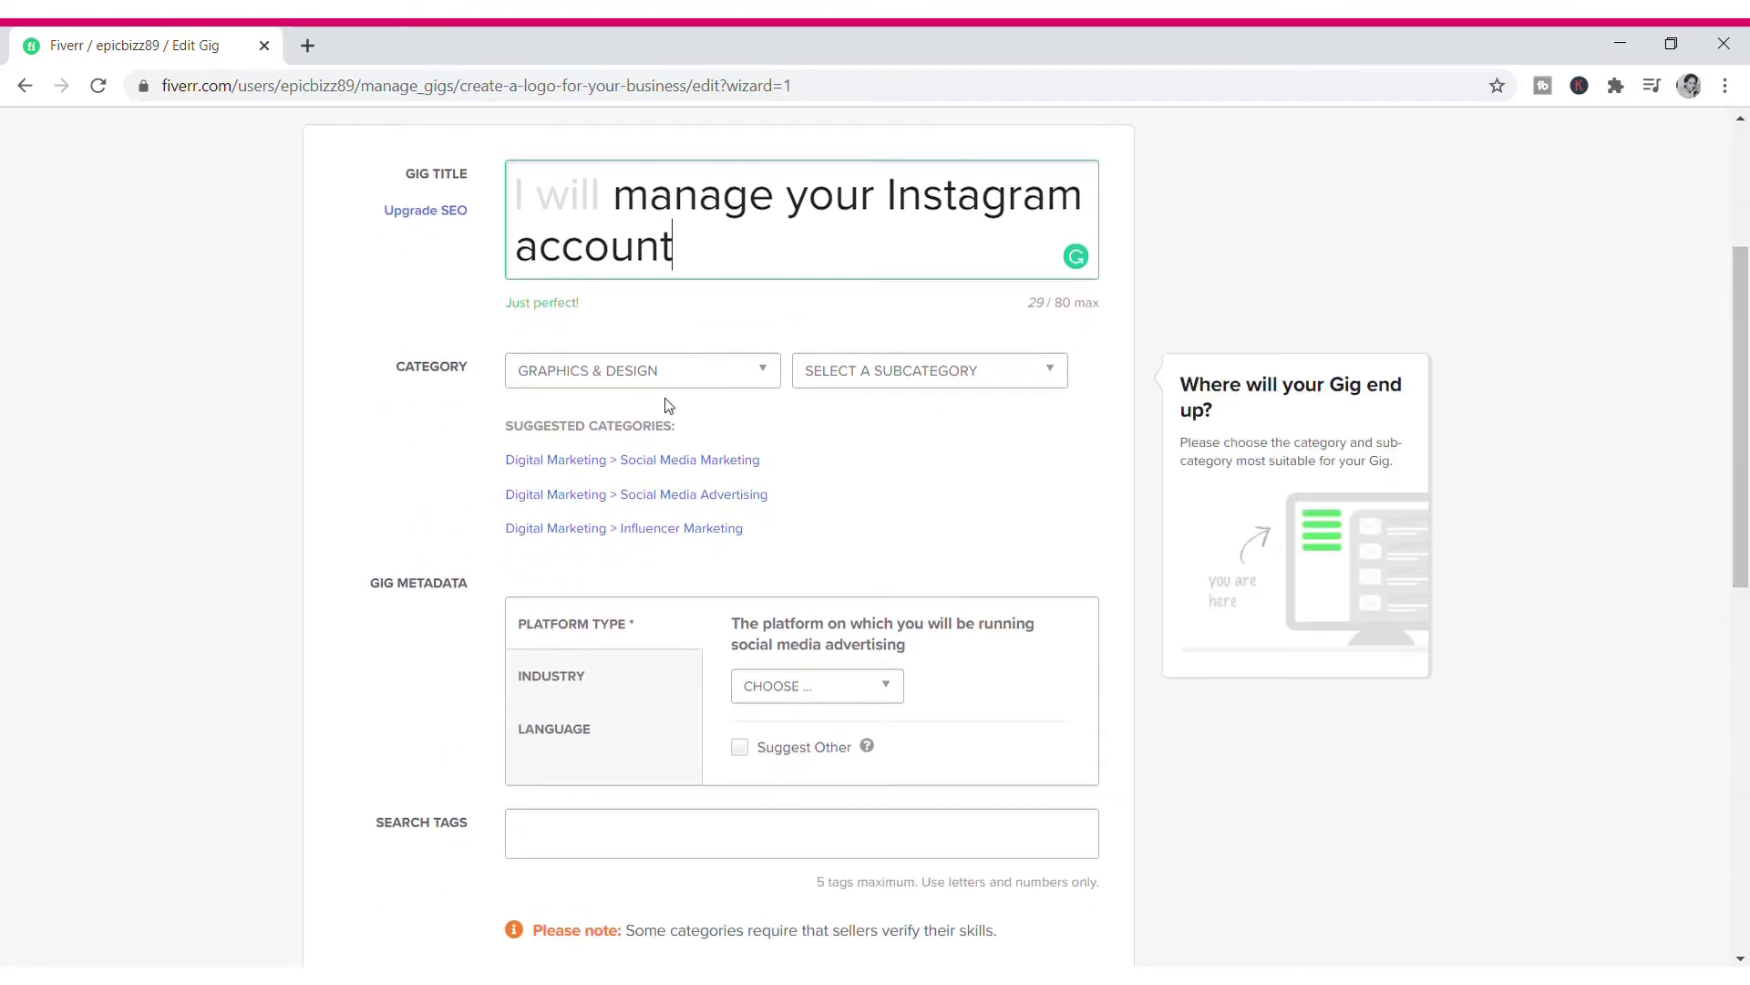
{"action": "left_click", "coordinate": [679, 373]}
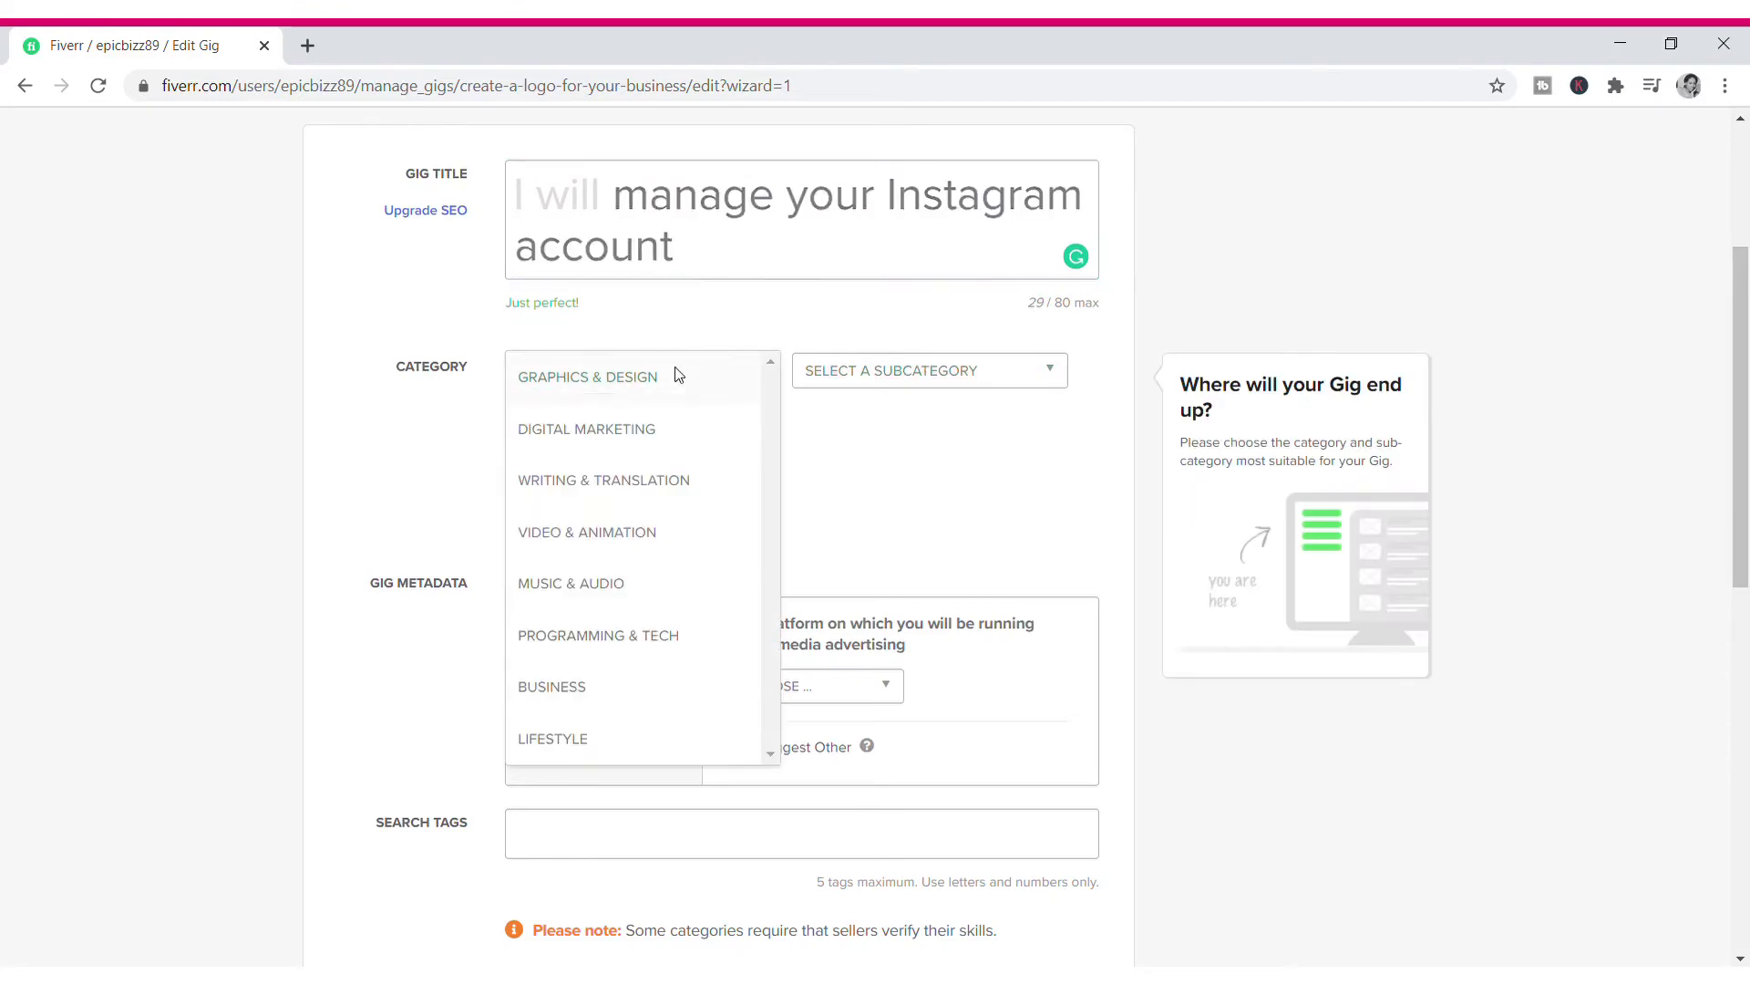
{"action": "left_click", "coordinate": [671, 430]}
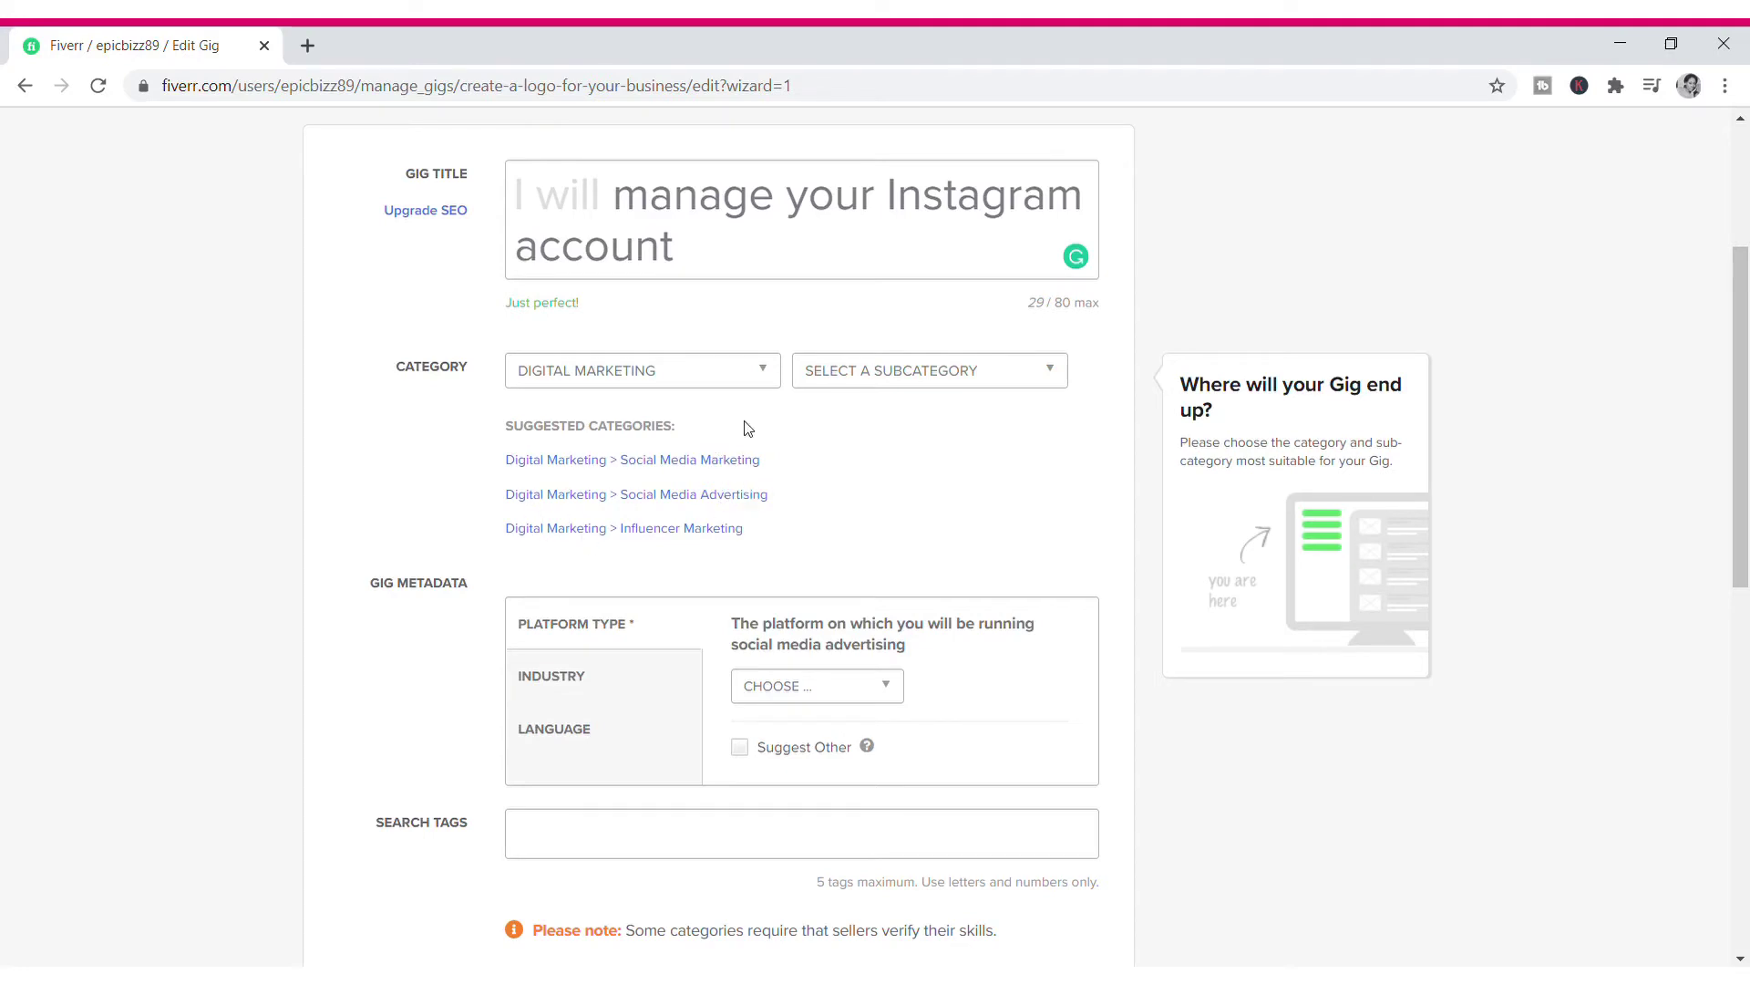
{"action": "left_click", "coordinate": [937, 367]}
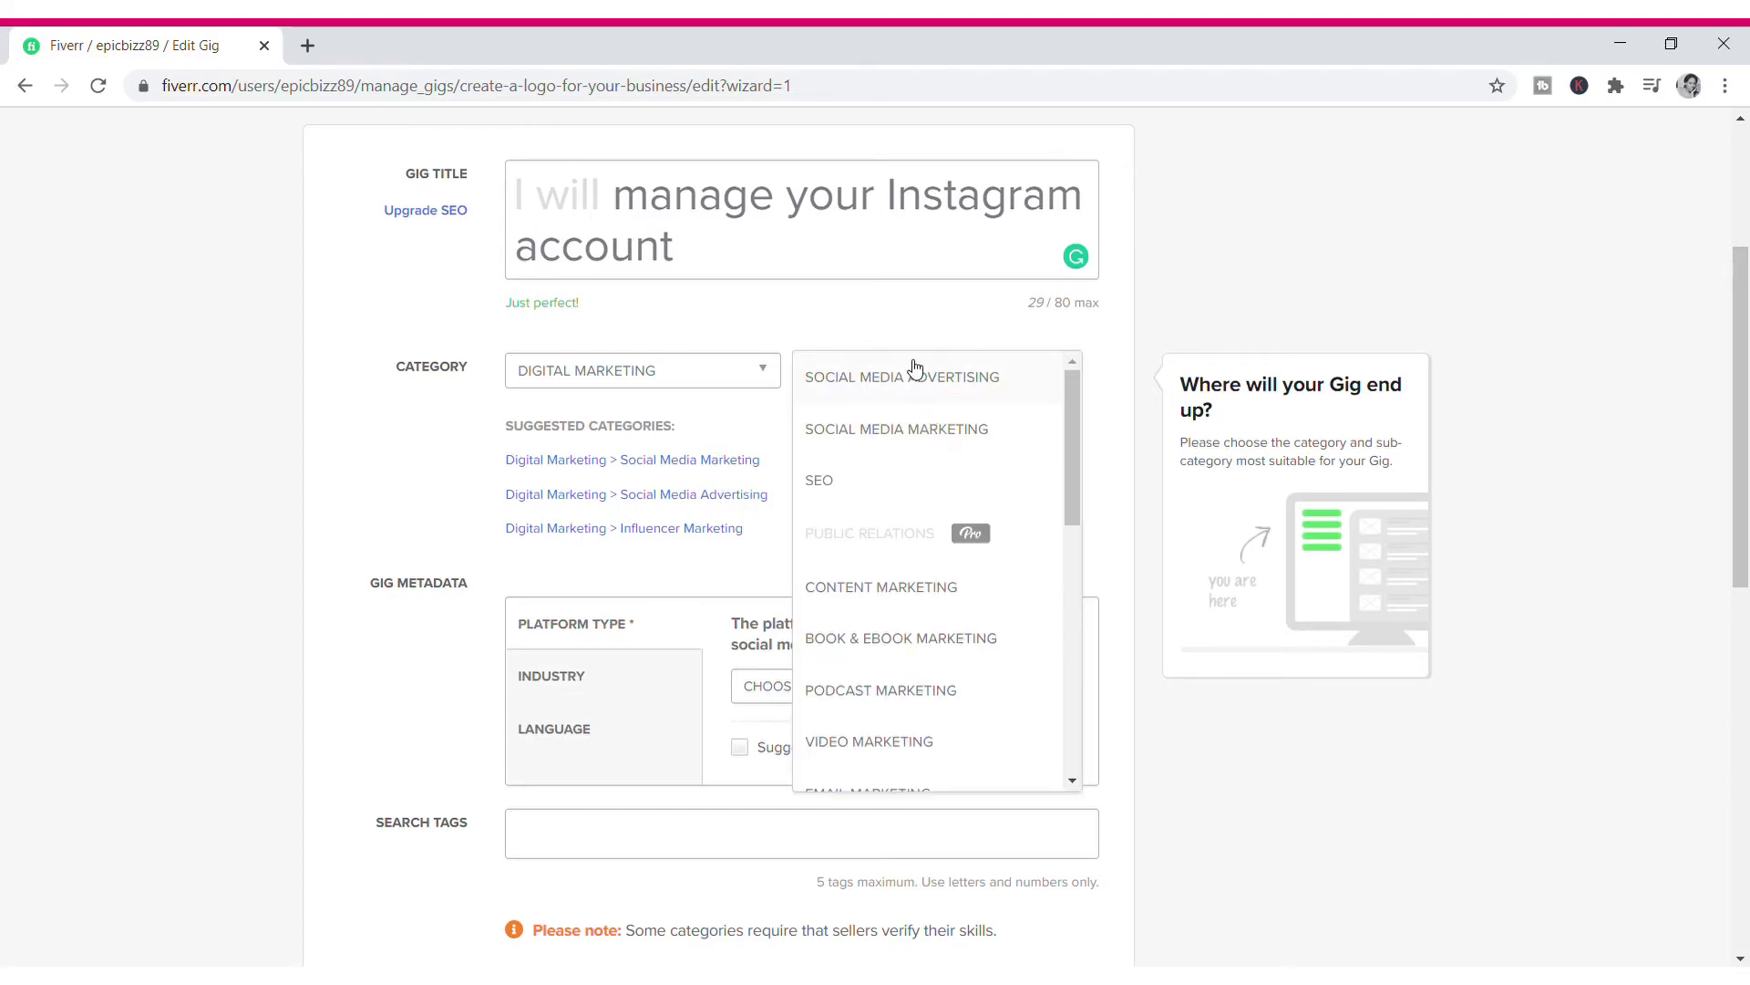
{"action": "left_click", "coordinate": [894, 441]}
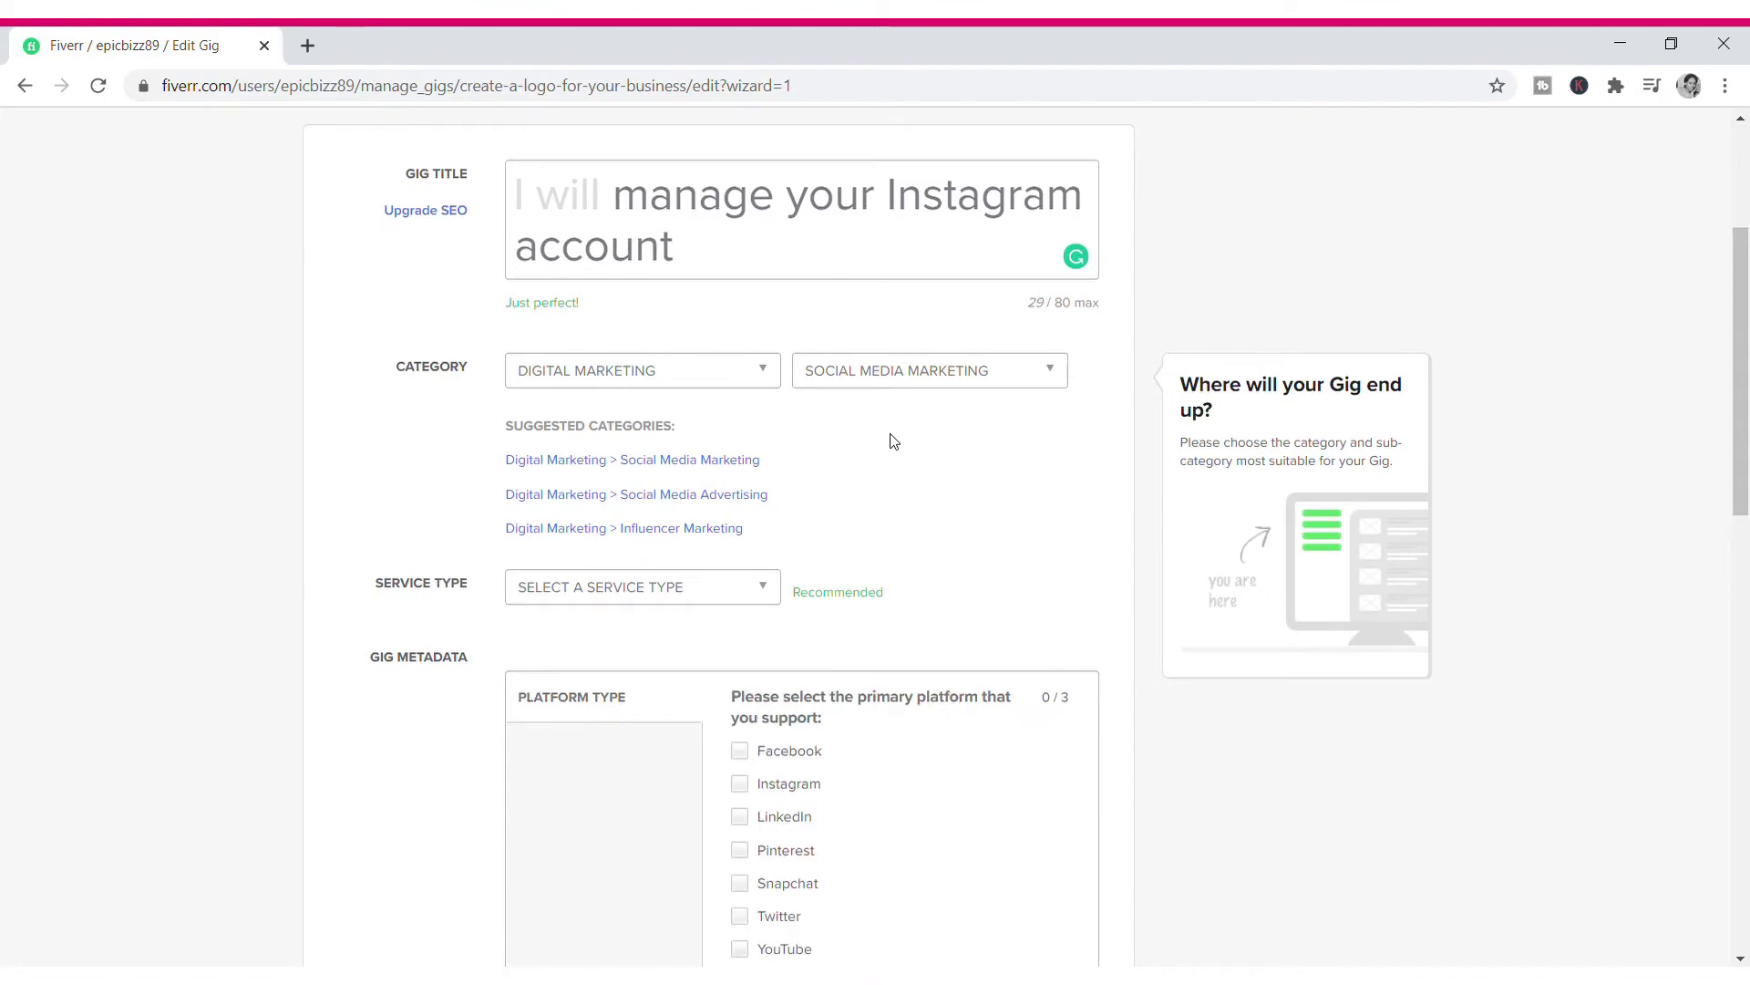
Step: Choose Social Media Management as the service type and mark Instagram as the primary supported platform
{"action": "left_click", "coordinate": [604, 591]}
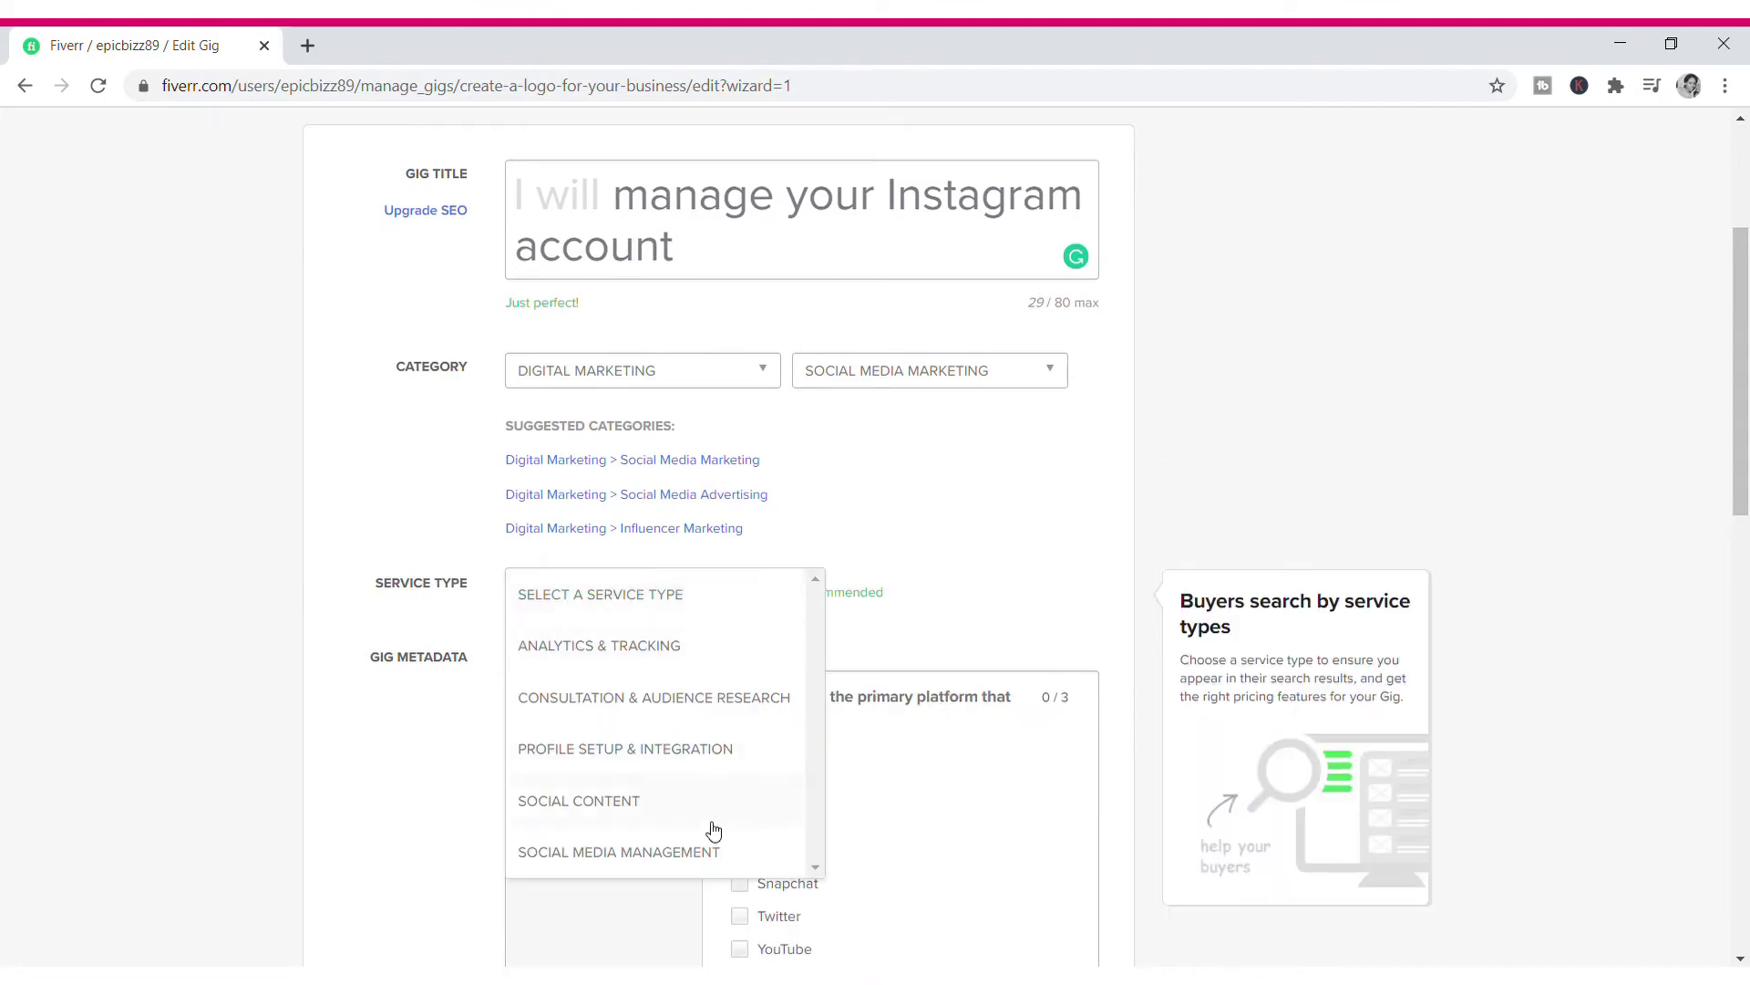
{"action": "left_click", "coordinate": [631, 861]}
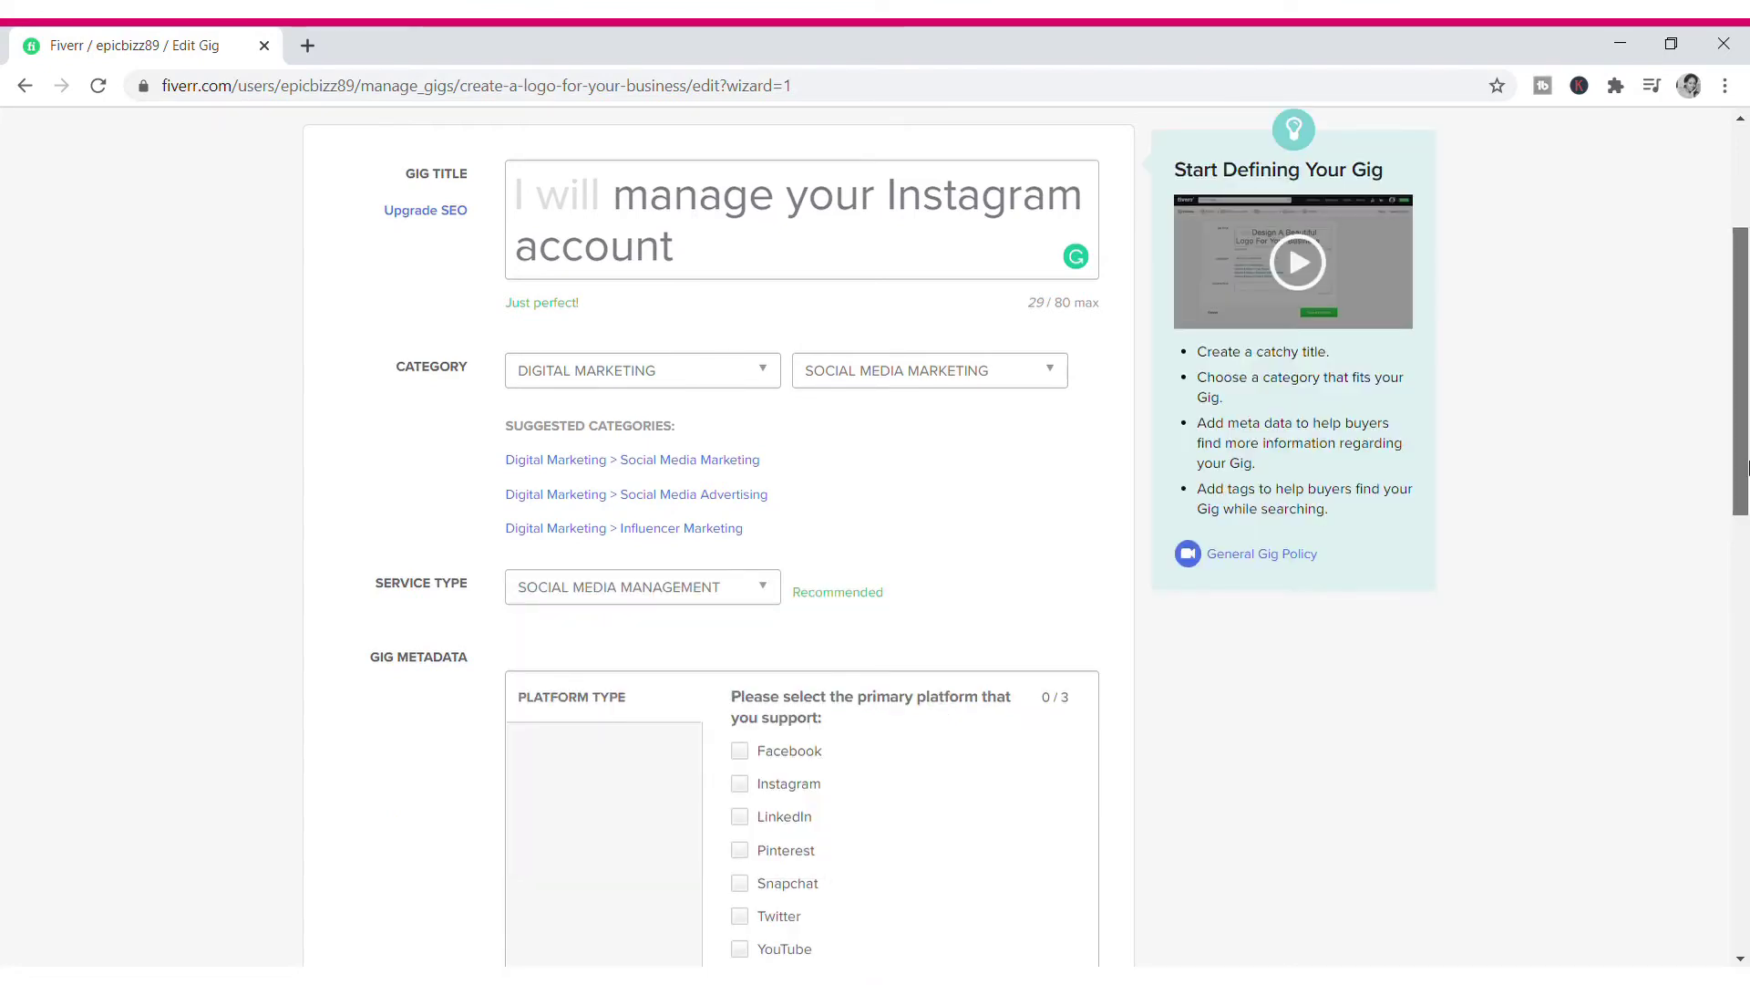
{"action": "scroll", "coordinate": [1741, 532], "scroll_direction": "down", "scroll_amount": 4}
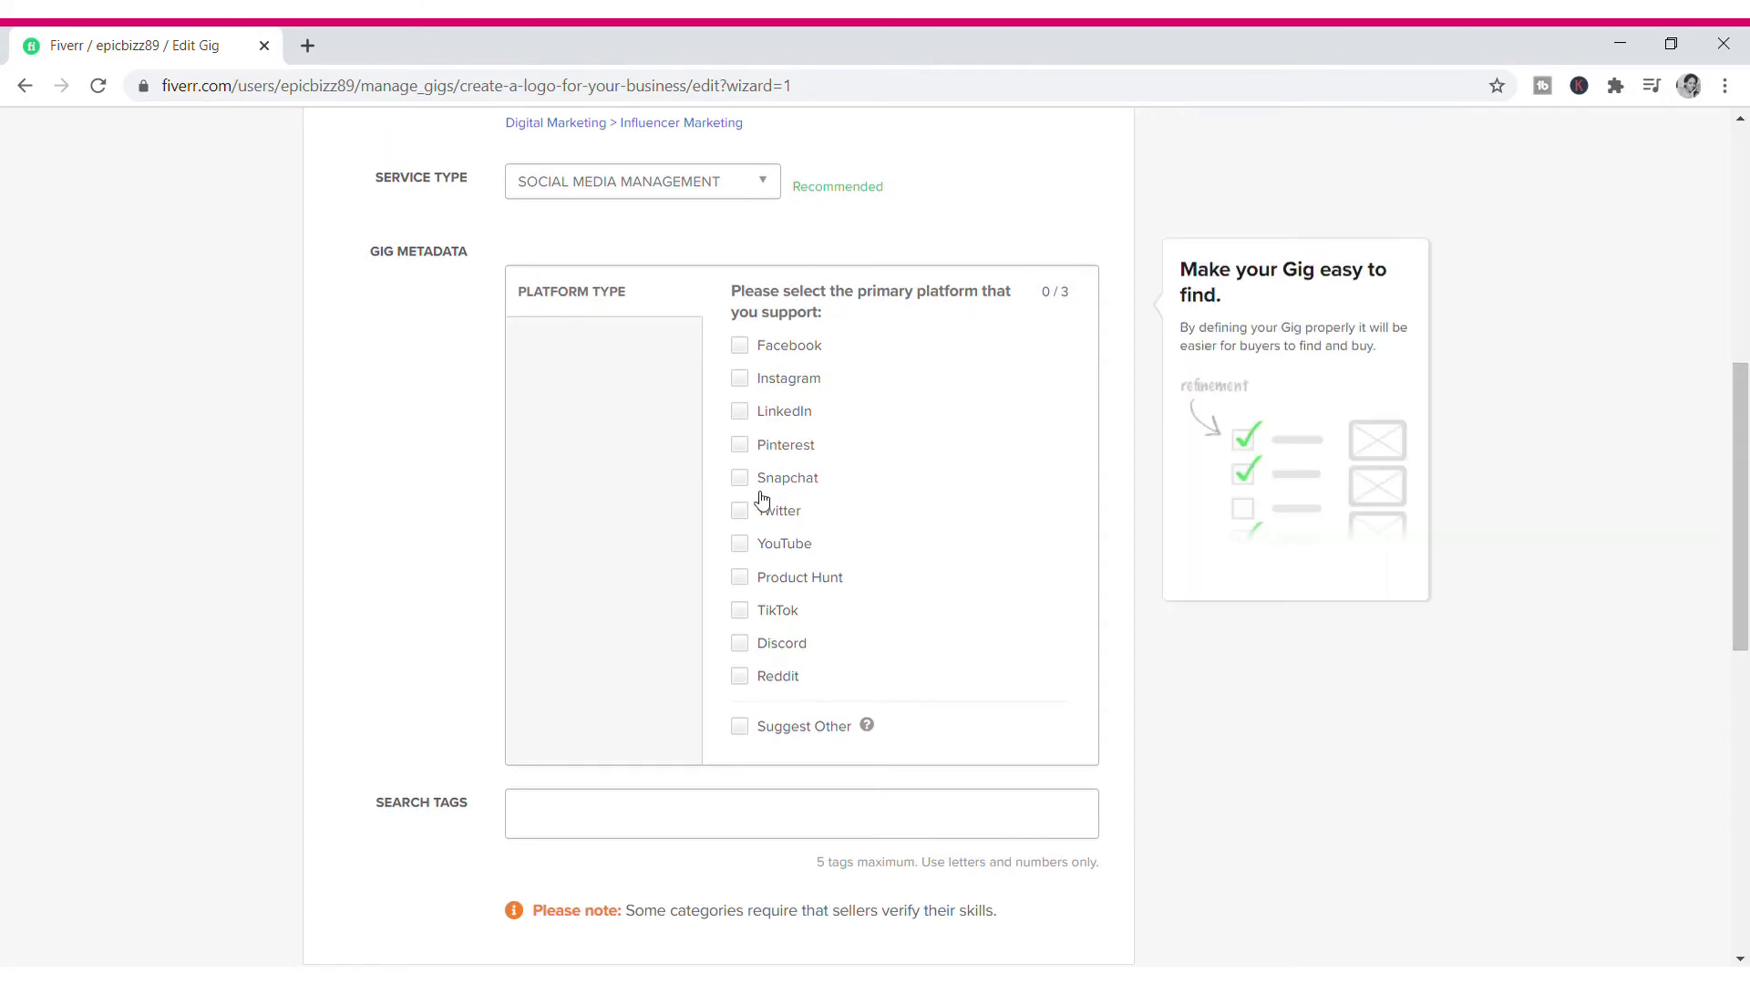
{"action": "left_click", "coordinate": [740, 378]}
Step: Add the search tags Instagram, Instagram Marketing and Social Media Manager, and save the overview to continue to pricing
{"action": "left_click_drag", "start_coordinate": [1746, 493], "coordinate": [1747, 593]}
{"action": "mouse_move", "coordinate": [716, 580]}
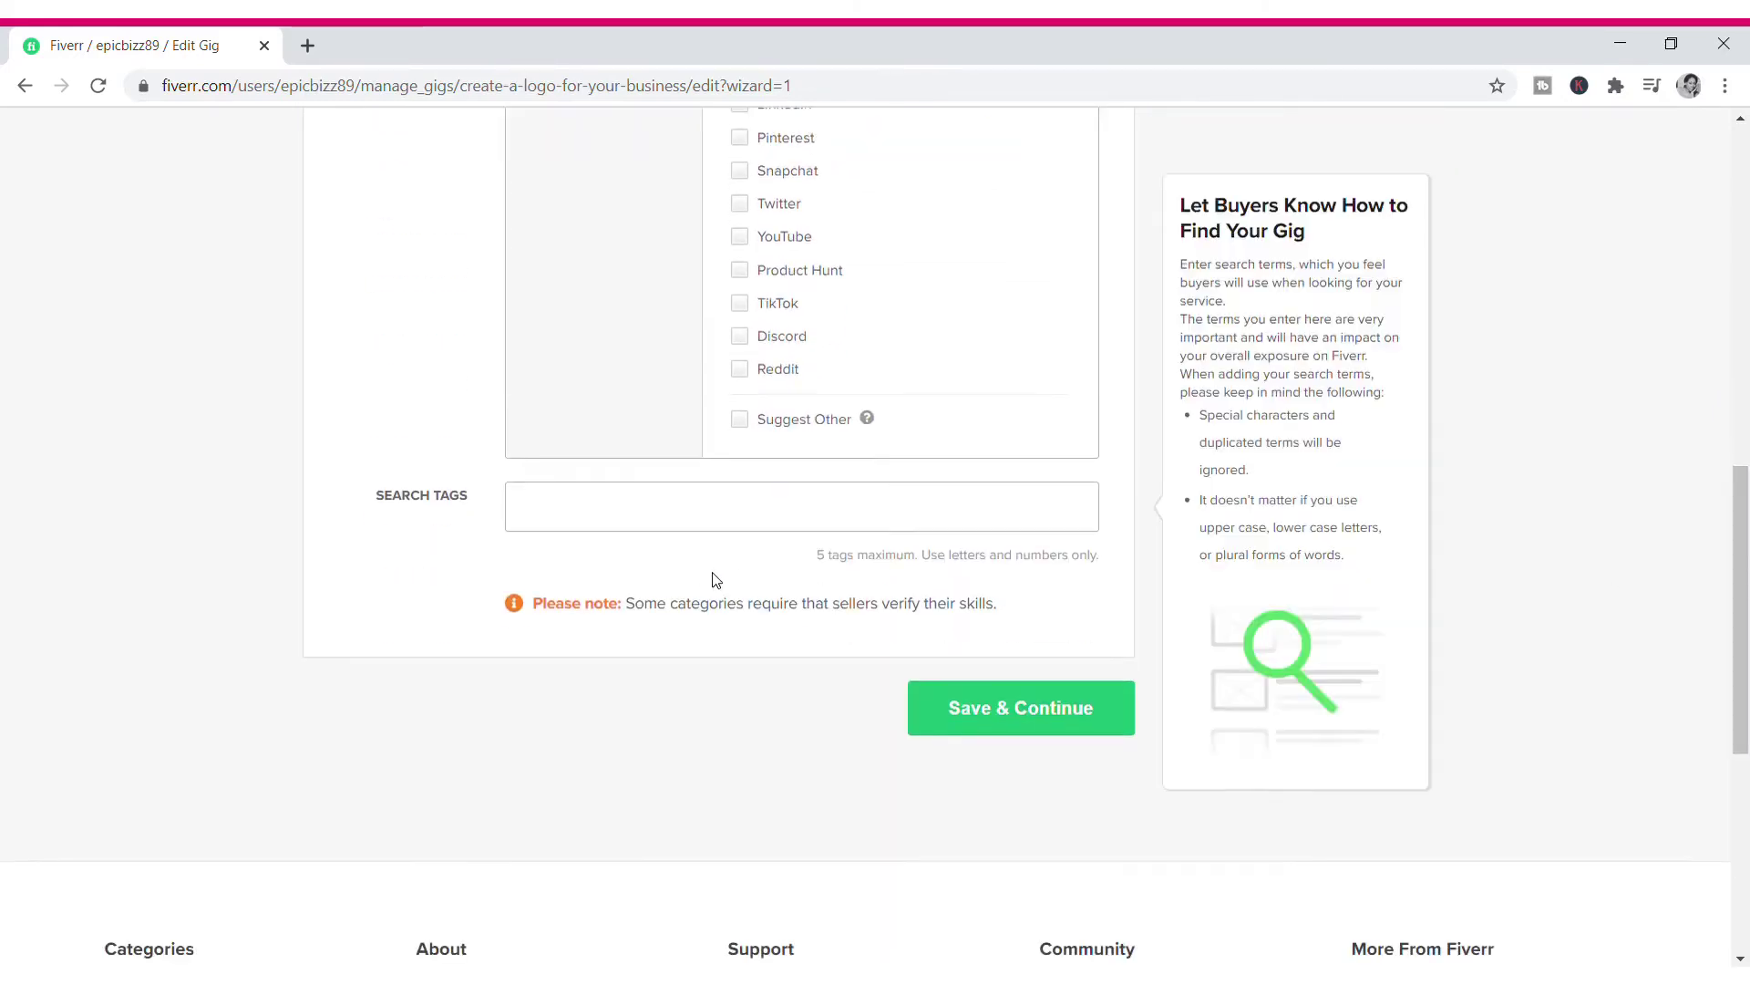
{"action": "left_click", "coordinate": [735, 529]}
{"action": "type", "text": "instag"}
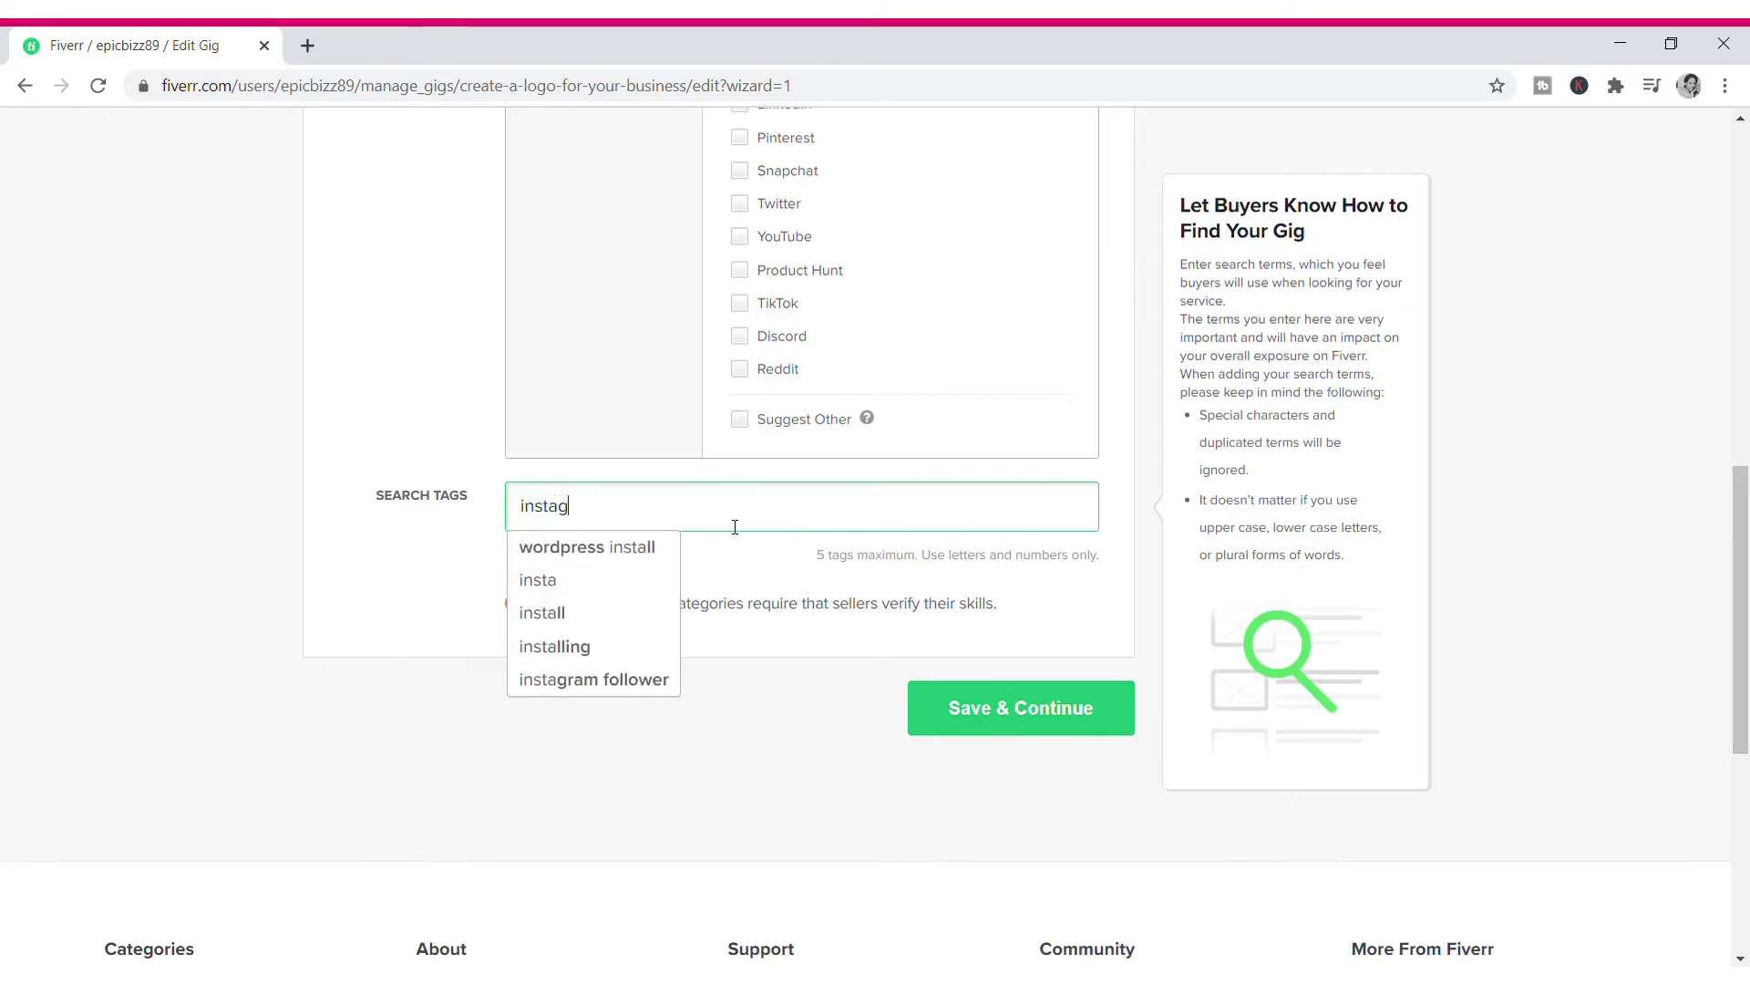
{"action": "left_click", "coordinate": [618, 592]}
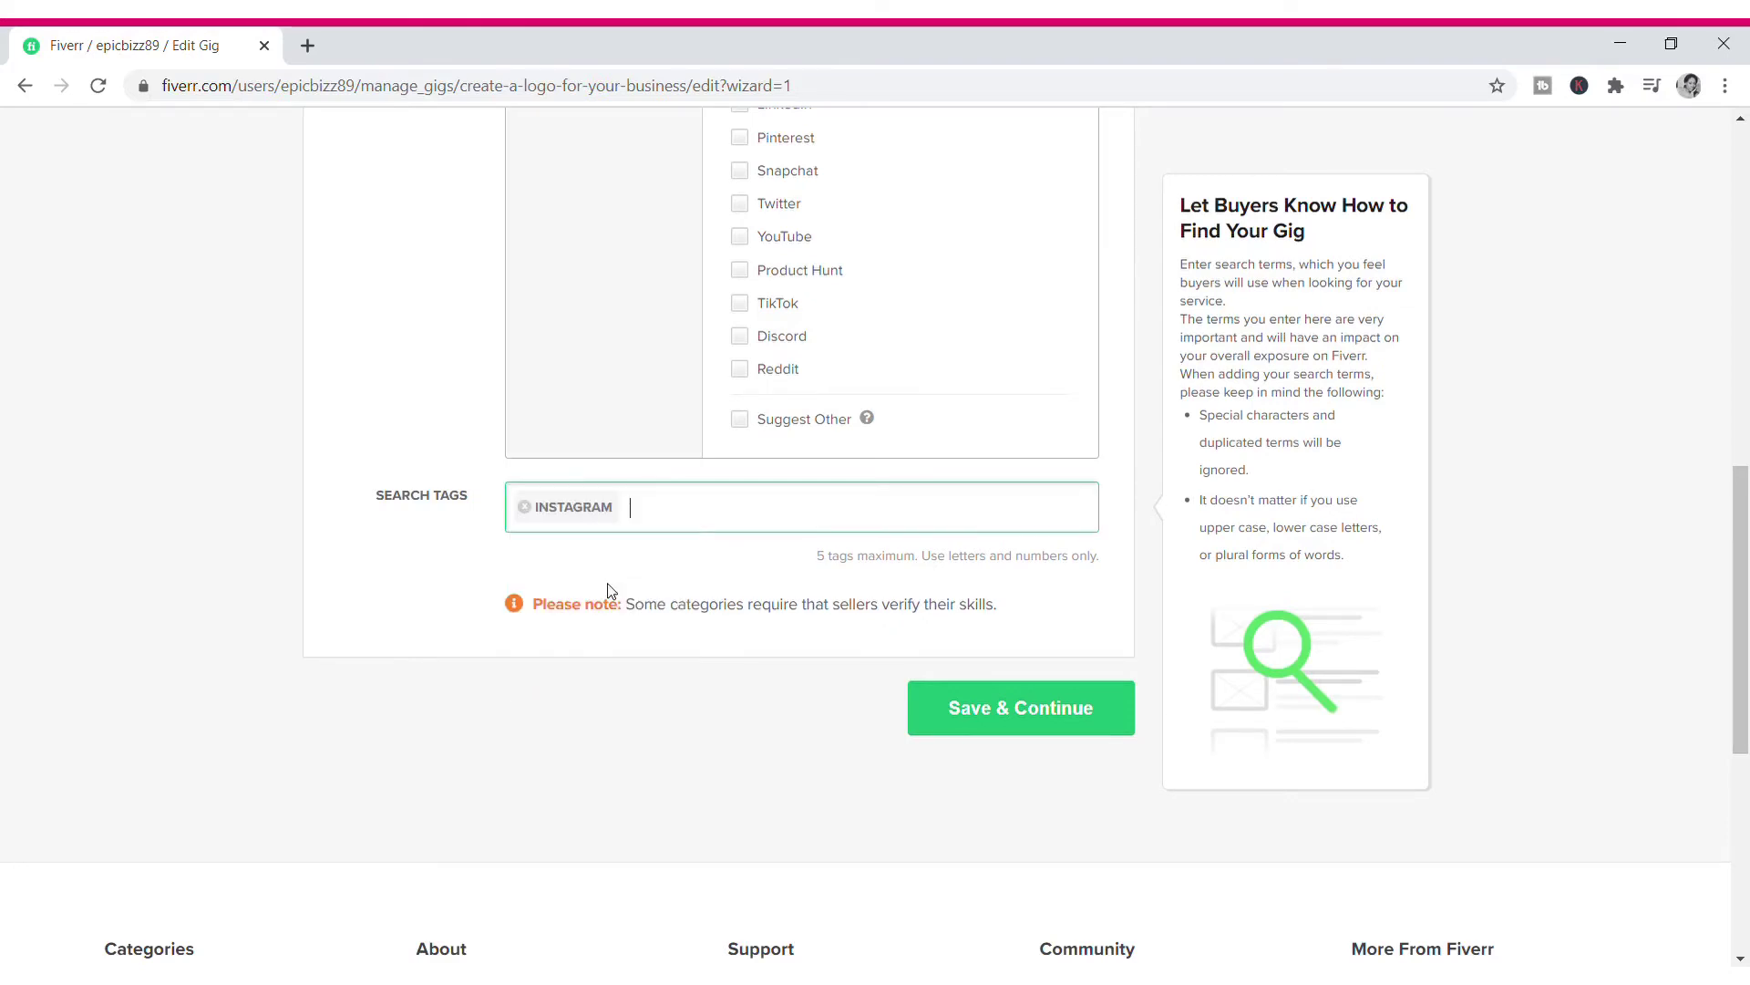
{"action": "type", "text": "instag"}
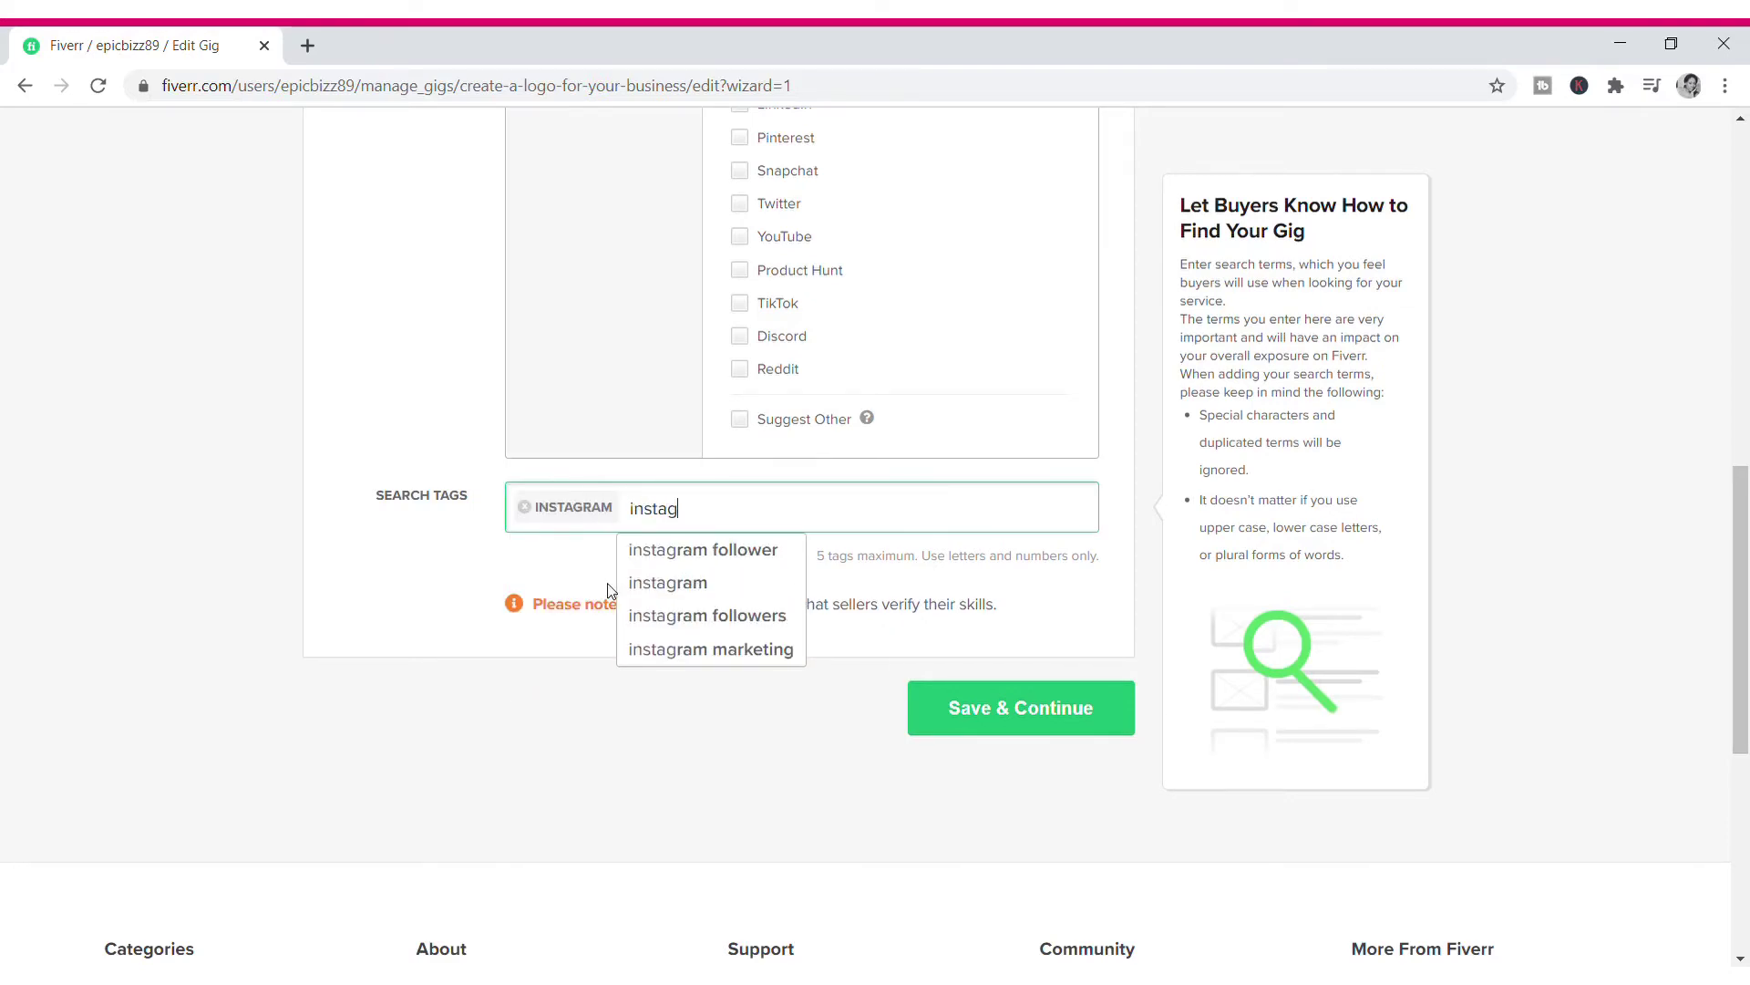
{"action": "left_click", "coordinate": [721, 650]}
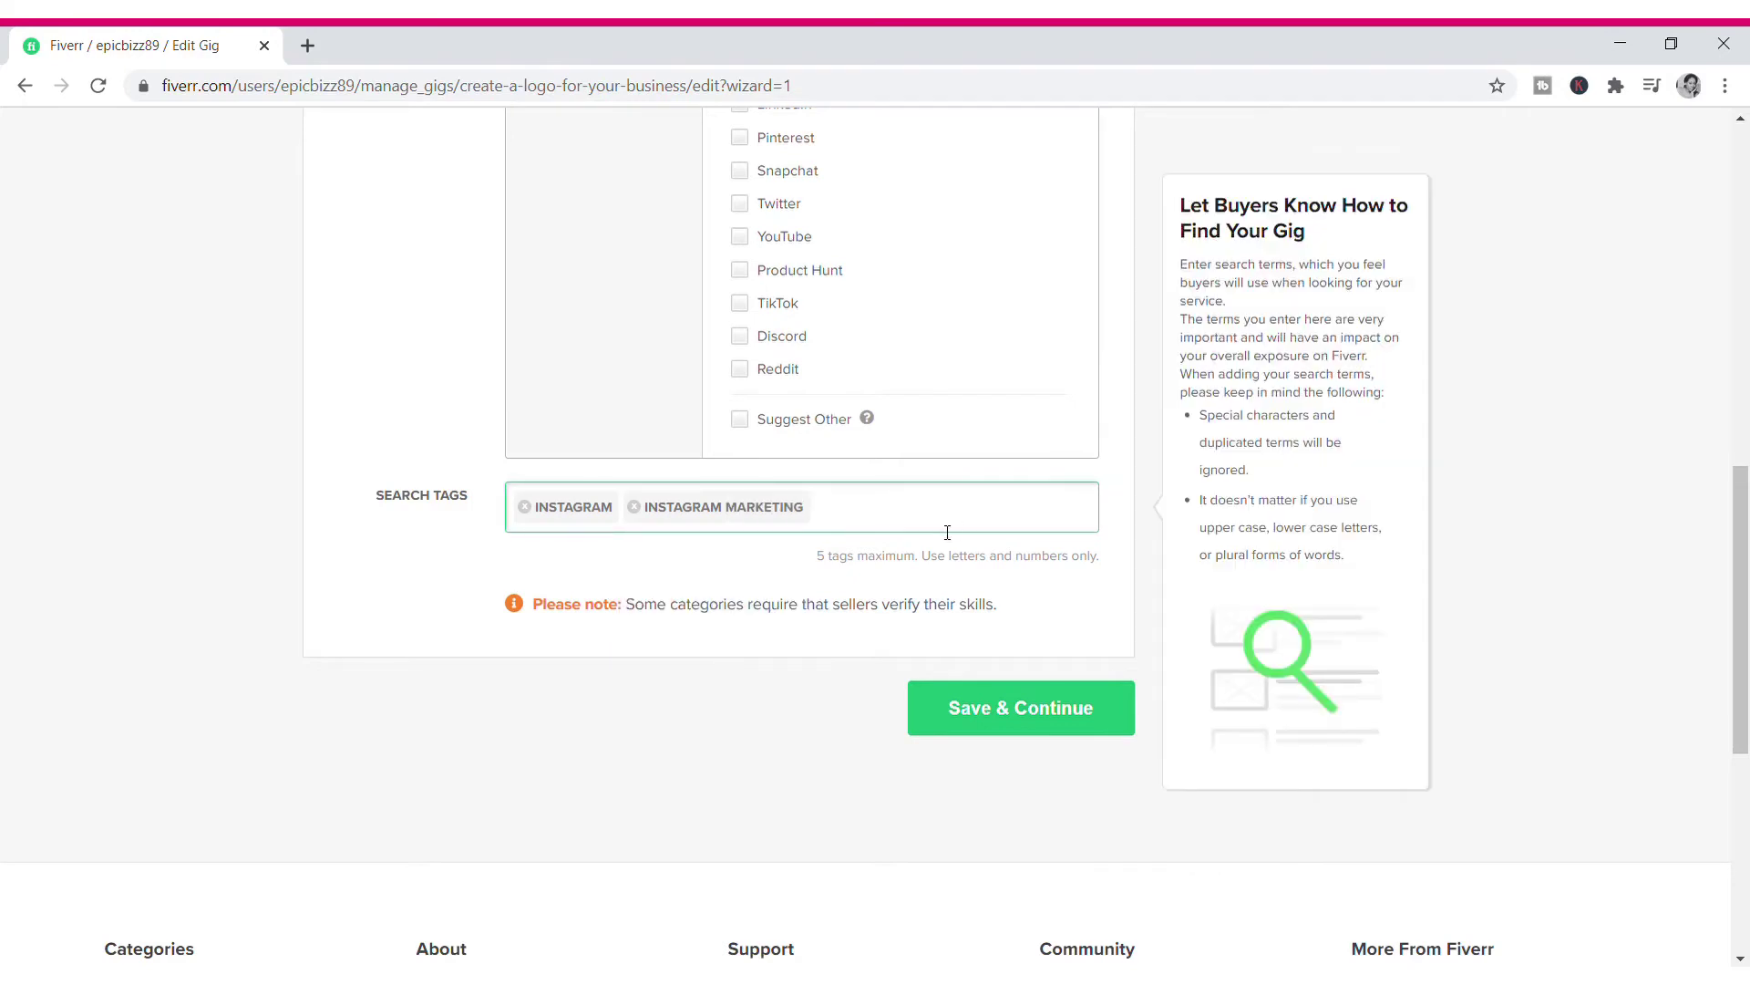
{"action": "type", "text": "social me"}
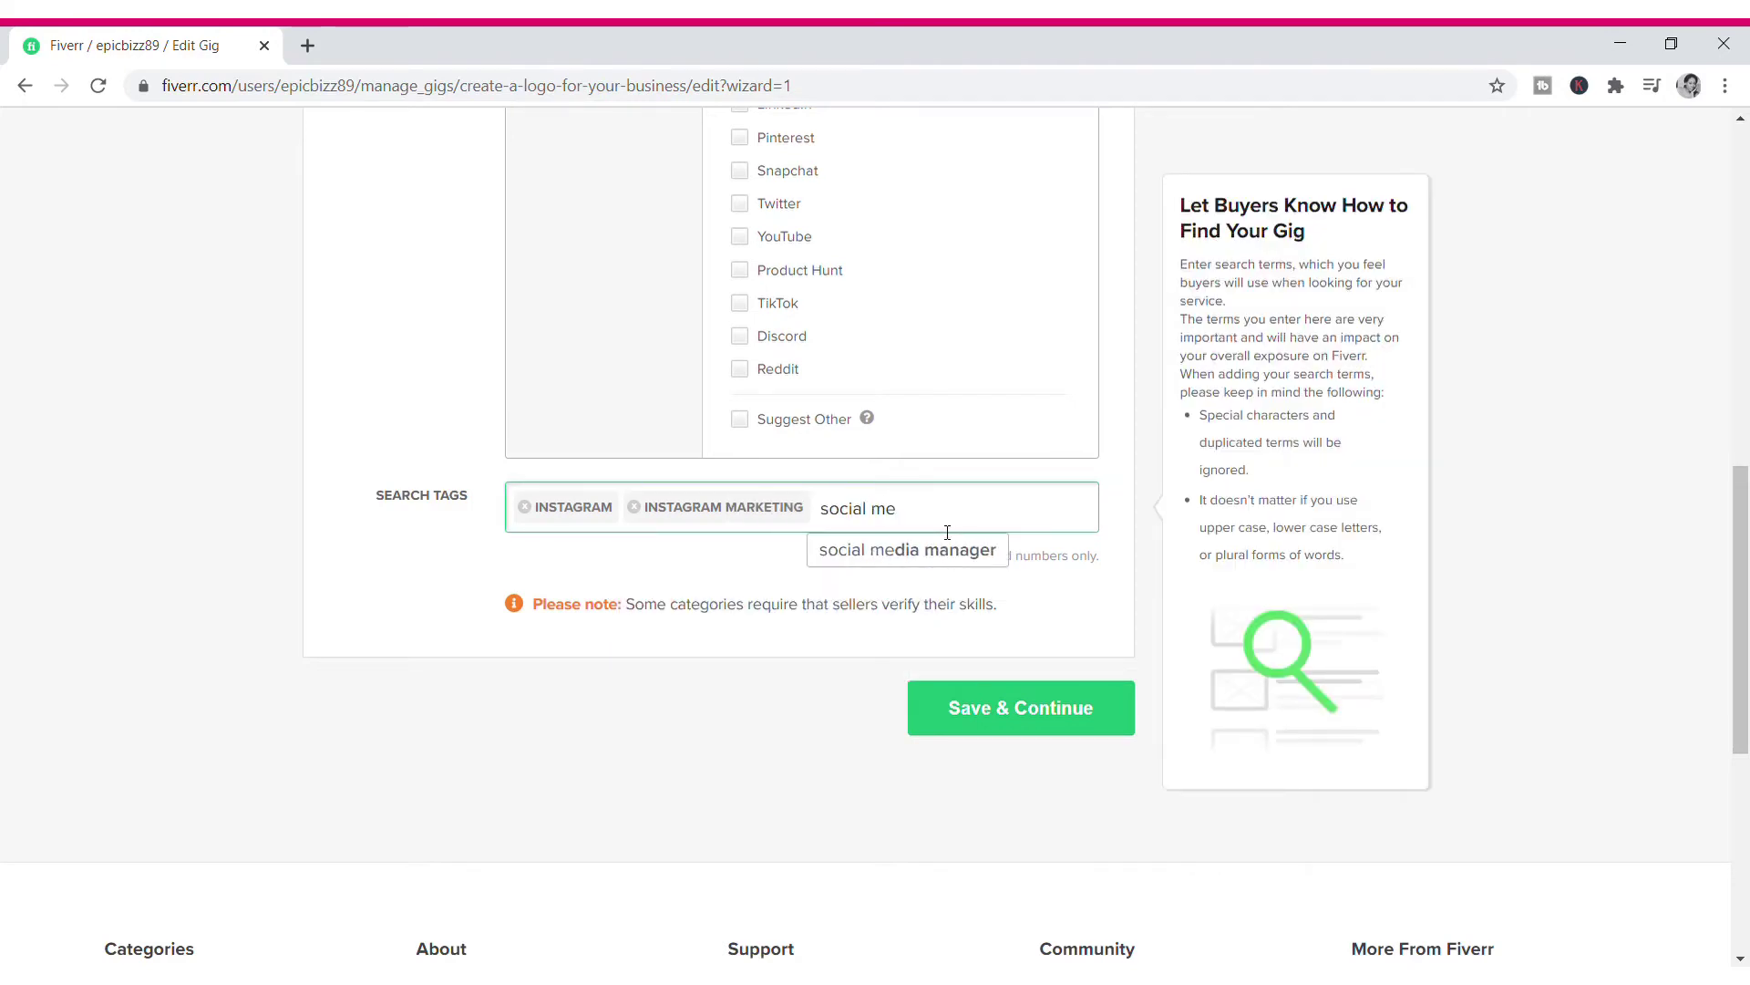
{"action": "left_click", "coordinate": [927, 562]}
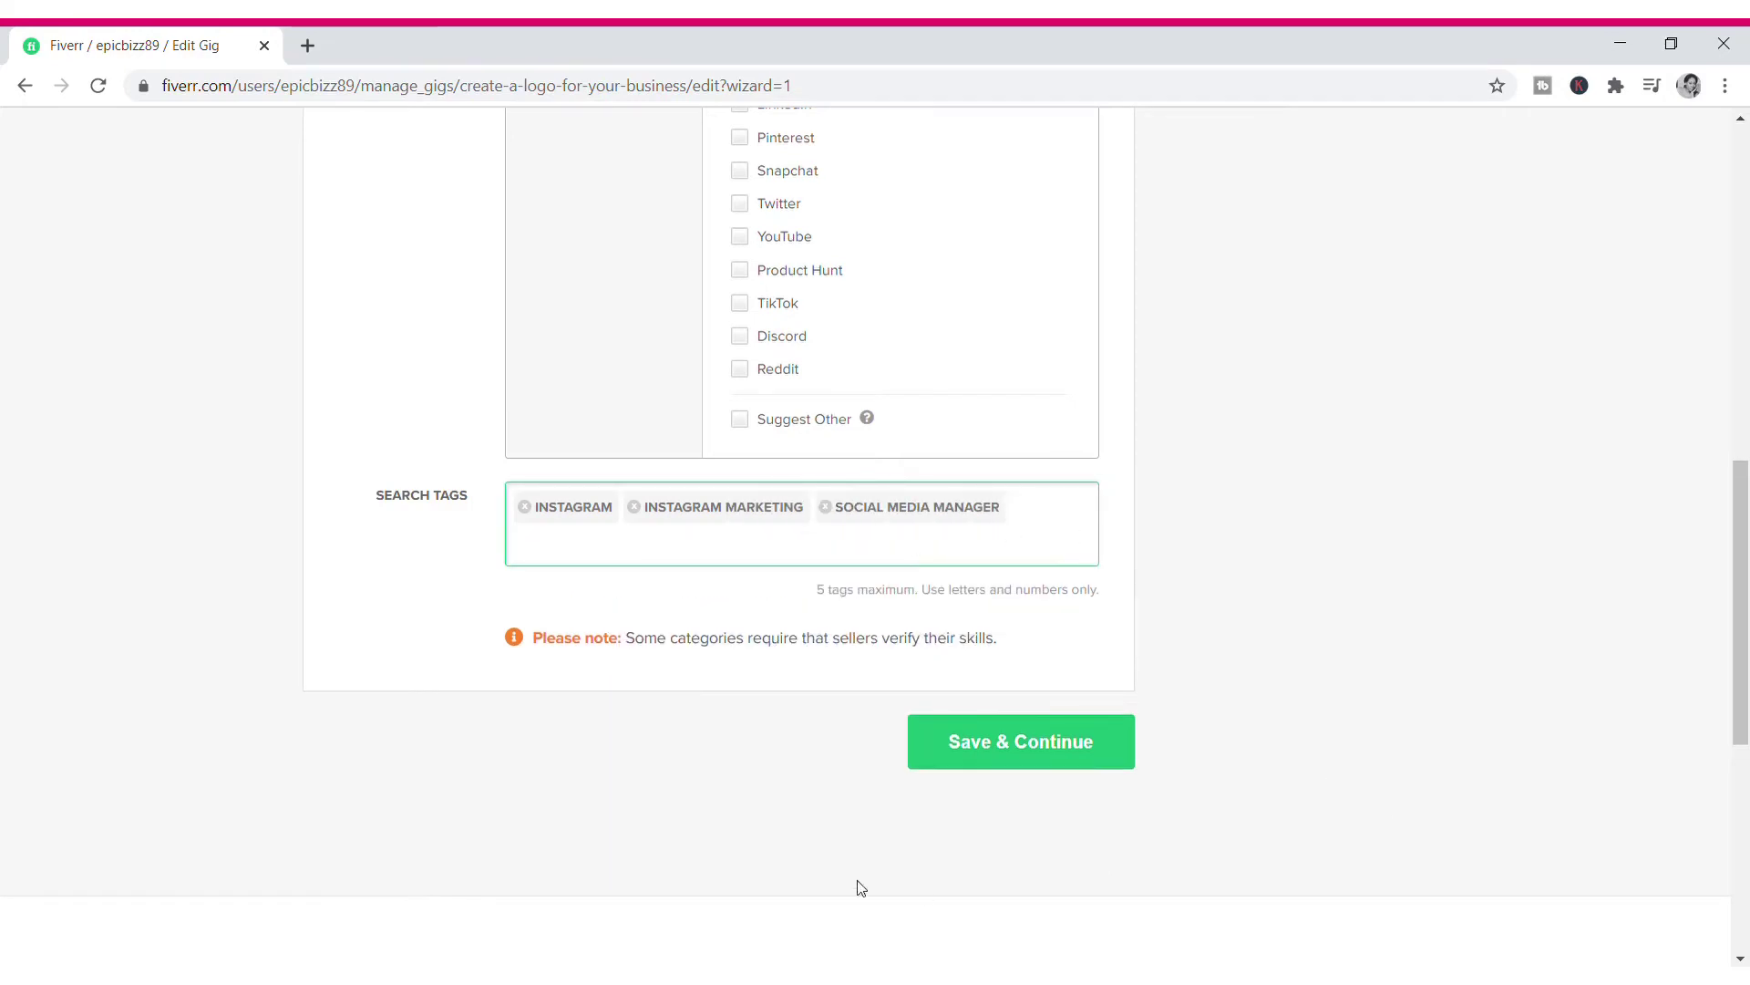
{"action": "left_click", "coordinate": [991, 753]}
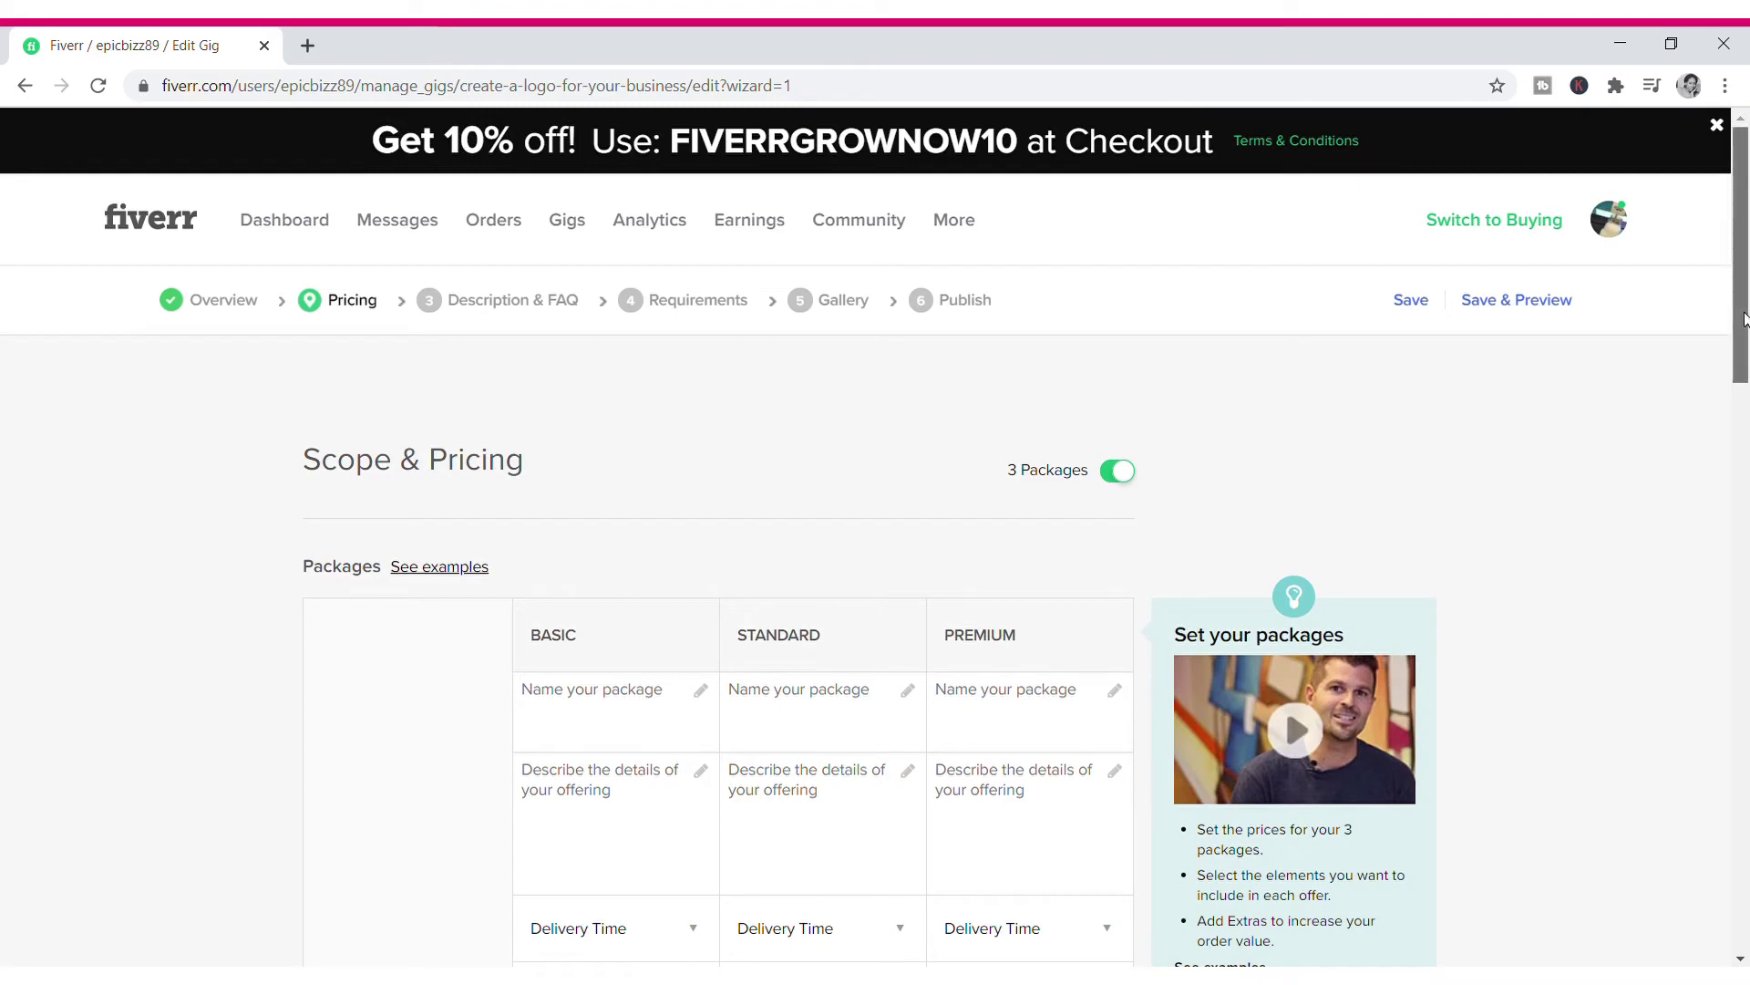
Step: Name the three pricing packages Basic, Standard and Premium in their matching columns
{"action": "left_click_drag", "start_coordinate": [1748, 314], "coordinate": [1747, 385]}
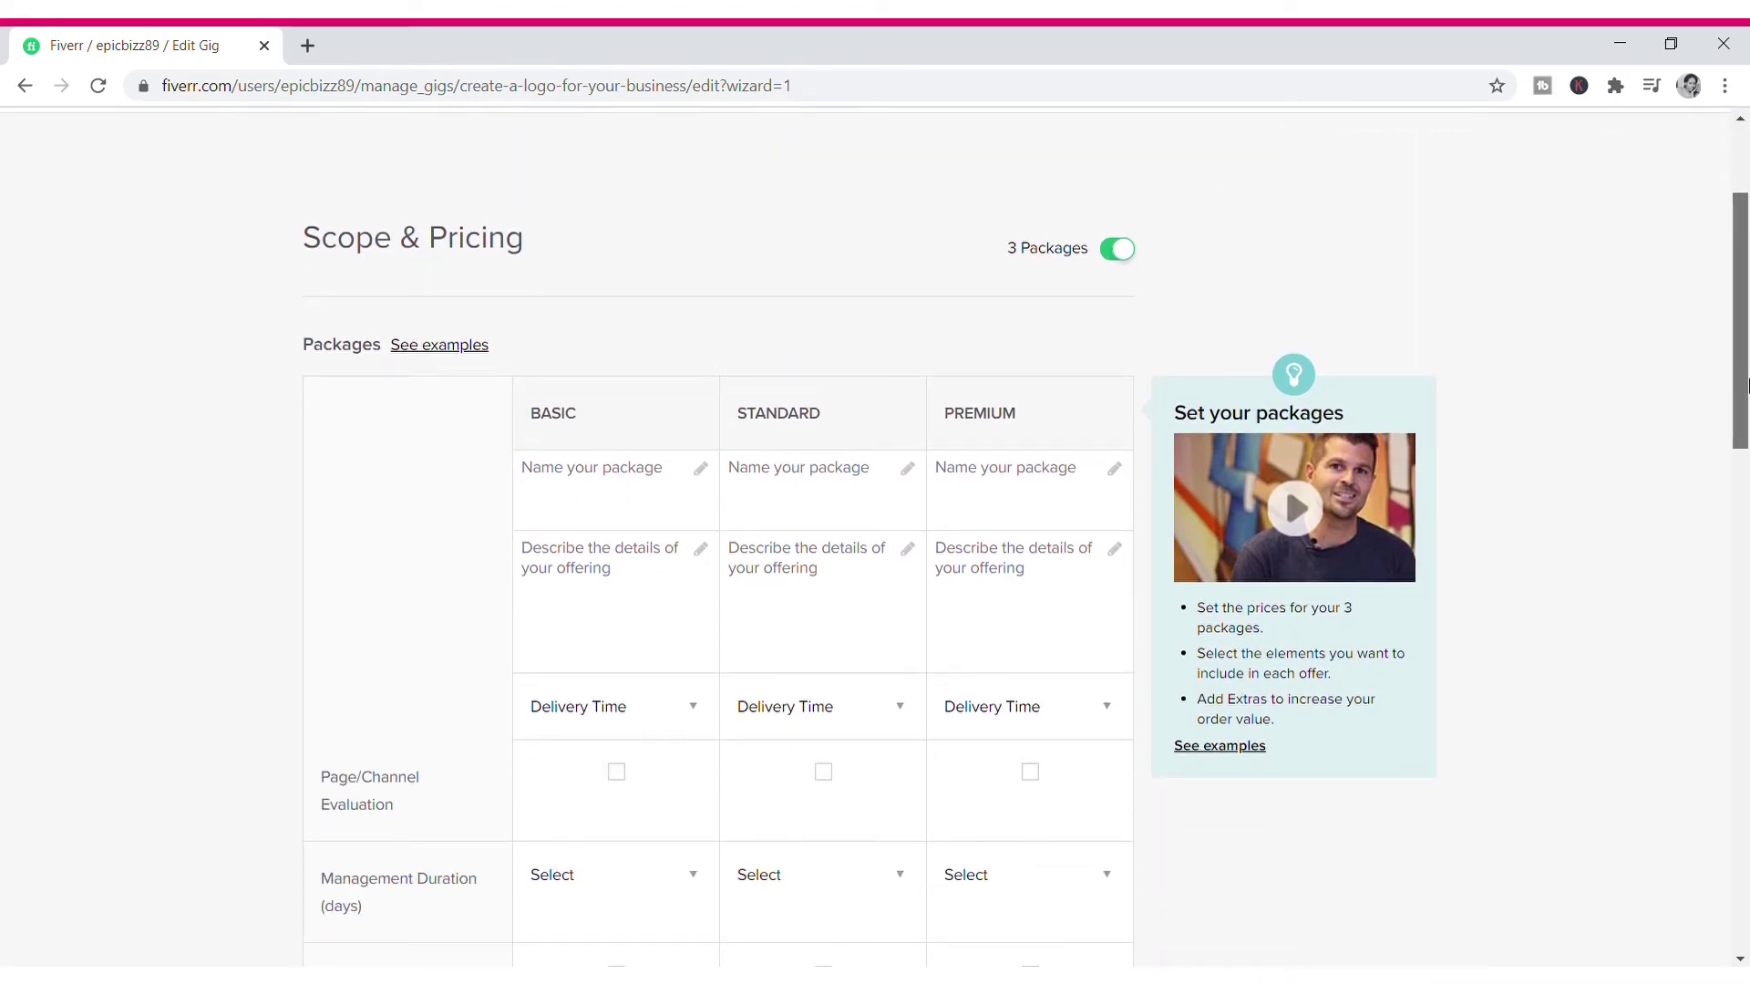
{"action": "left_click_drag", "start_coordinate": [1748, 384], "coordinate": [1748, 421]}
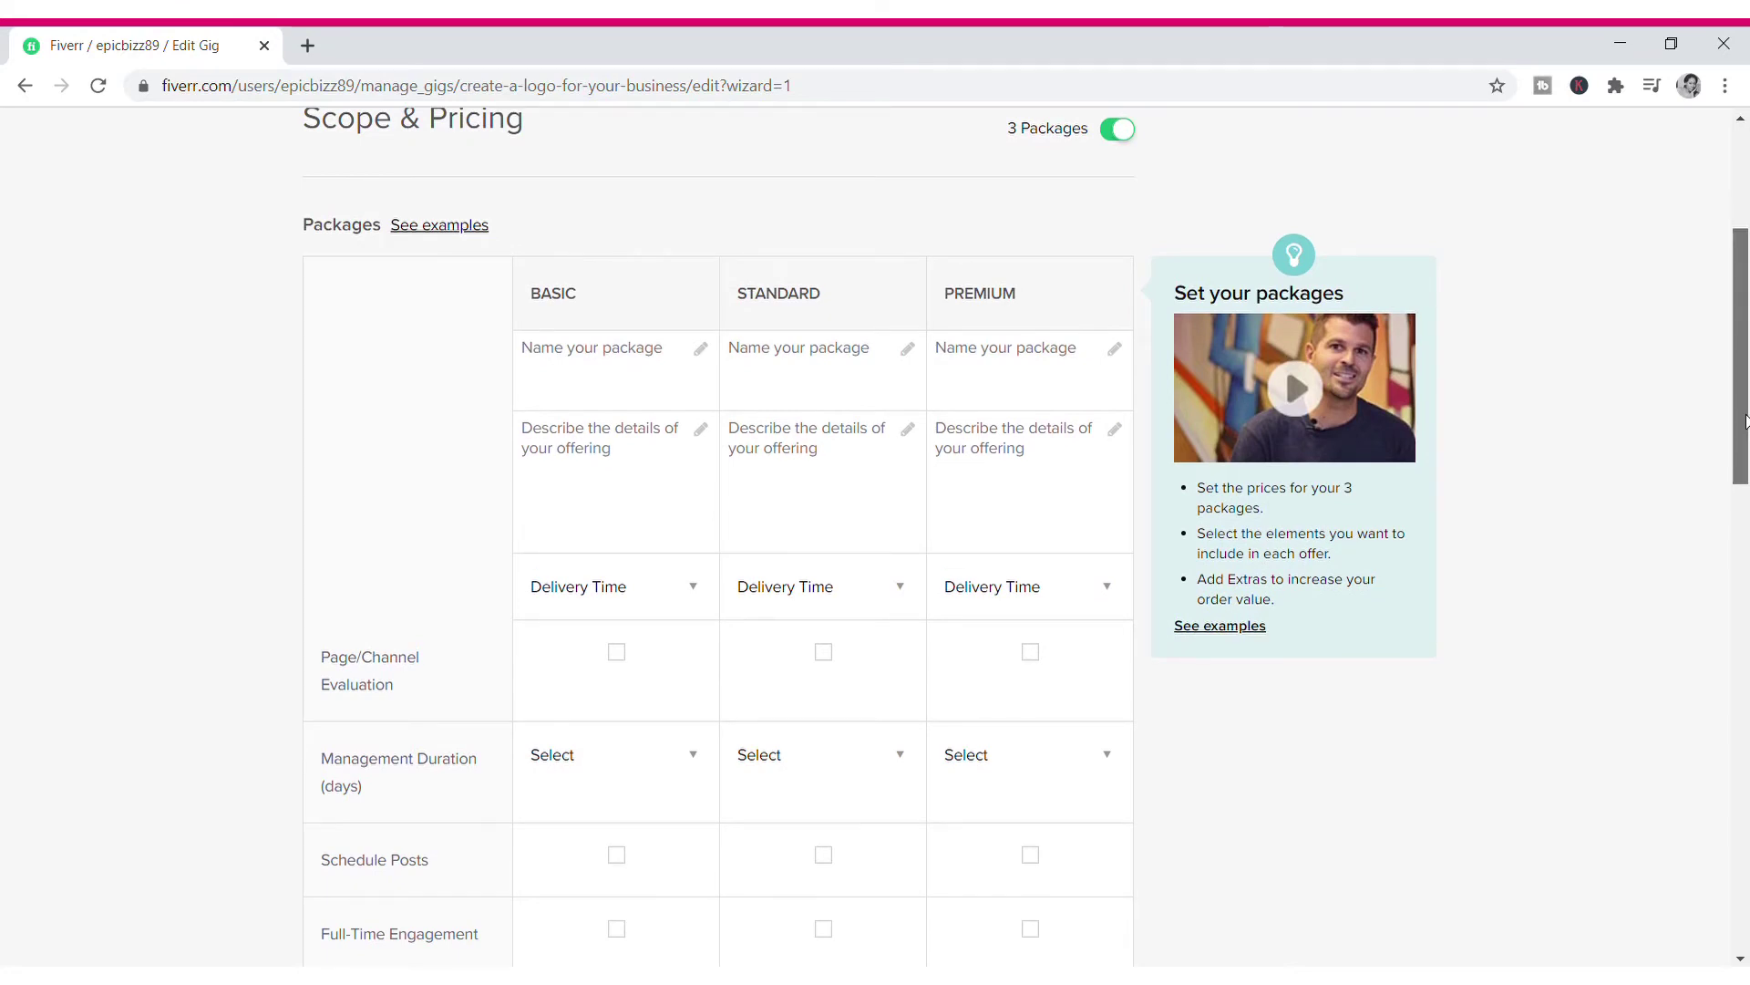
{"action": "left_click_drag", "start_coordinate": [1748, 421], "coordinate": [1748, 456]}
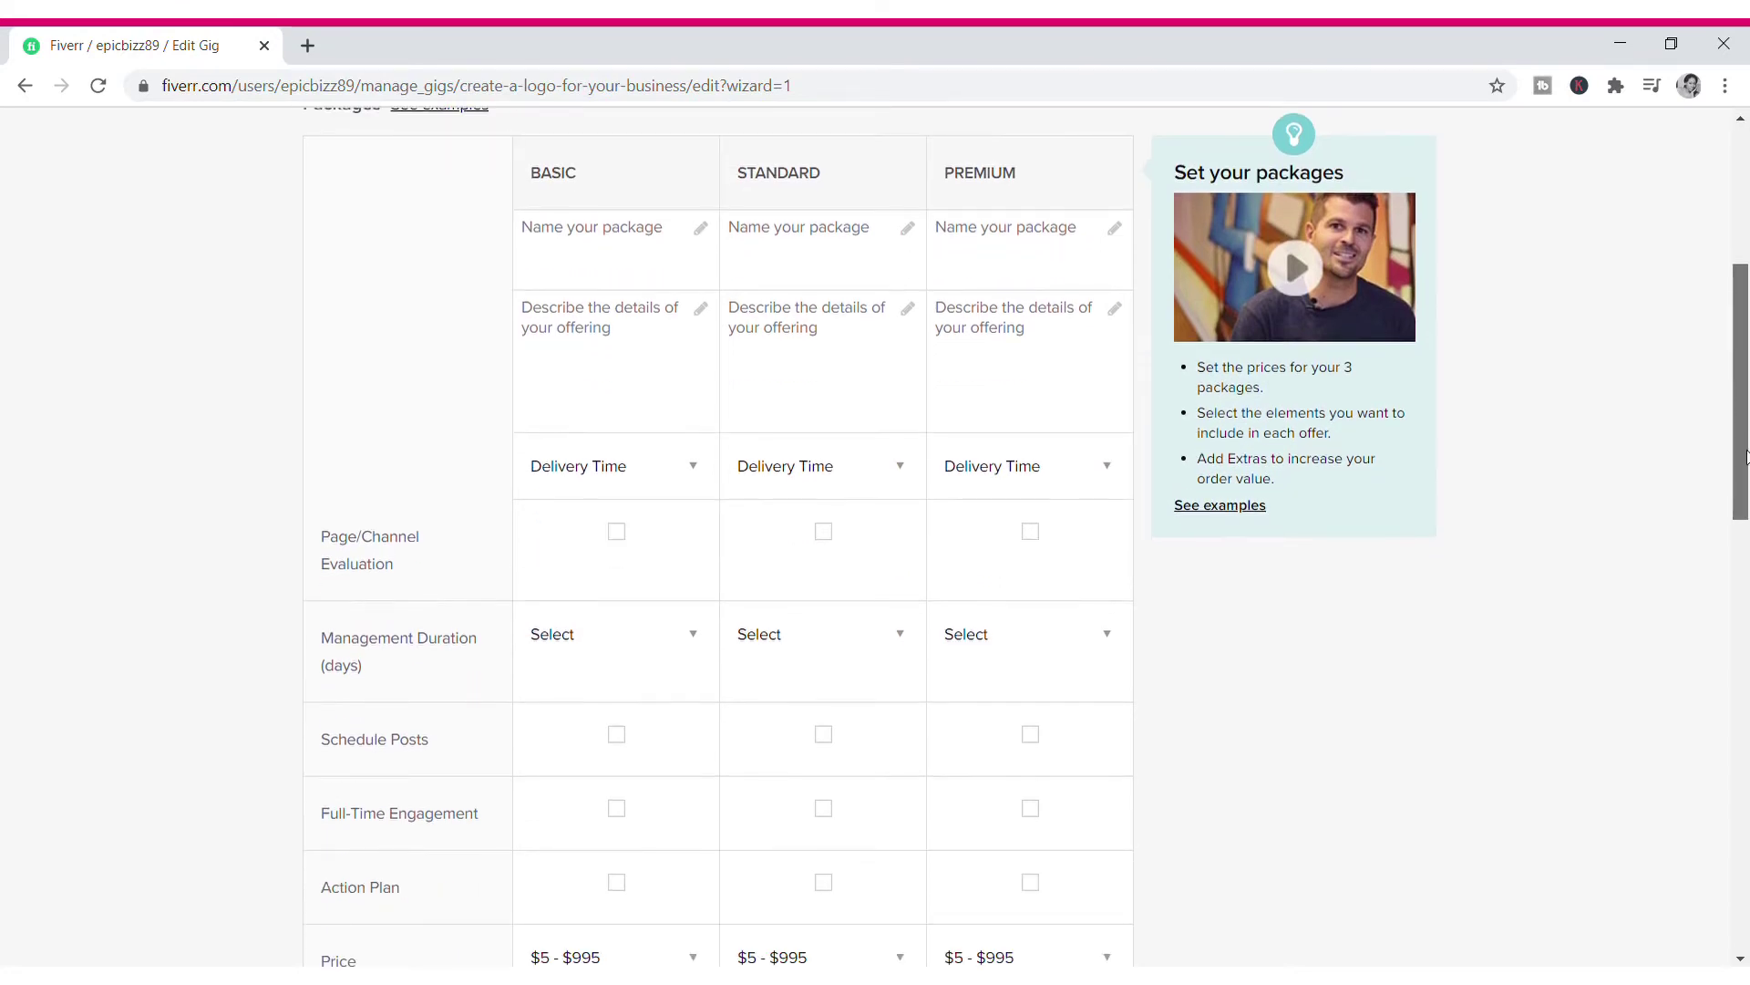
{"action": "left_click", "coordinate": [661, 233]}
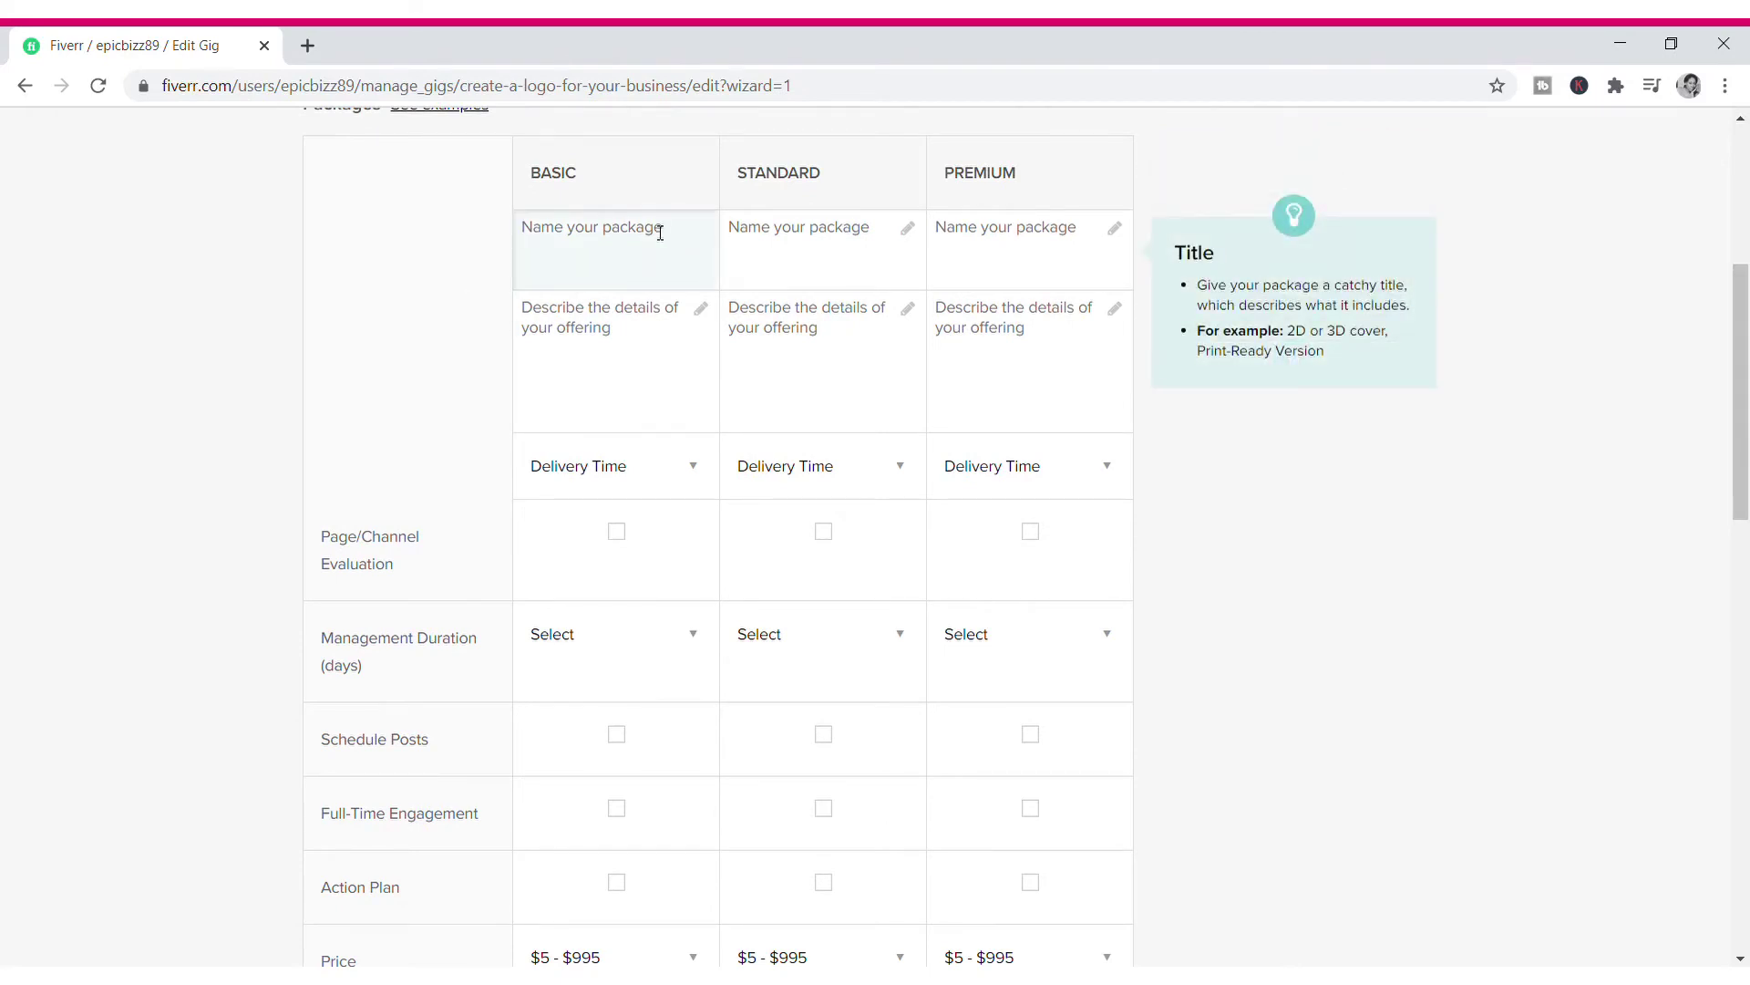
{"action": "type", "text": "Basic"}
{"action": "left_click", "coordinate": [764, 233]}
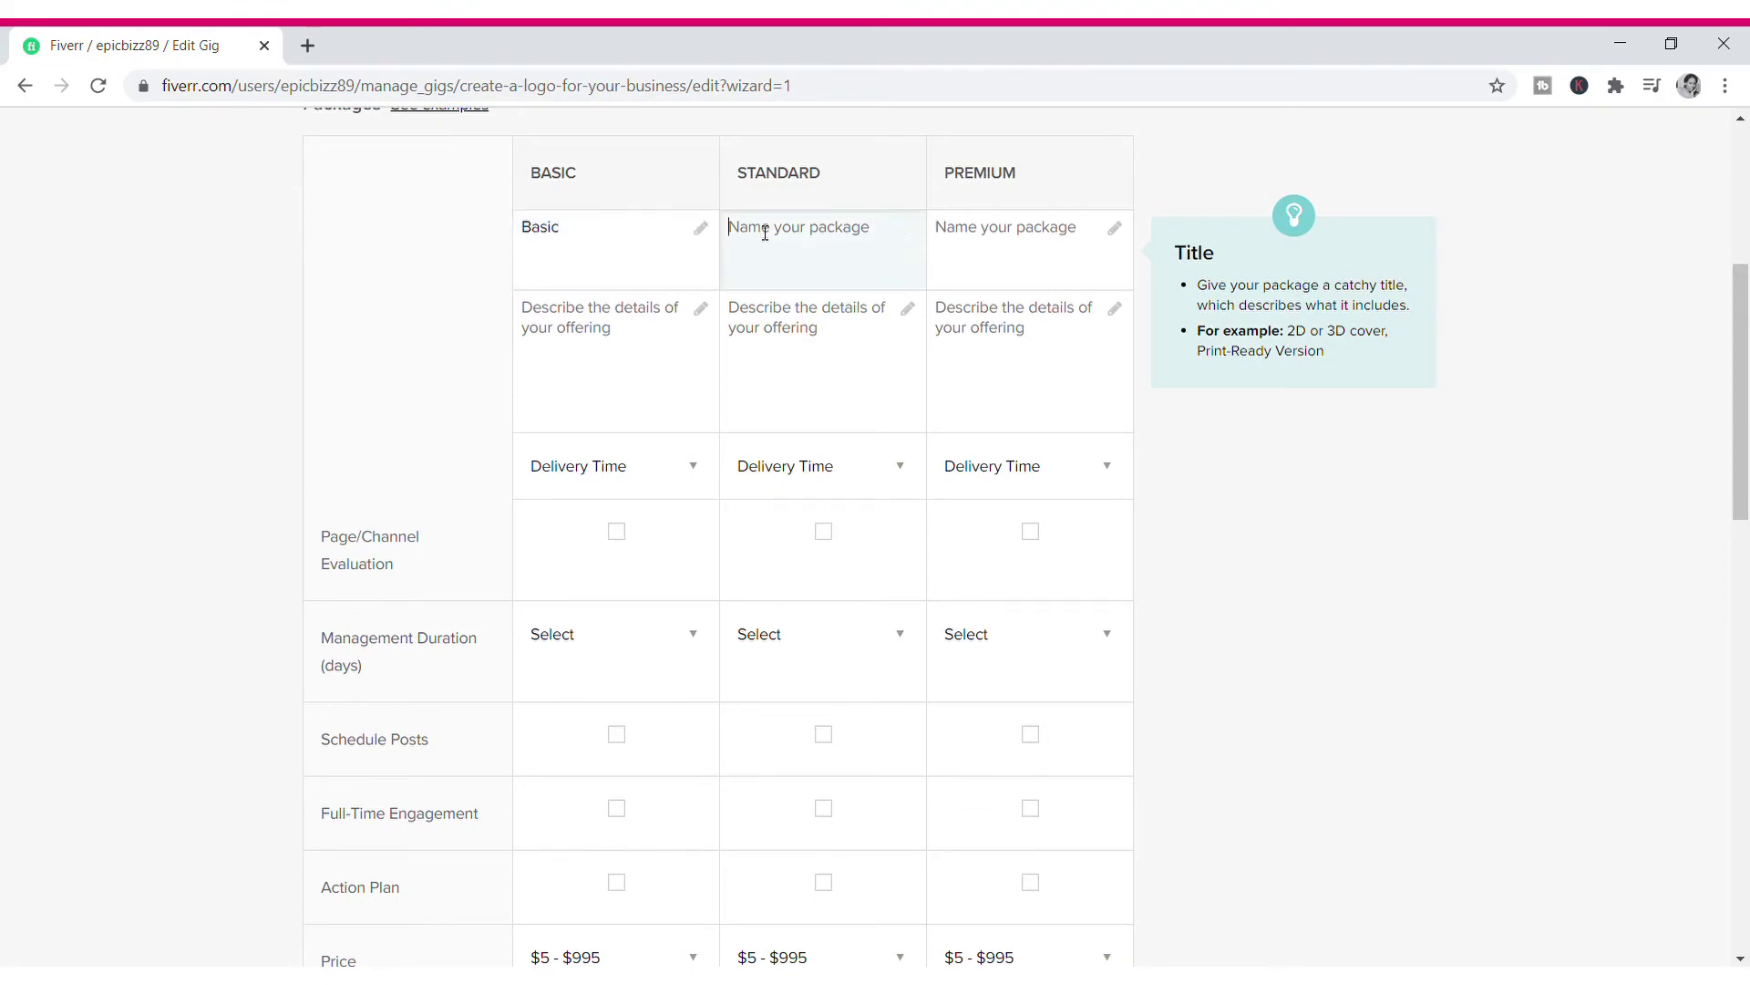
{"action": "type", "text": "Standard"}
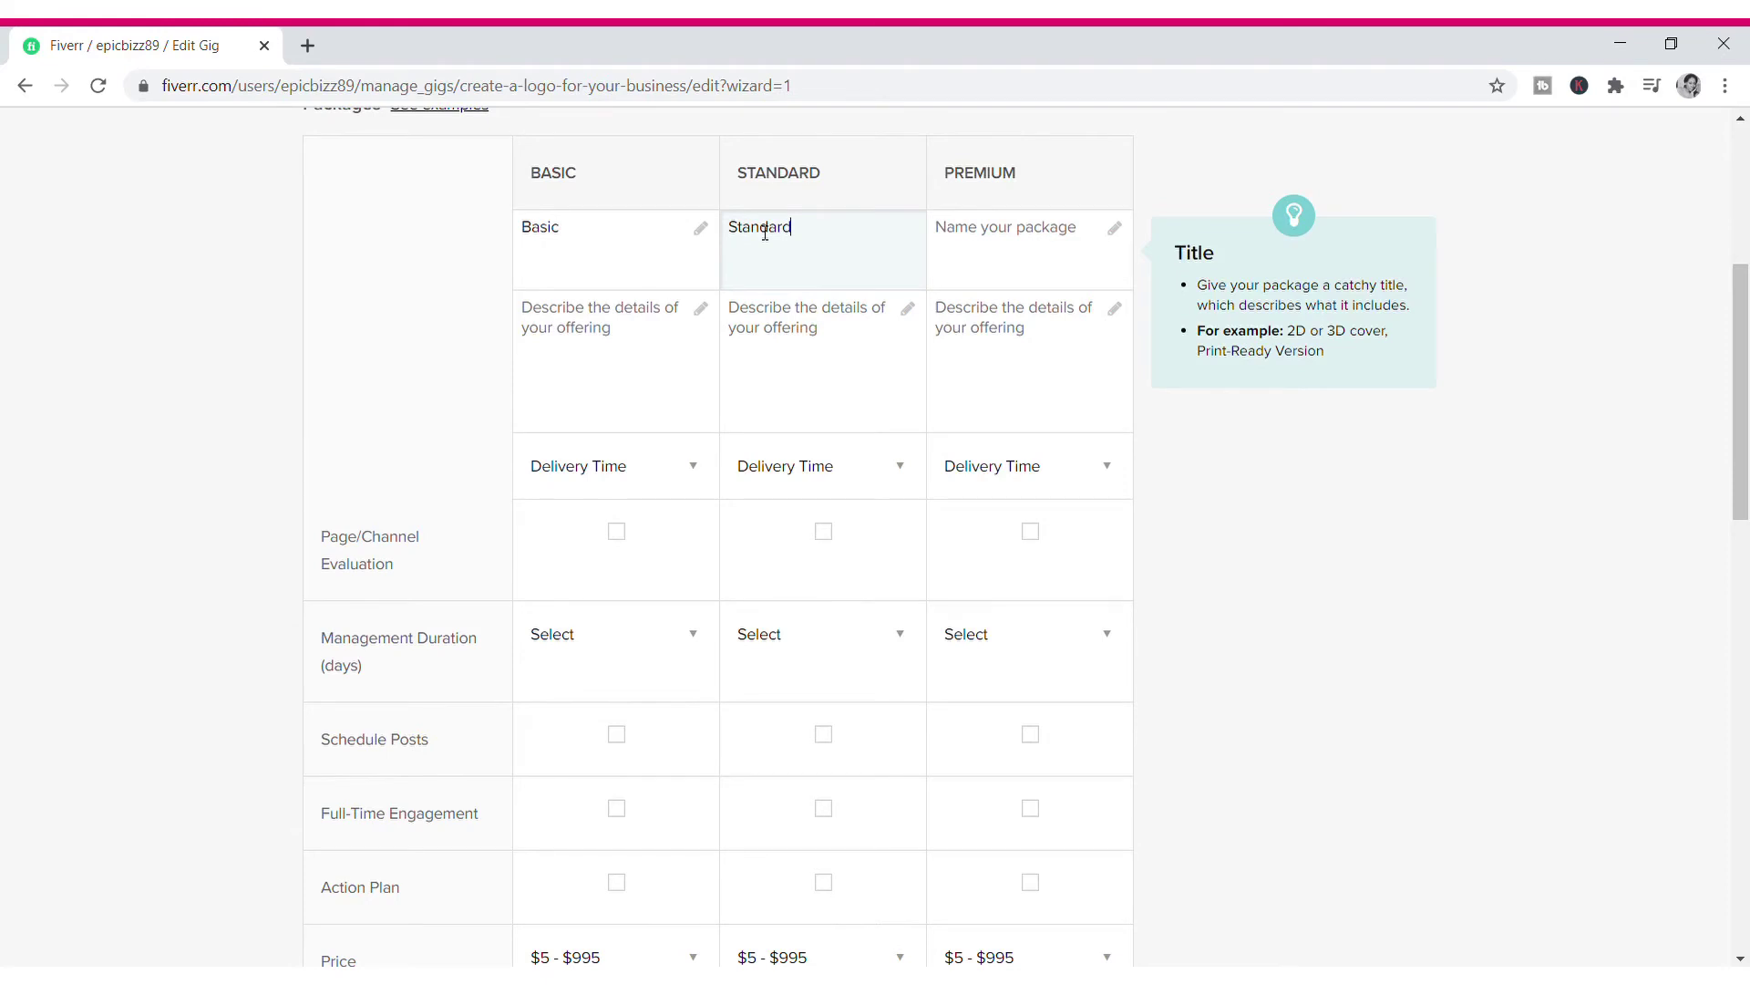
{"action": "left_click", "coordinate": [995, 258]}
{"action": "type", "text": "Premium"}
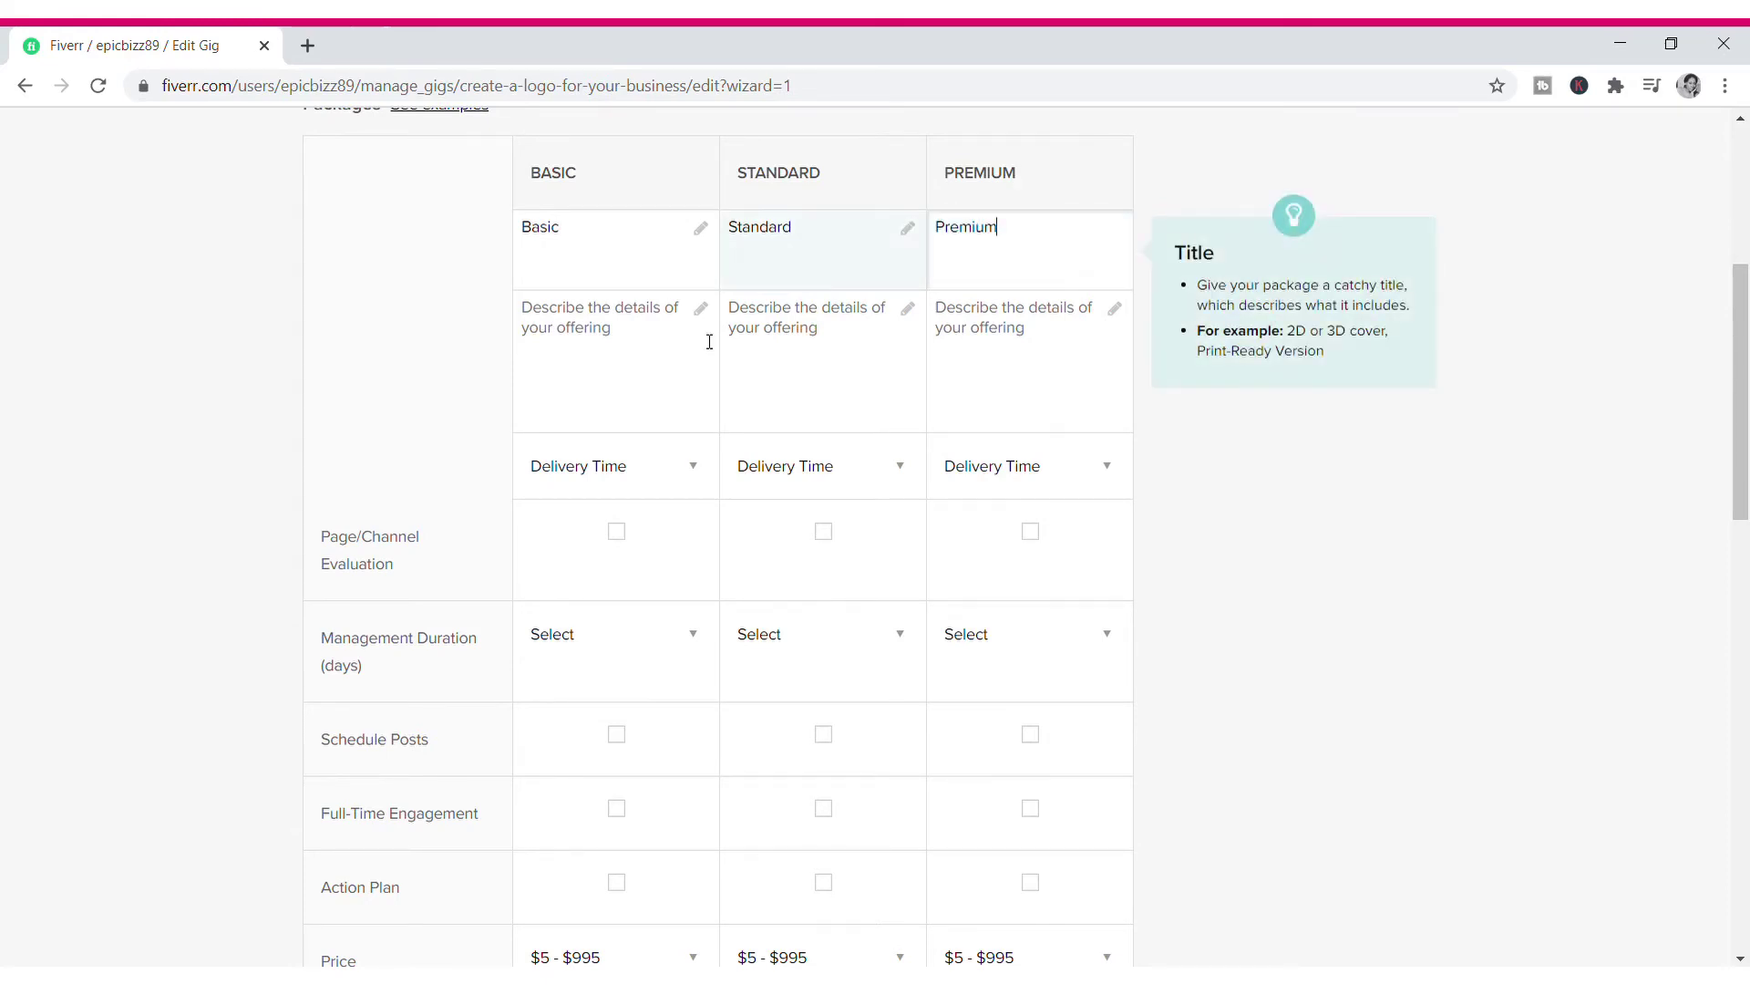
Step: Describe the Basic package as "Post once a day" and Standard as "Post three times a day", and start the Premium description with "Post"
{"action": "left_click", "coordinate": [595, 380]}
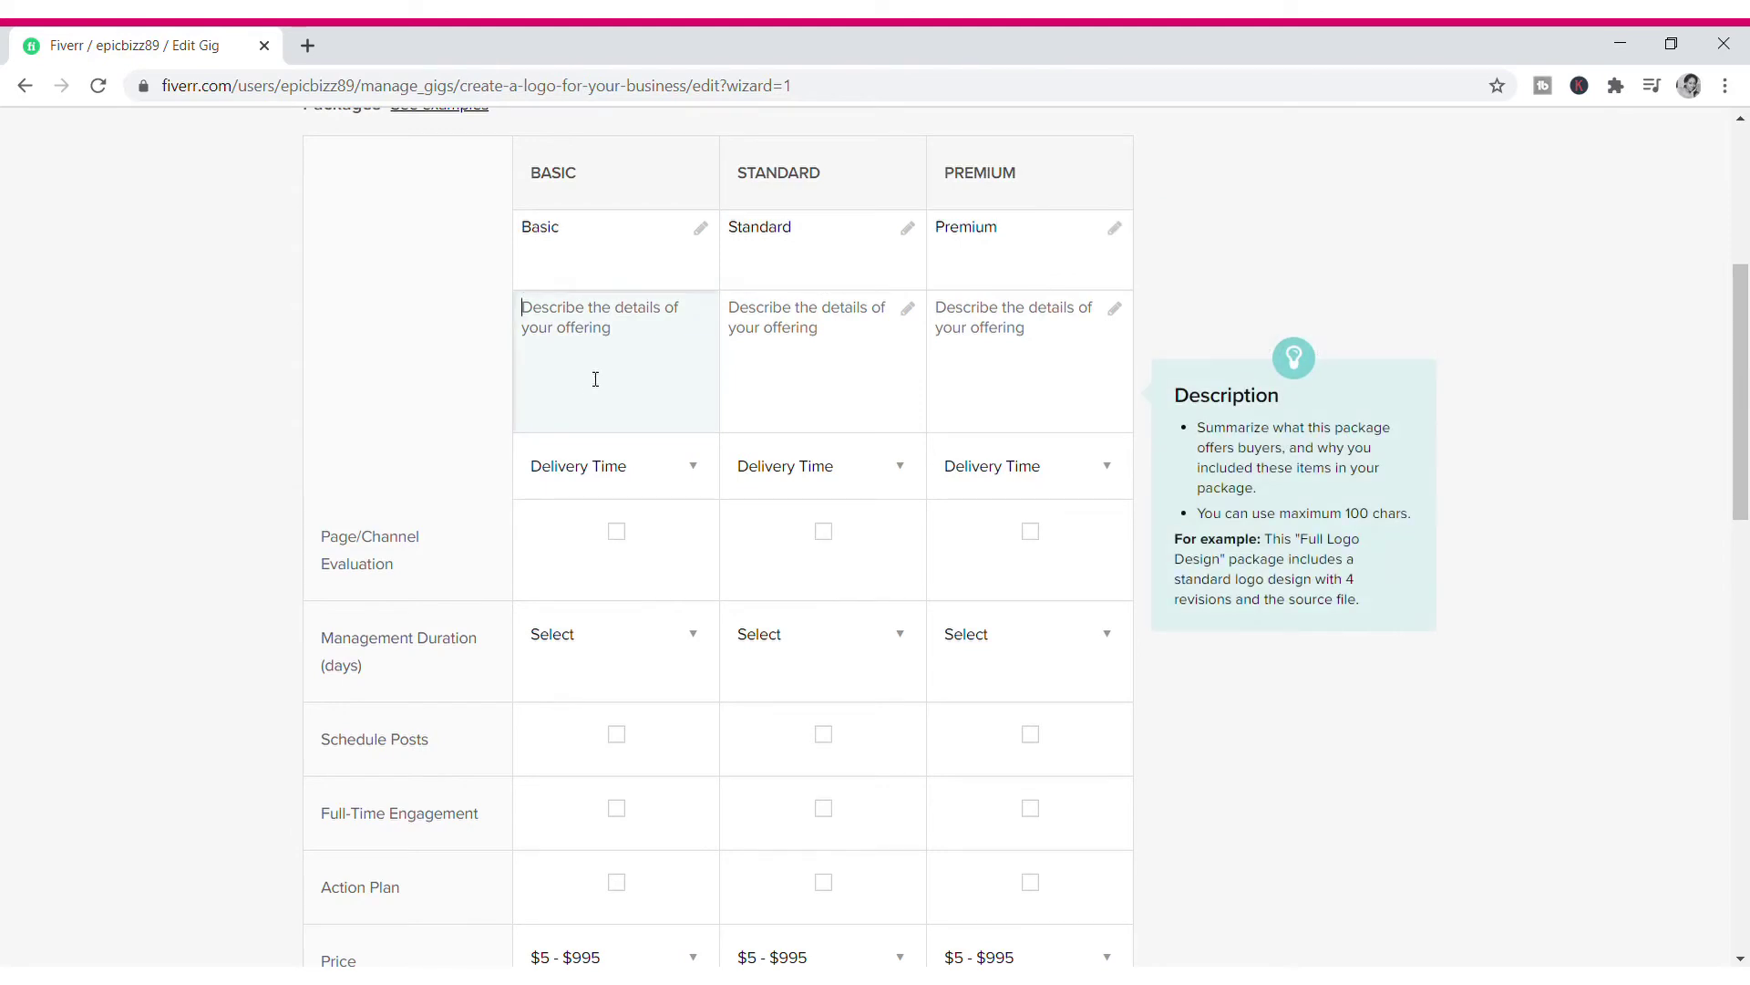
{"action": "type", "text": "Post once a day"}
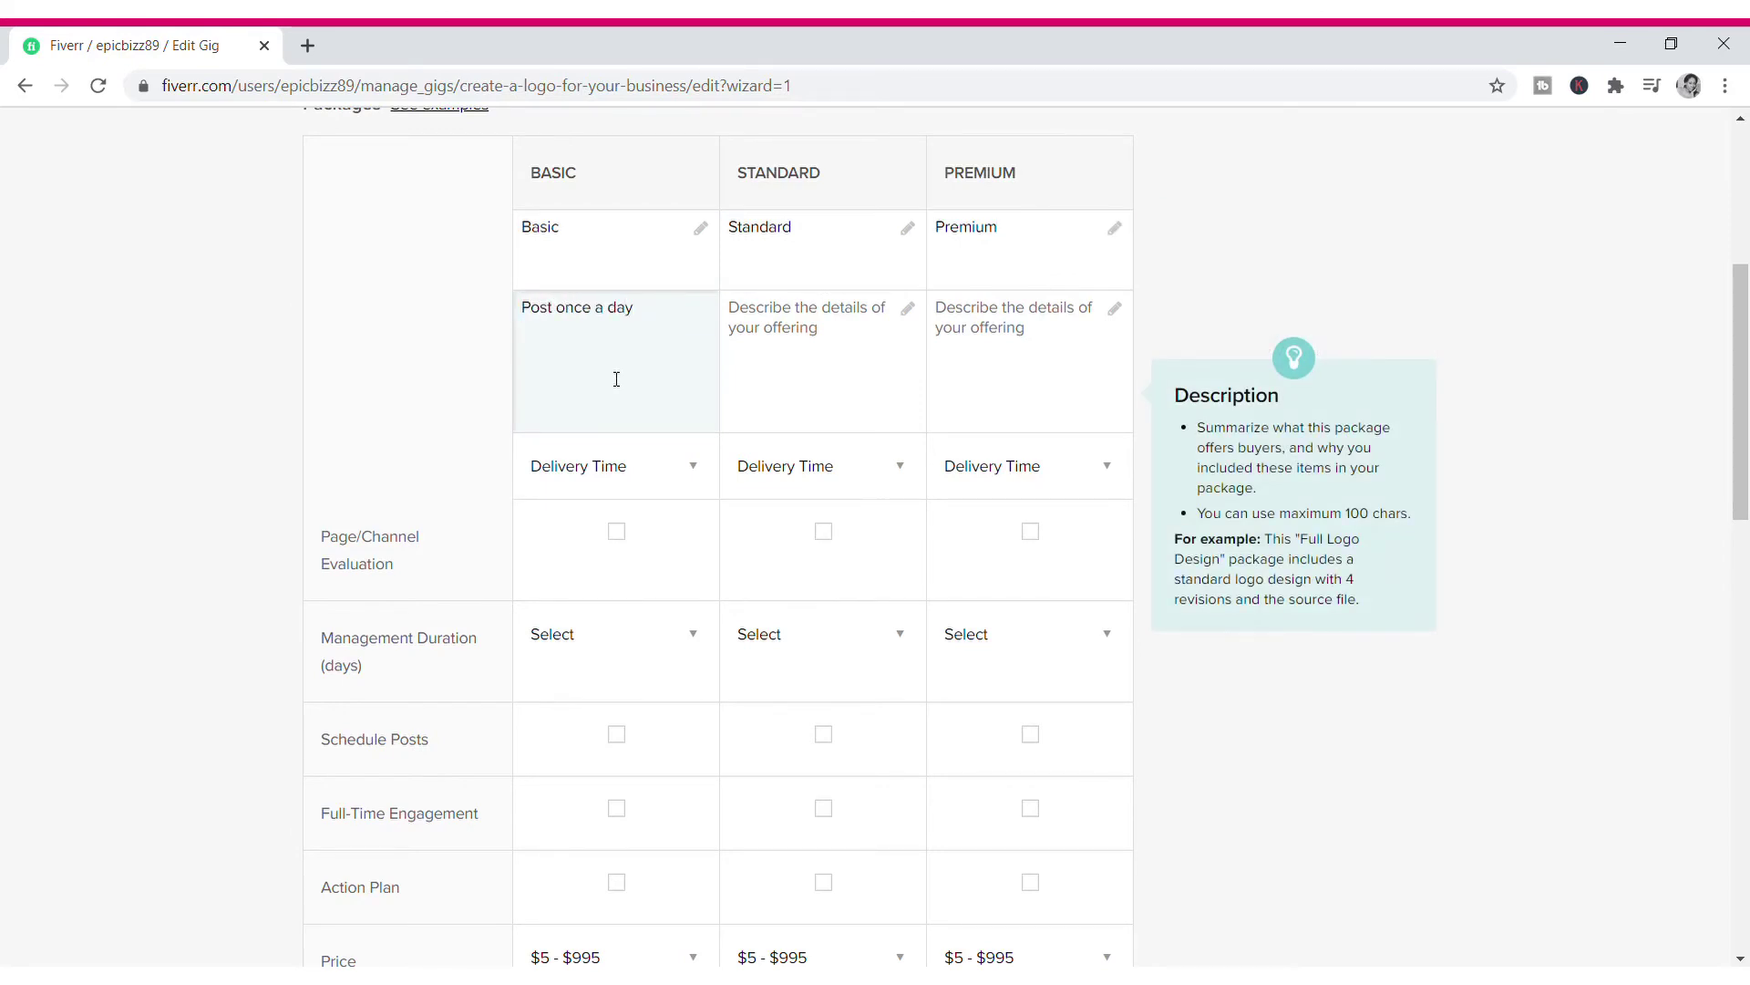
{"action": "left_click", "coordinate": [866, 367]}
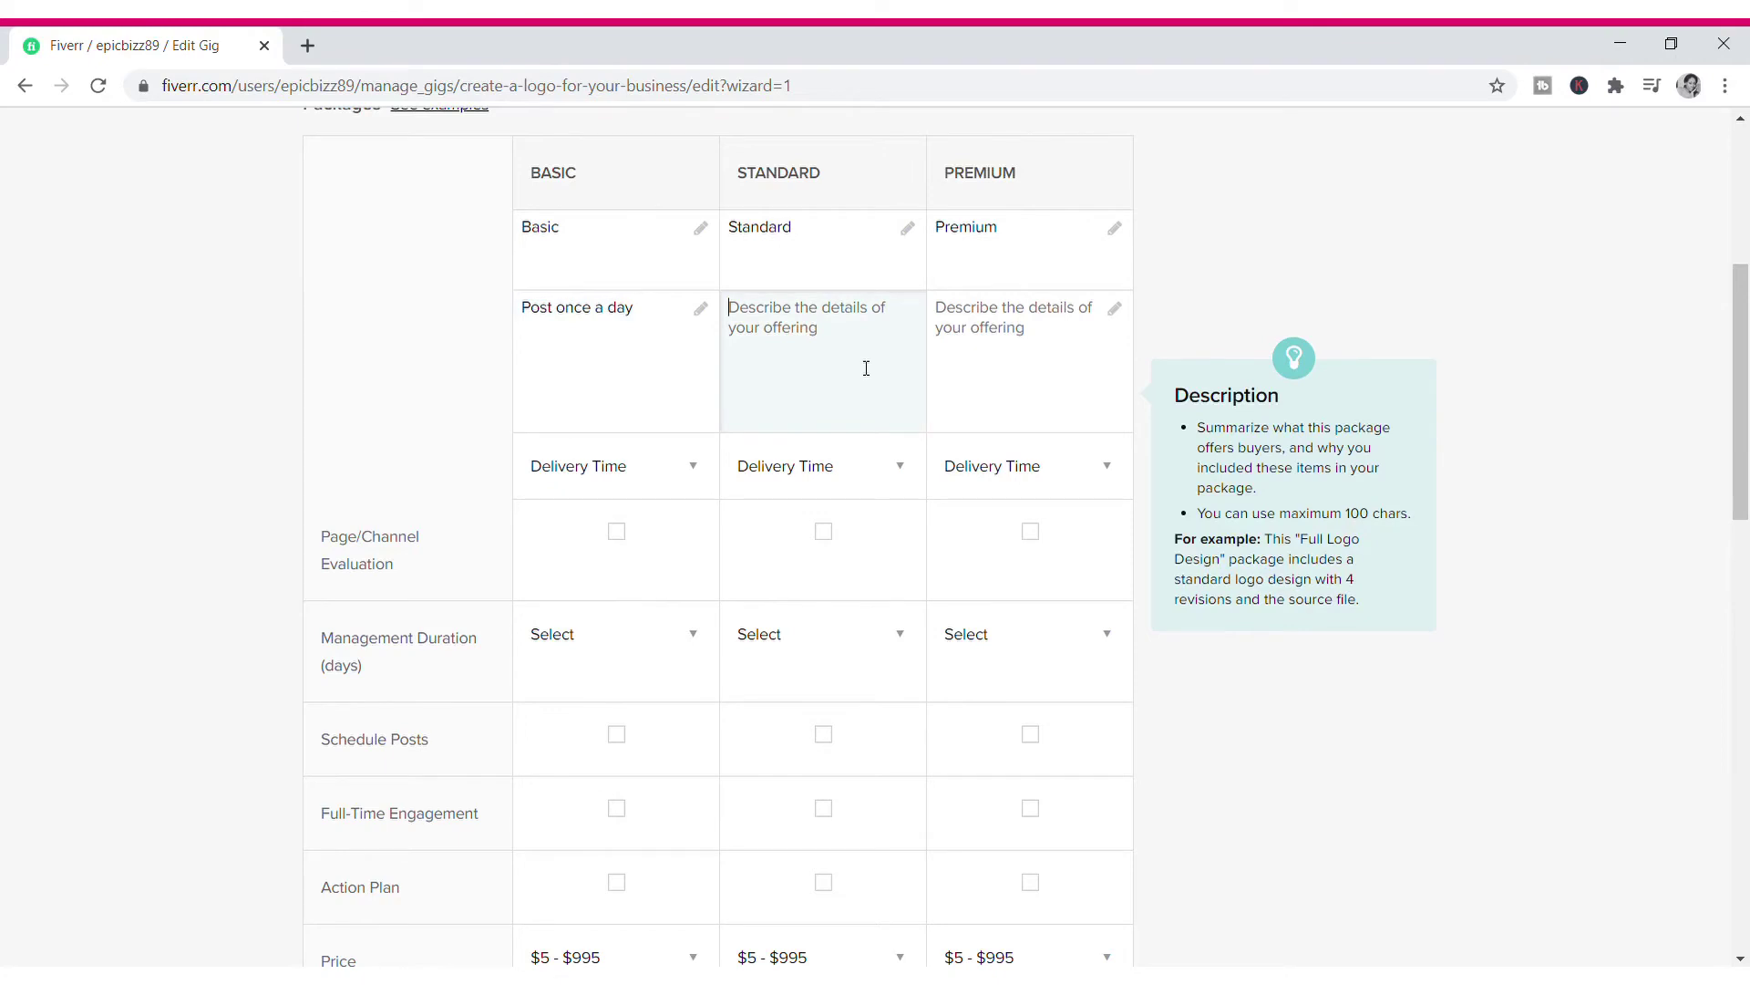
{"action": "type", "text": "Post t"}
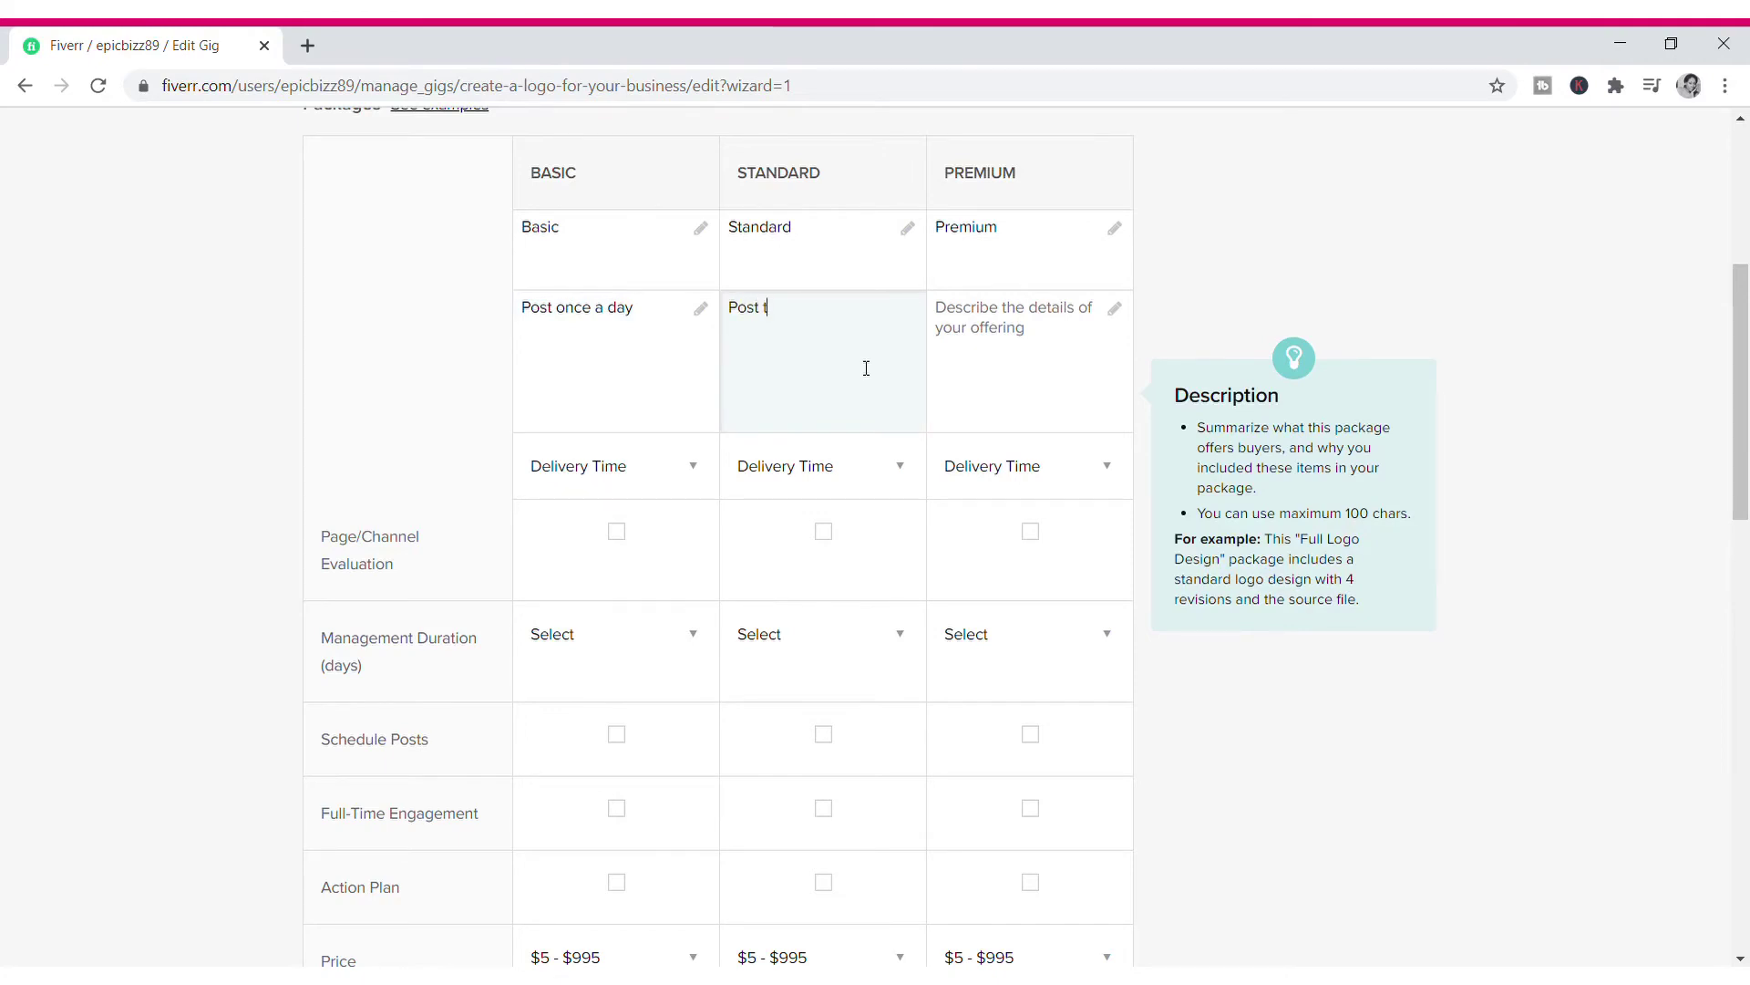
{"action": "type", "text": "hree times a"}
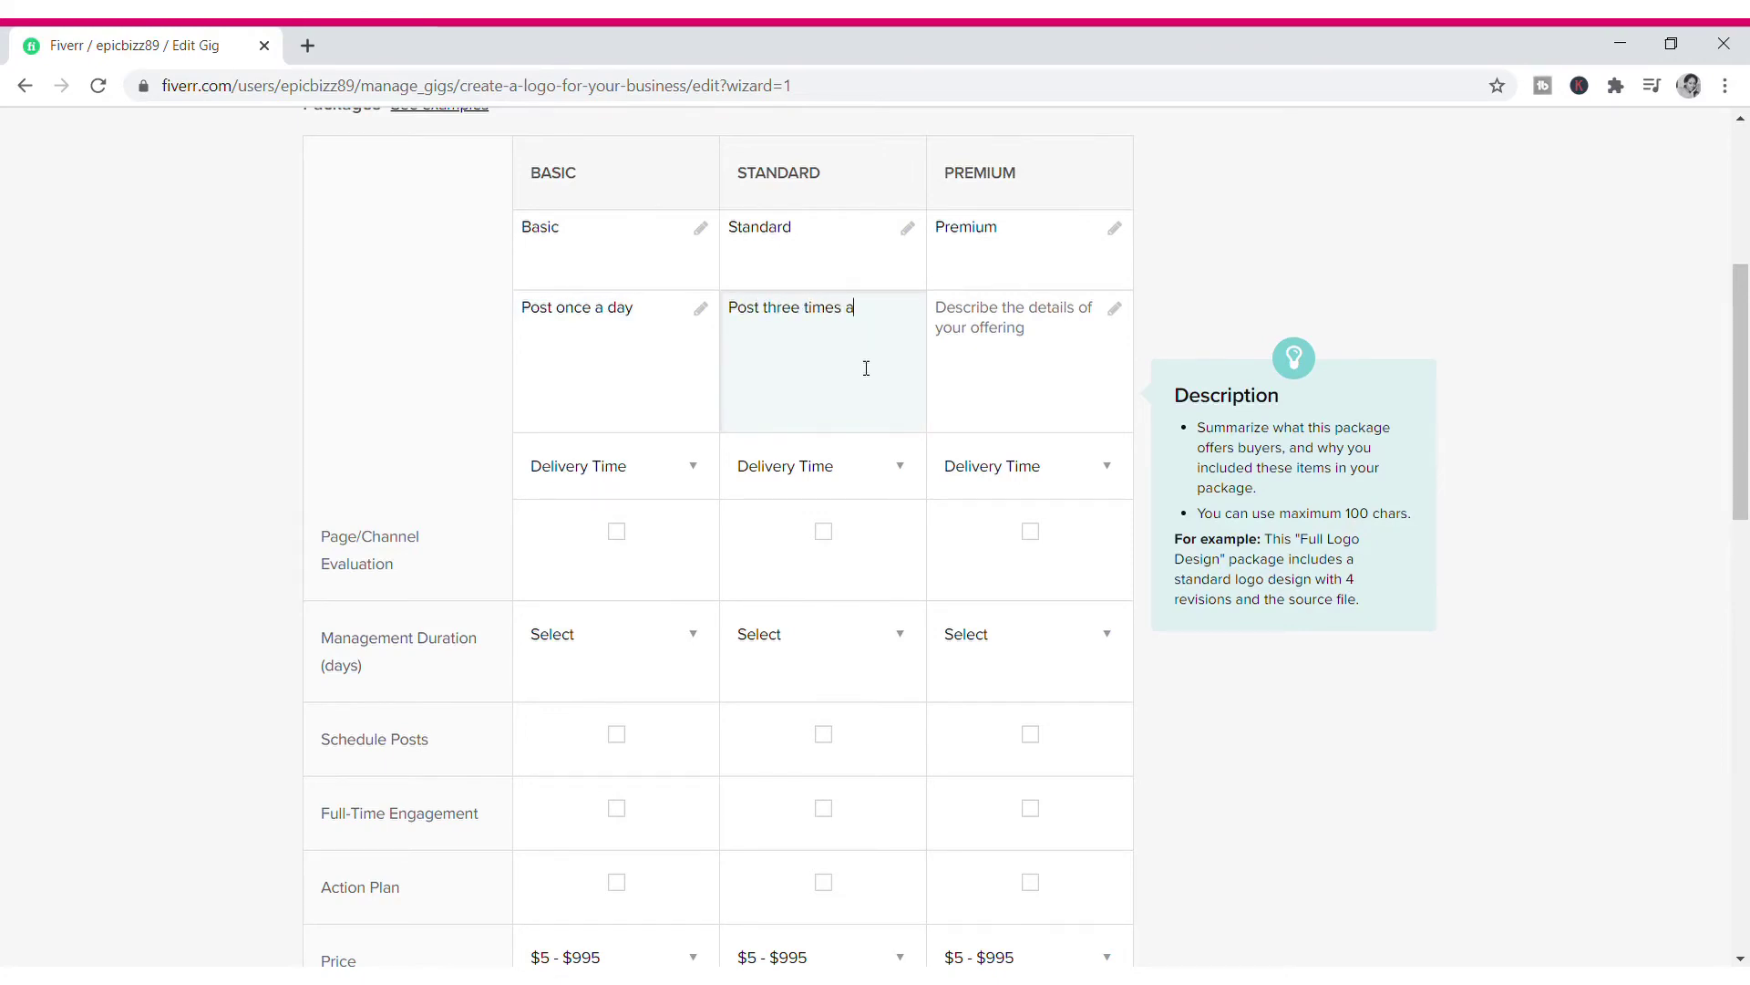
{"action": "type", "text": " day"}
{"action": "left_click", "coordinate": [1047, 369]}
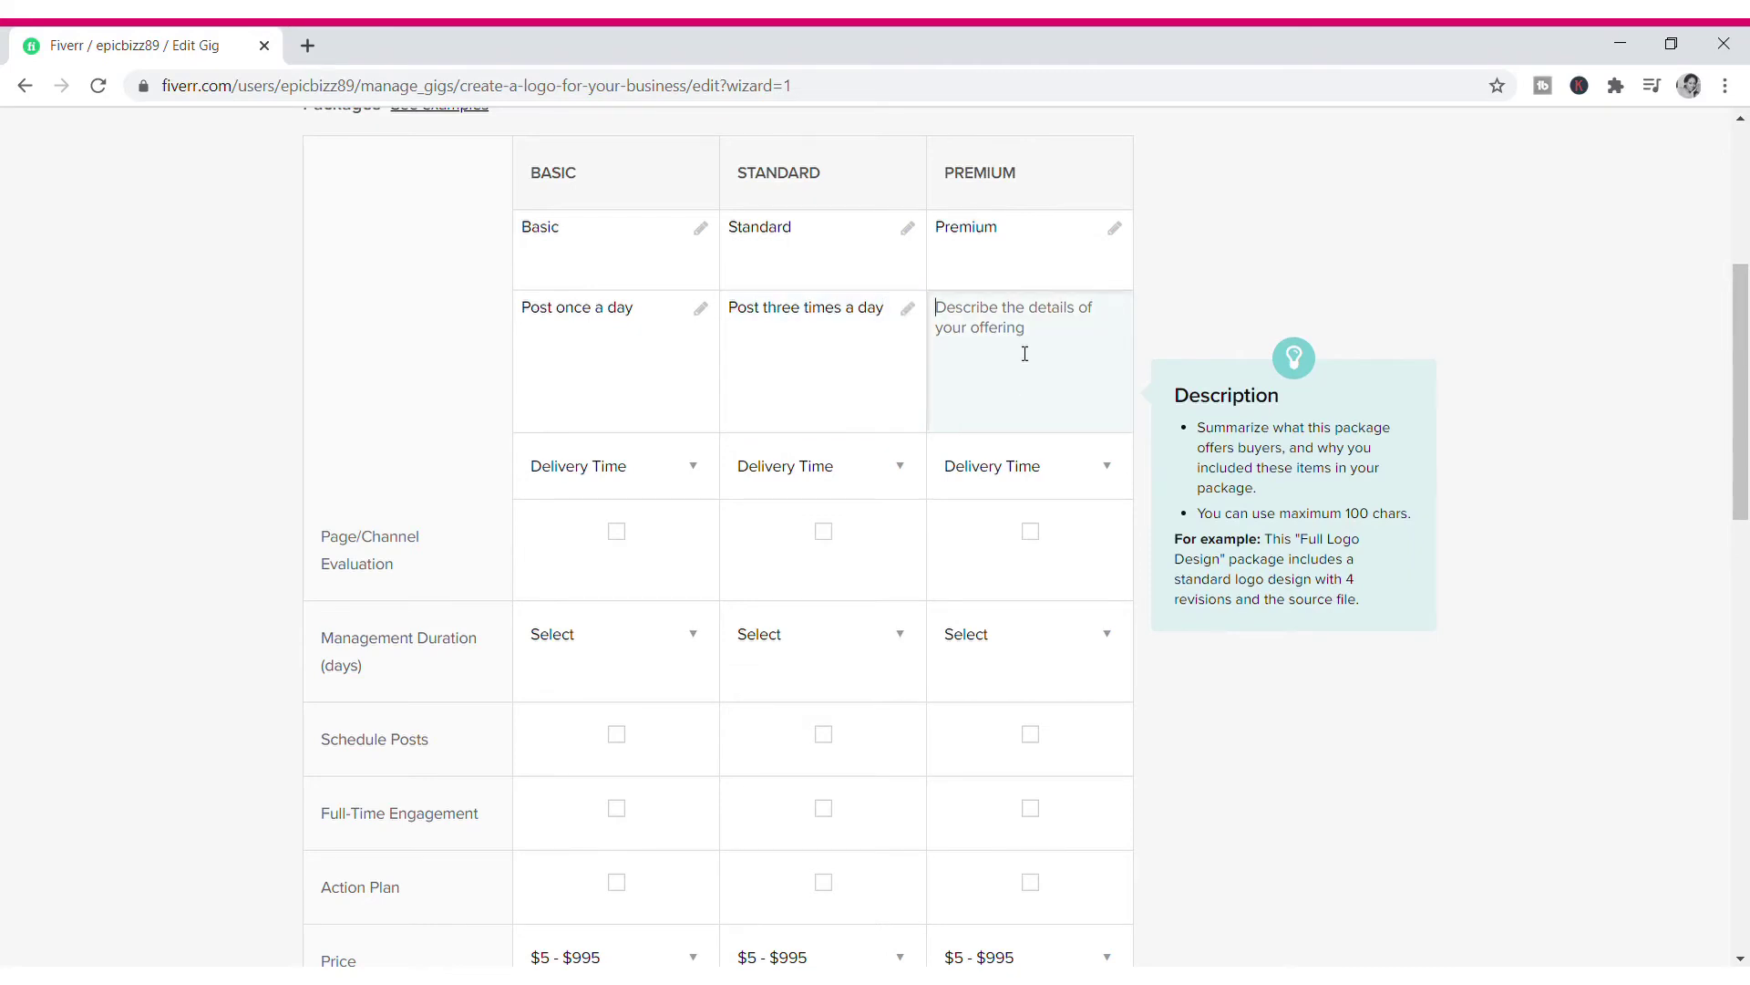
{"action": "type", "text": "Post dails"}
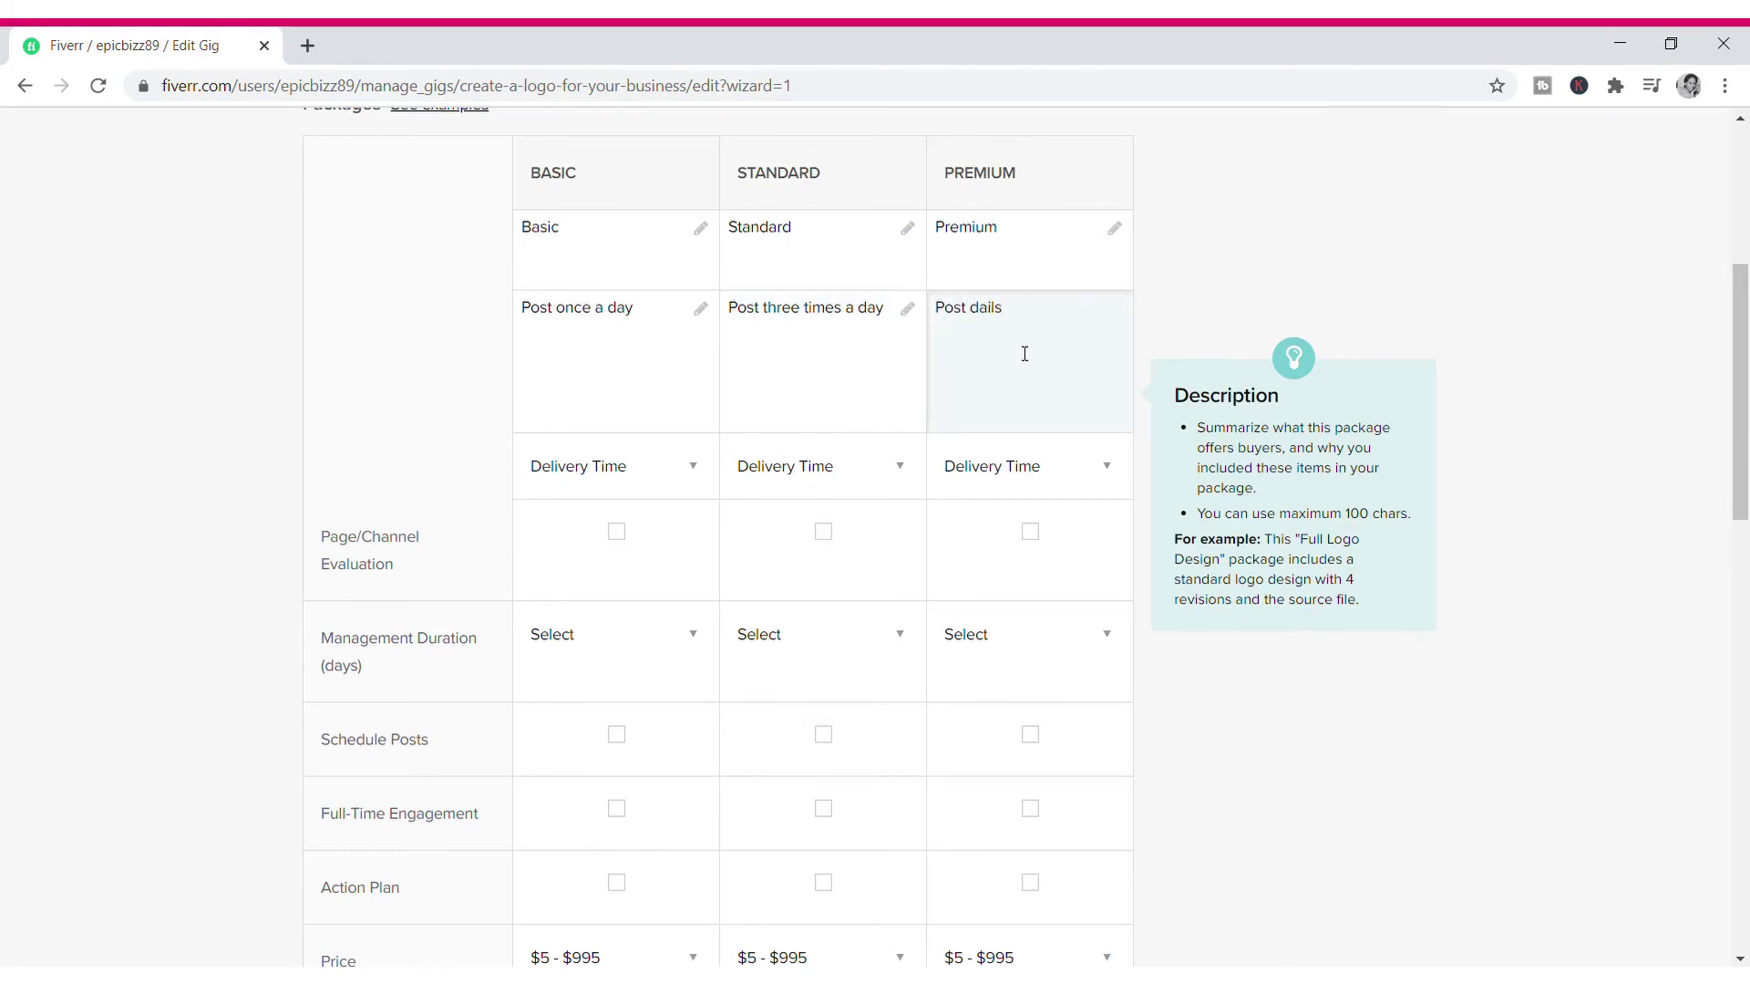
Step: Revise the package descriptions to "Post once a week" for Basic, "Post three times a week" for Standard and "Post daily" for Premium
{"action": "left_click", "coordinate": [866, 309]}
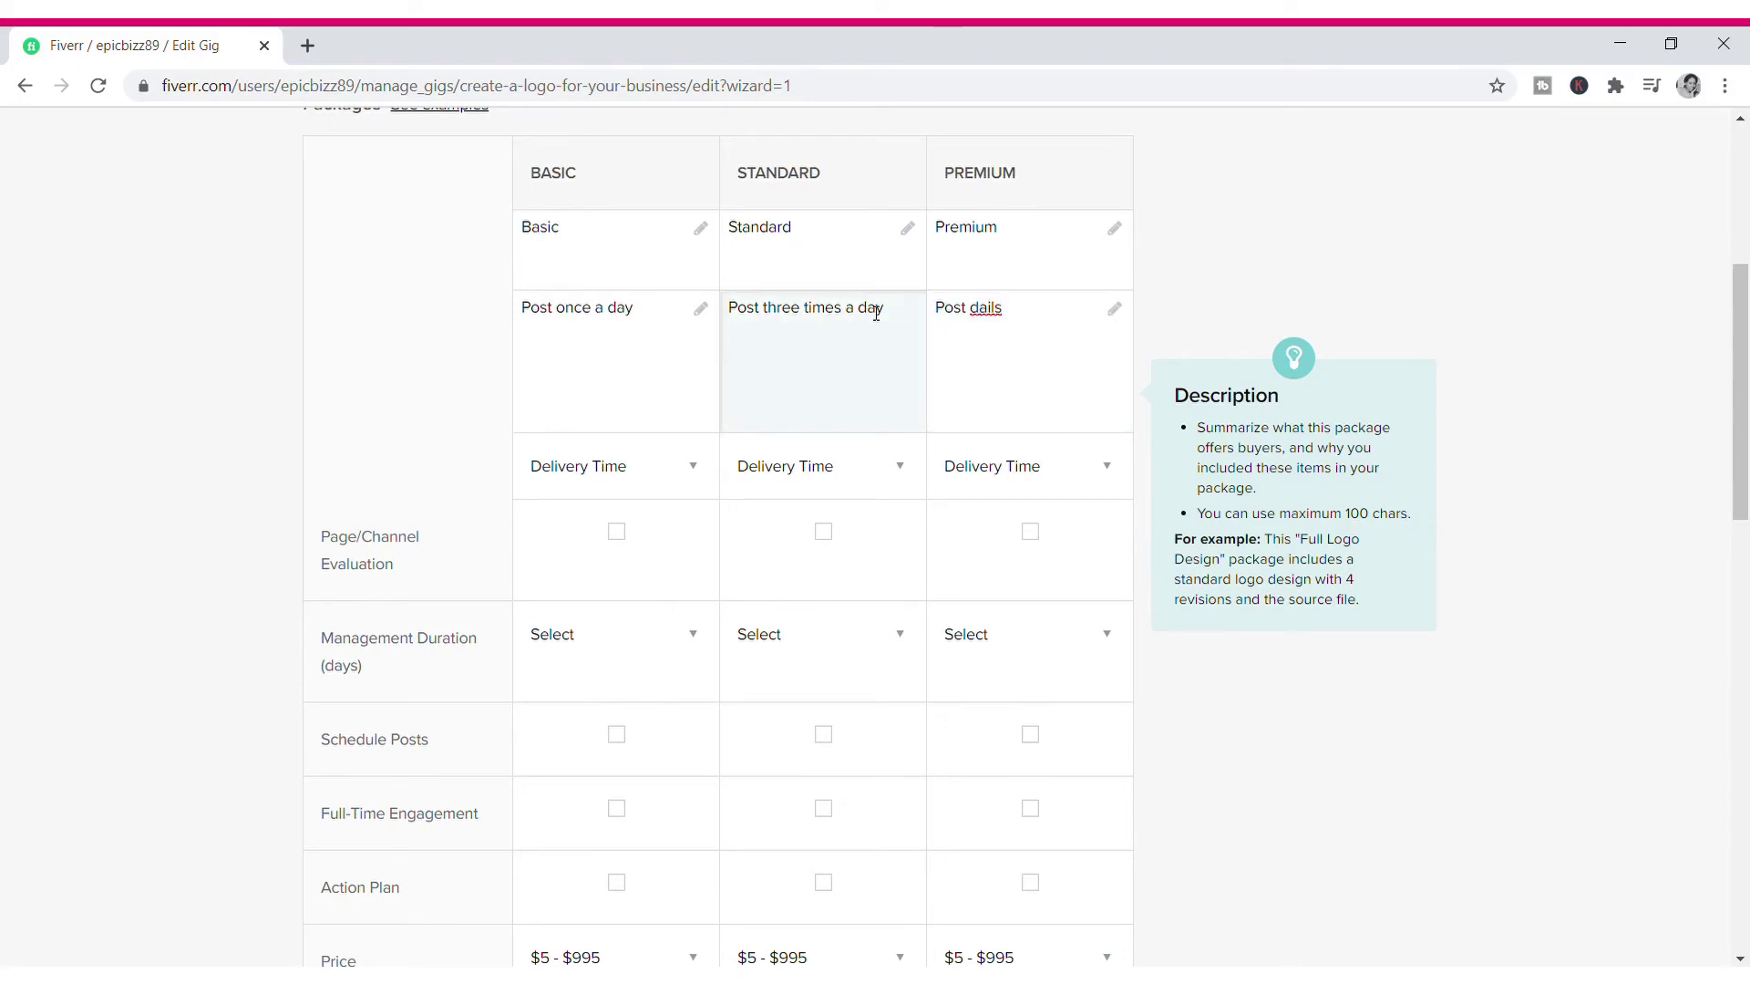
{"action": "key", "text": "BackSpace"}
{"action": "key", "text": "BackSpace"}
{"action": "key", "text": "BackSpace"}
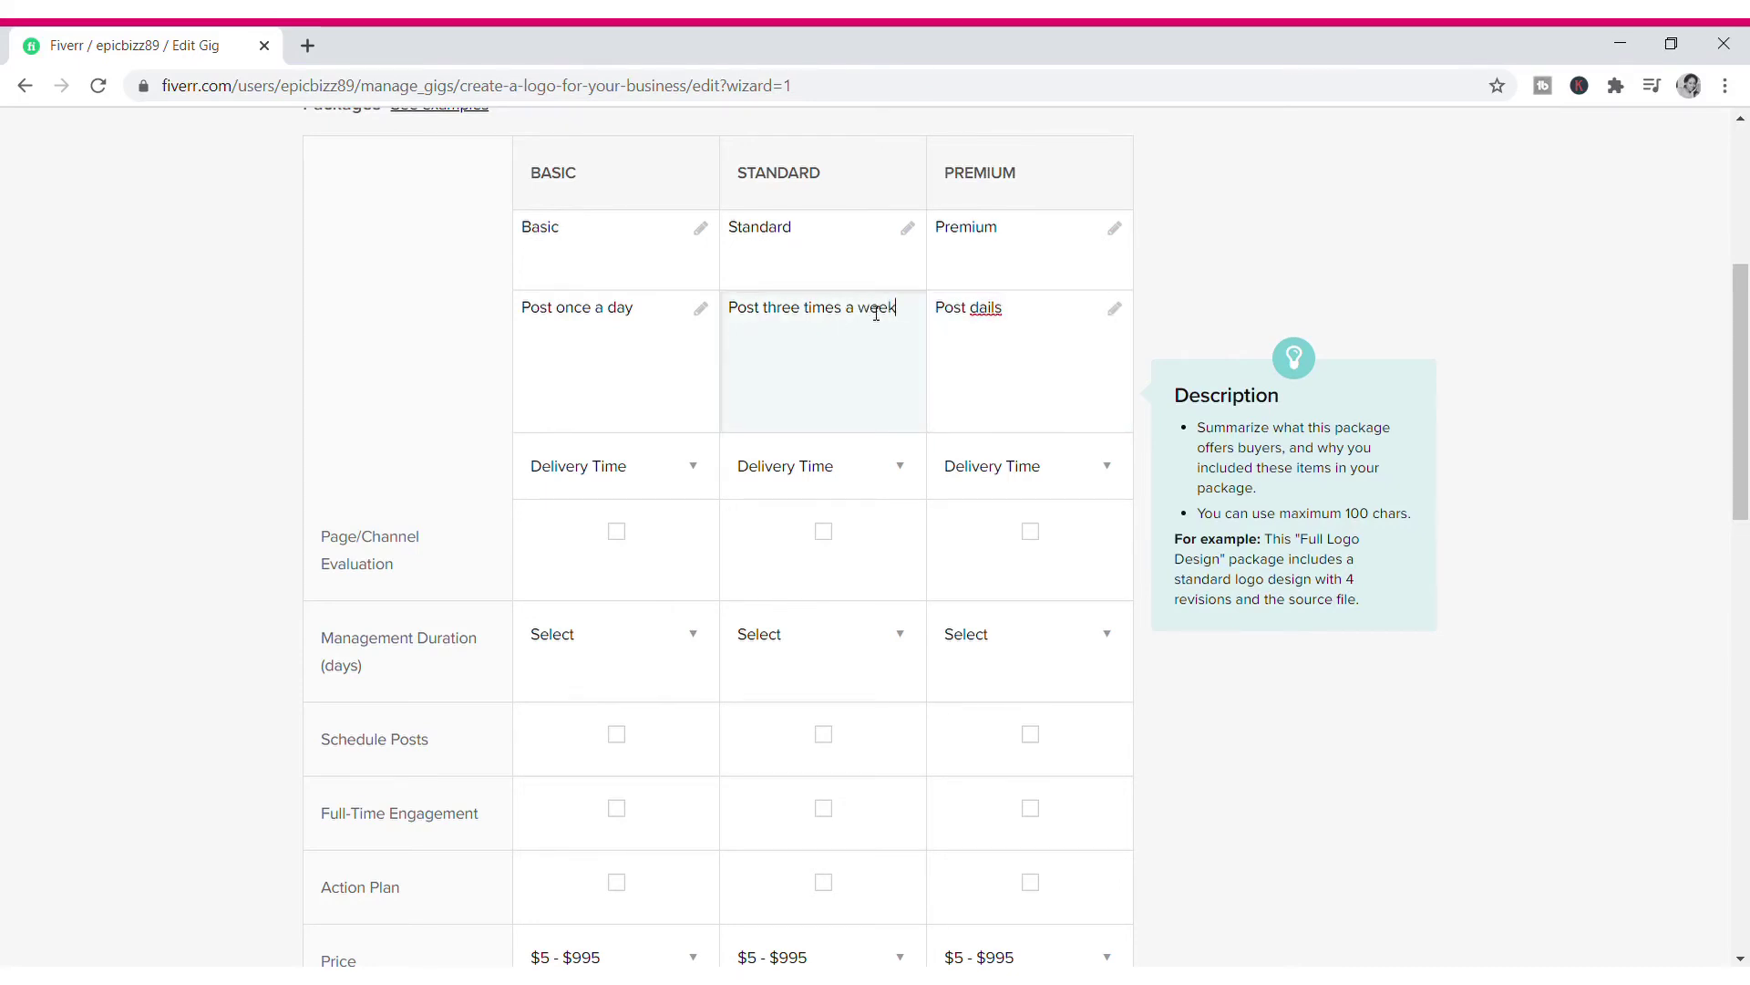
{"action": "left_click", "coordinate": [590, 328]}
{"action": "left_click", "coordinate": [612, 308]}
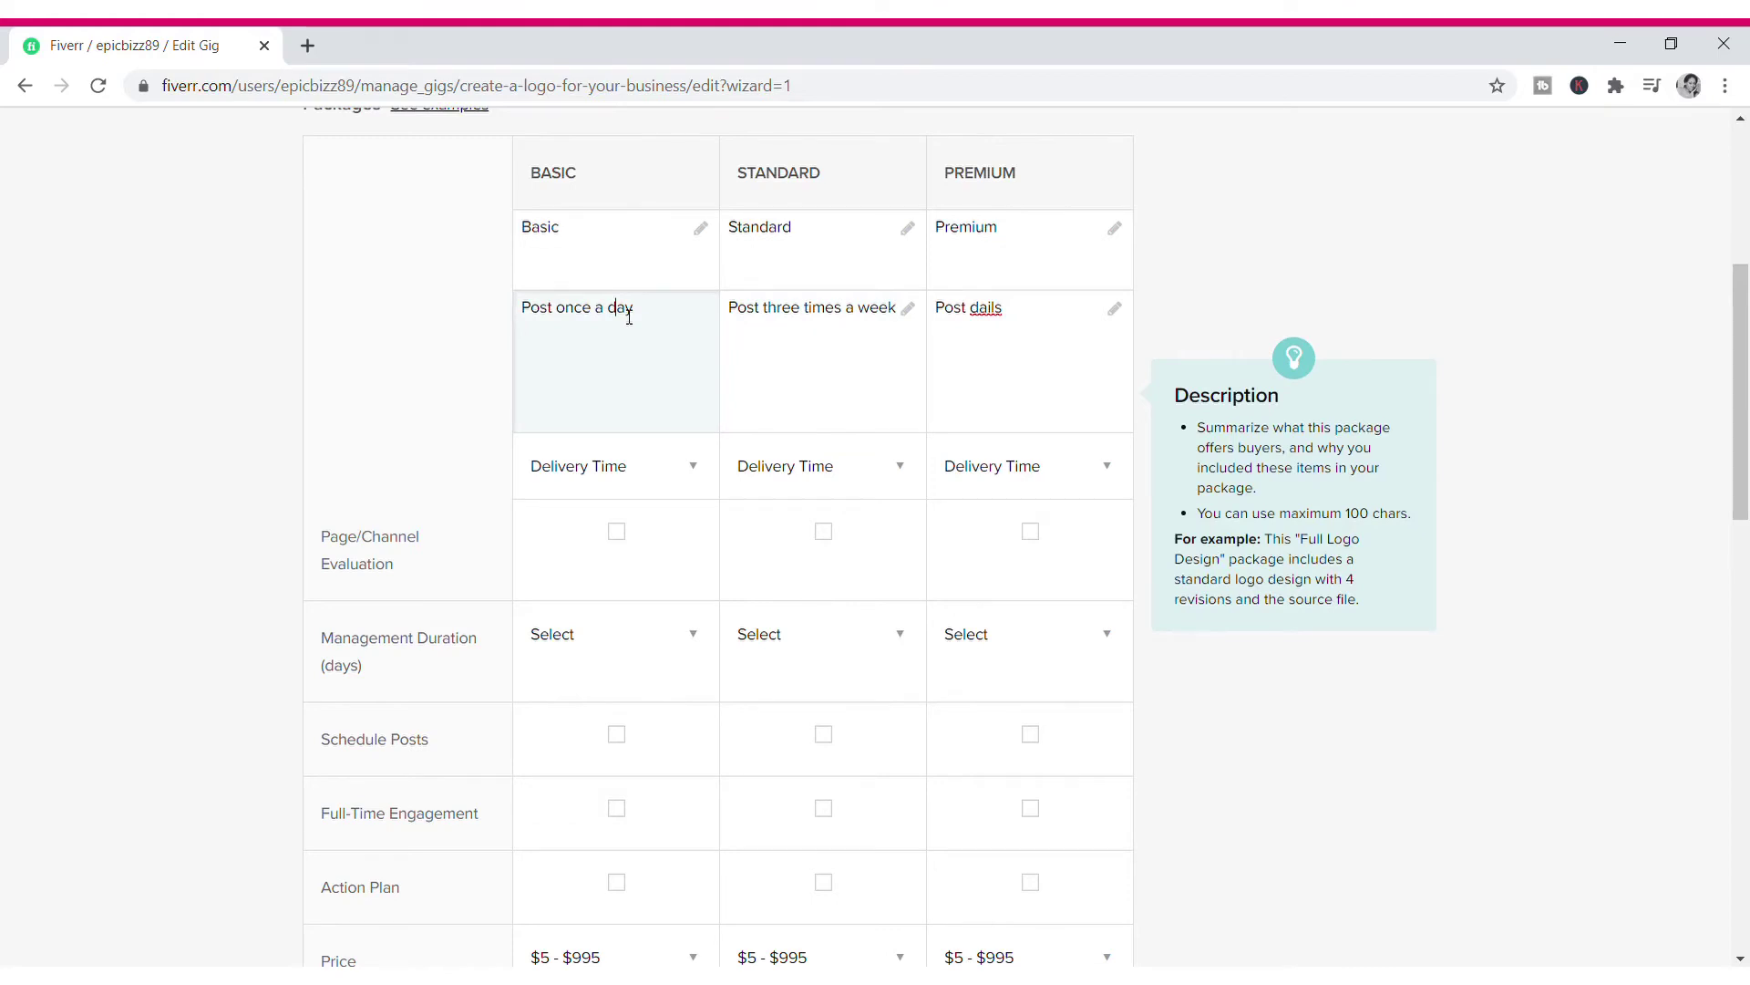
{"action": "type", "text": "week"}
{"action": "left_click", "coordinate": [997, 320]}
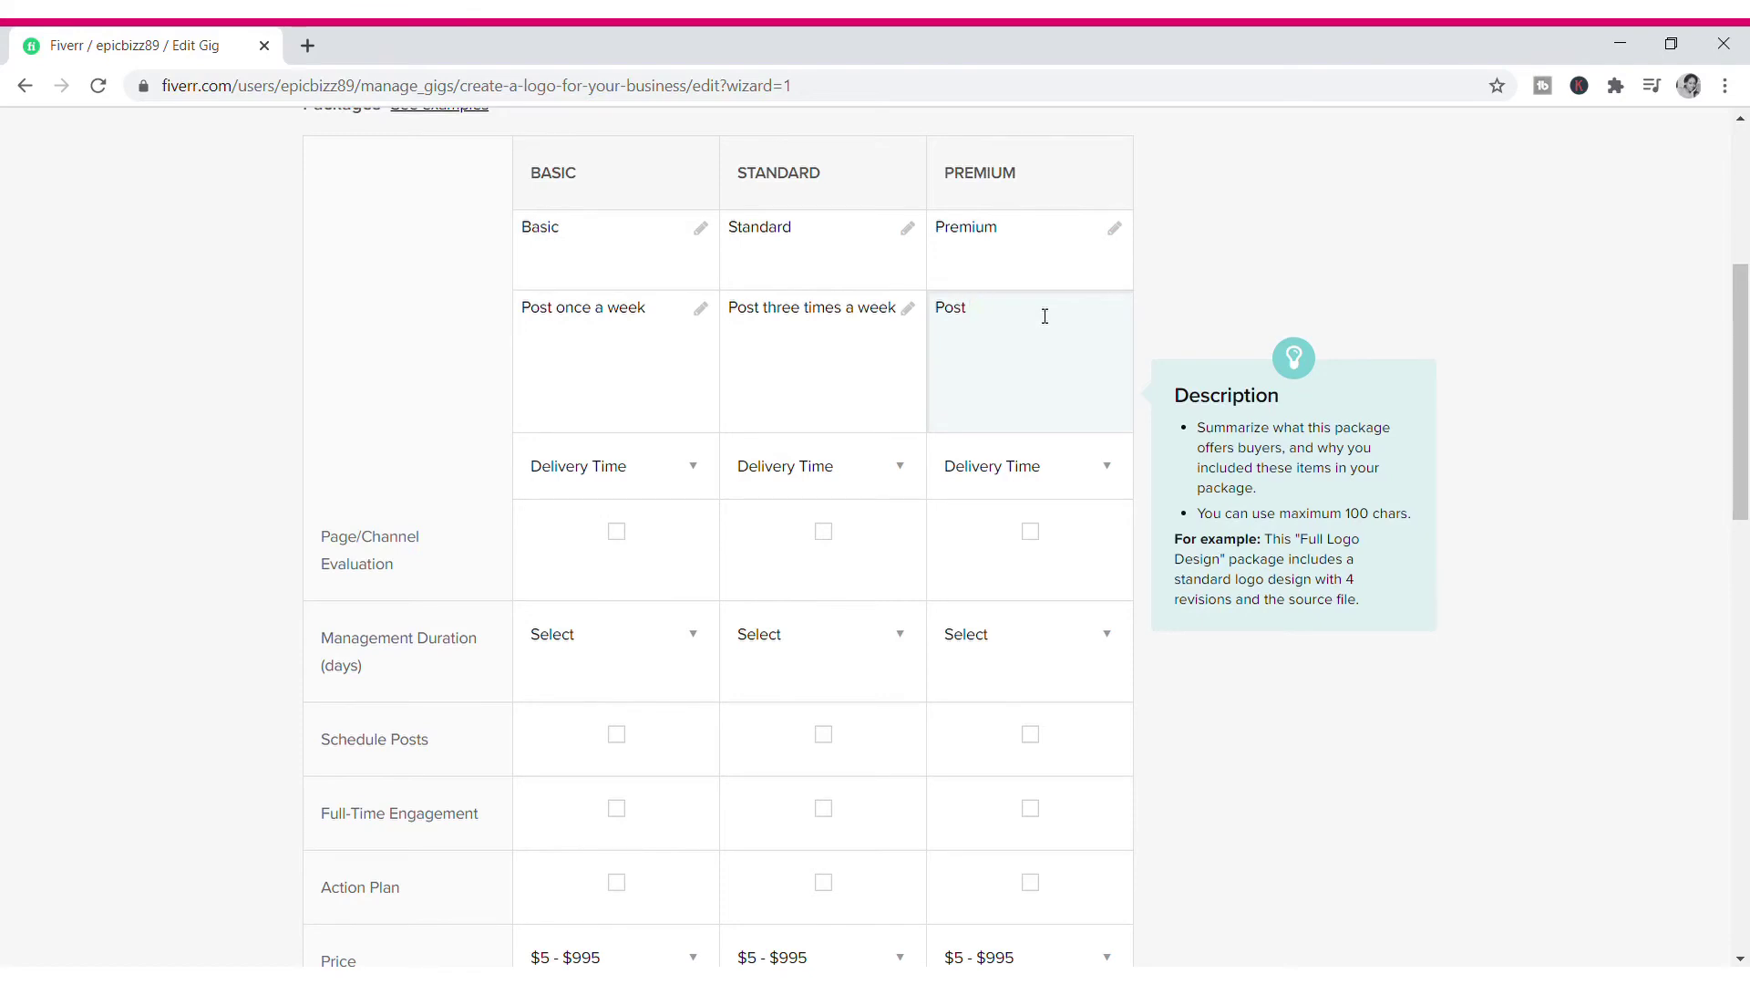
{"action": "type", "text": "daily"}
Step: Include Page/Channel Evaluation in the Standard and Premium packages only, leaving it out of Basic
{"action": "left_click", "coordinate": [617, 532]}
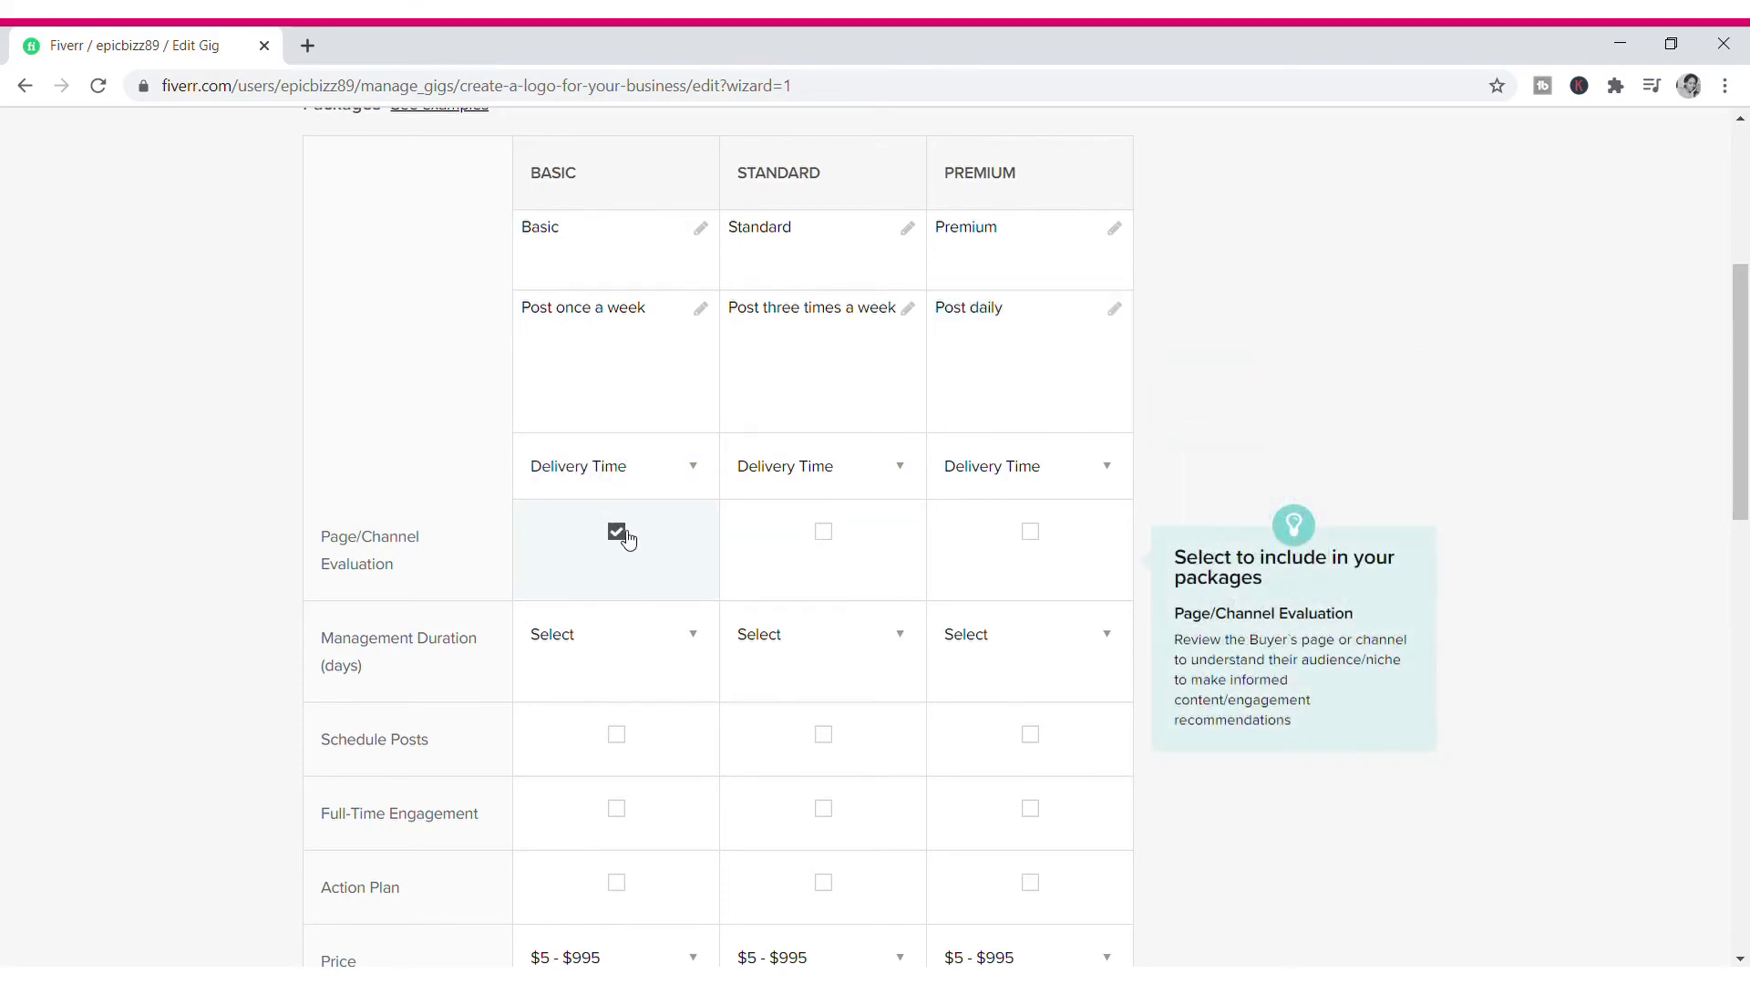
{"action": "left_click", "coordinate": [825, 533]}
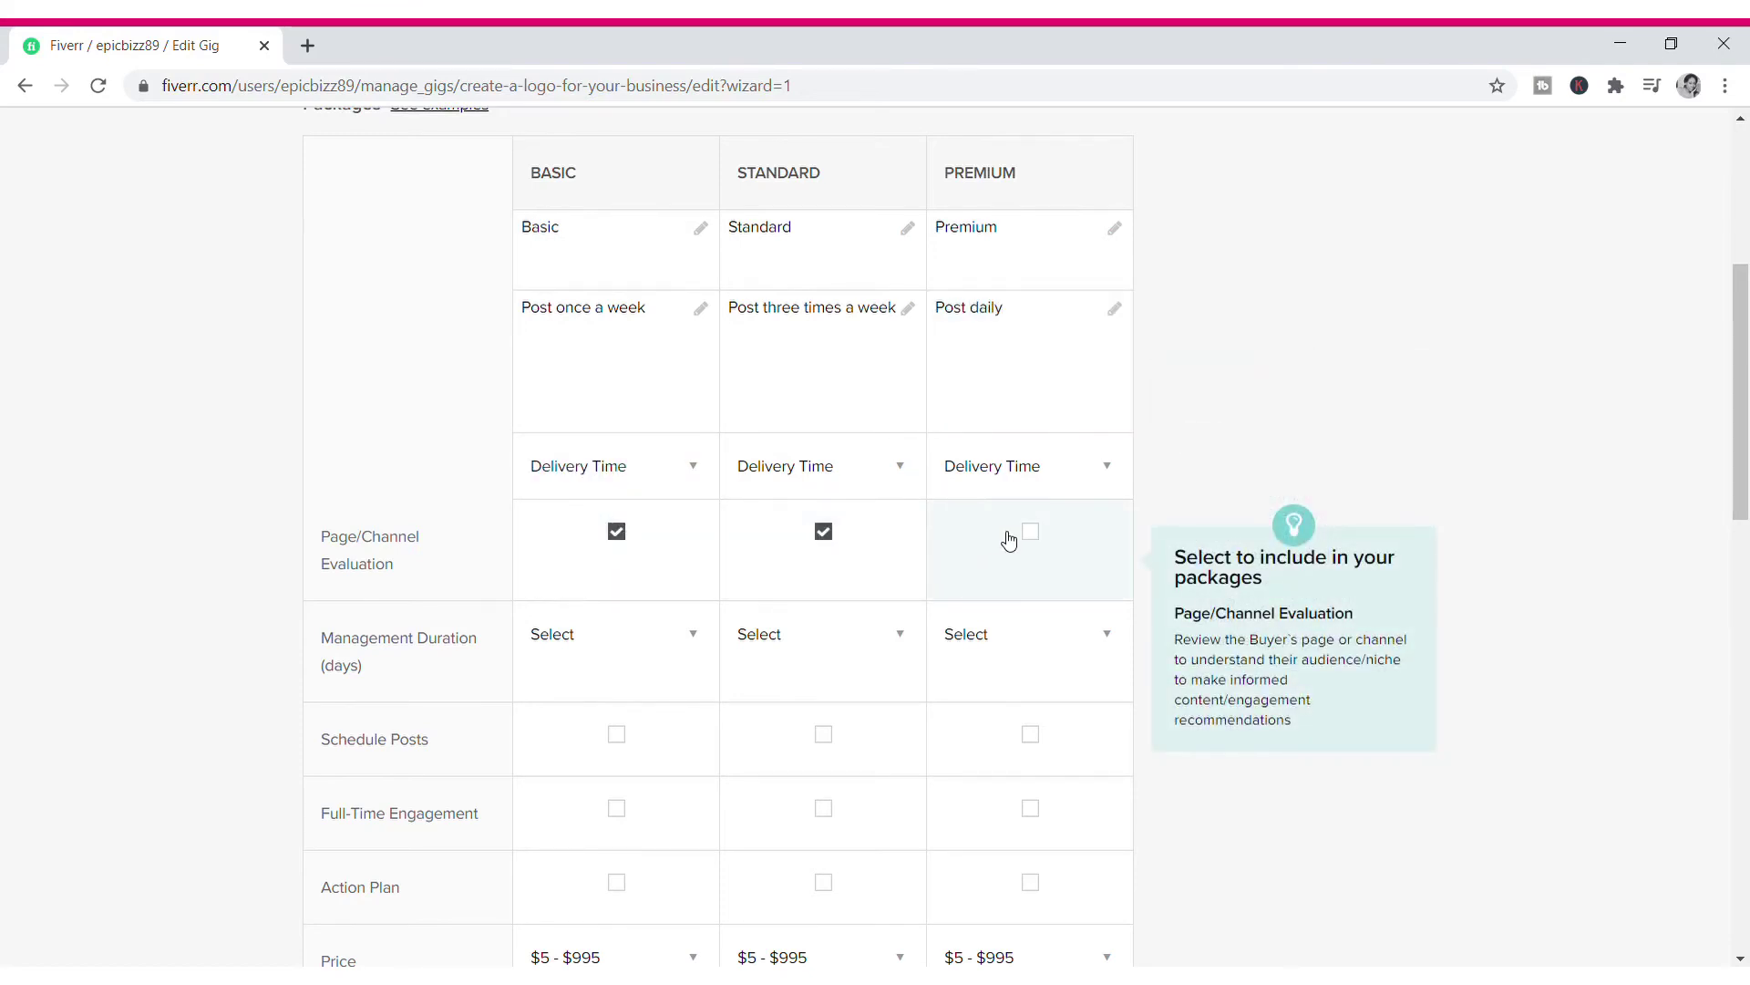
{"action": "scroll", "coordinate": [614, 446], "scroll_direction": "down", "scroll_amount": 2}
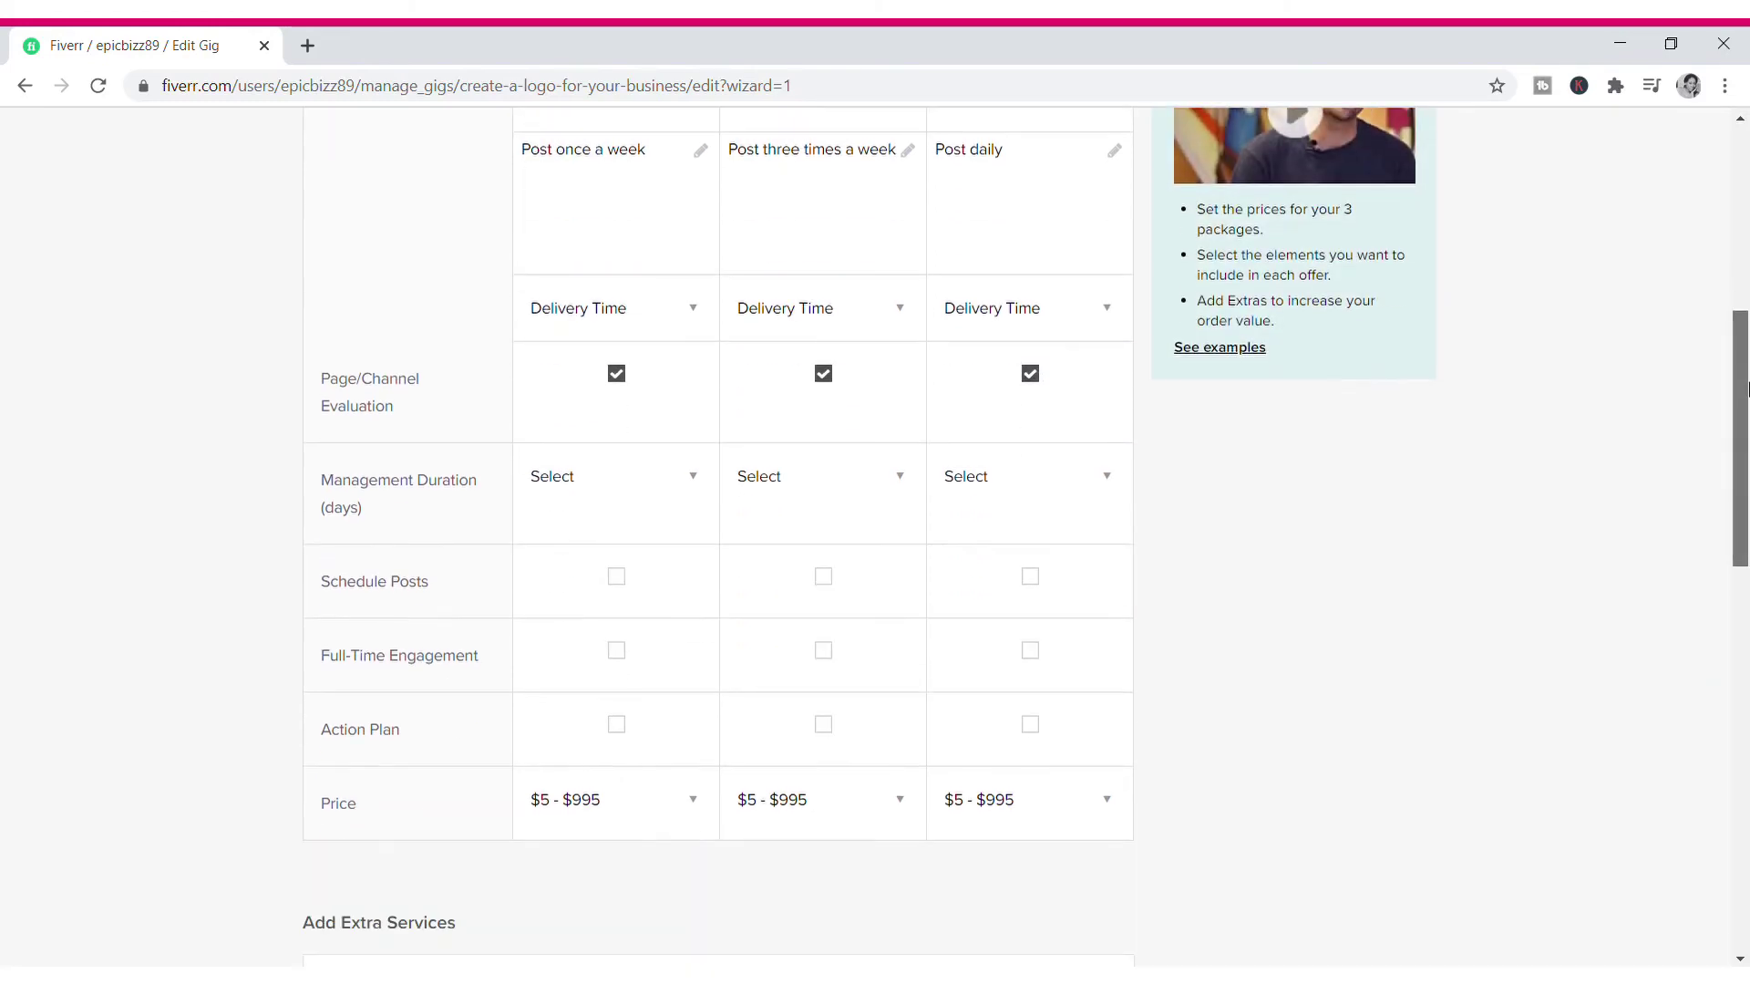
{"action": "left_click", "coordinate": [626, 366]}
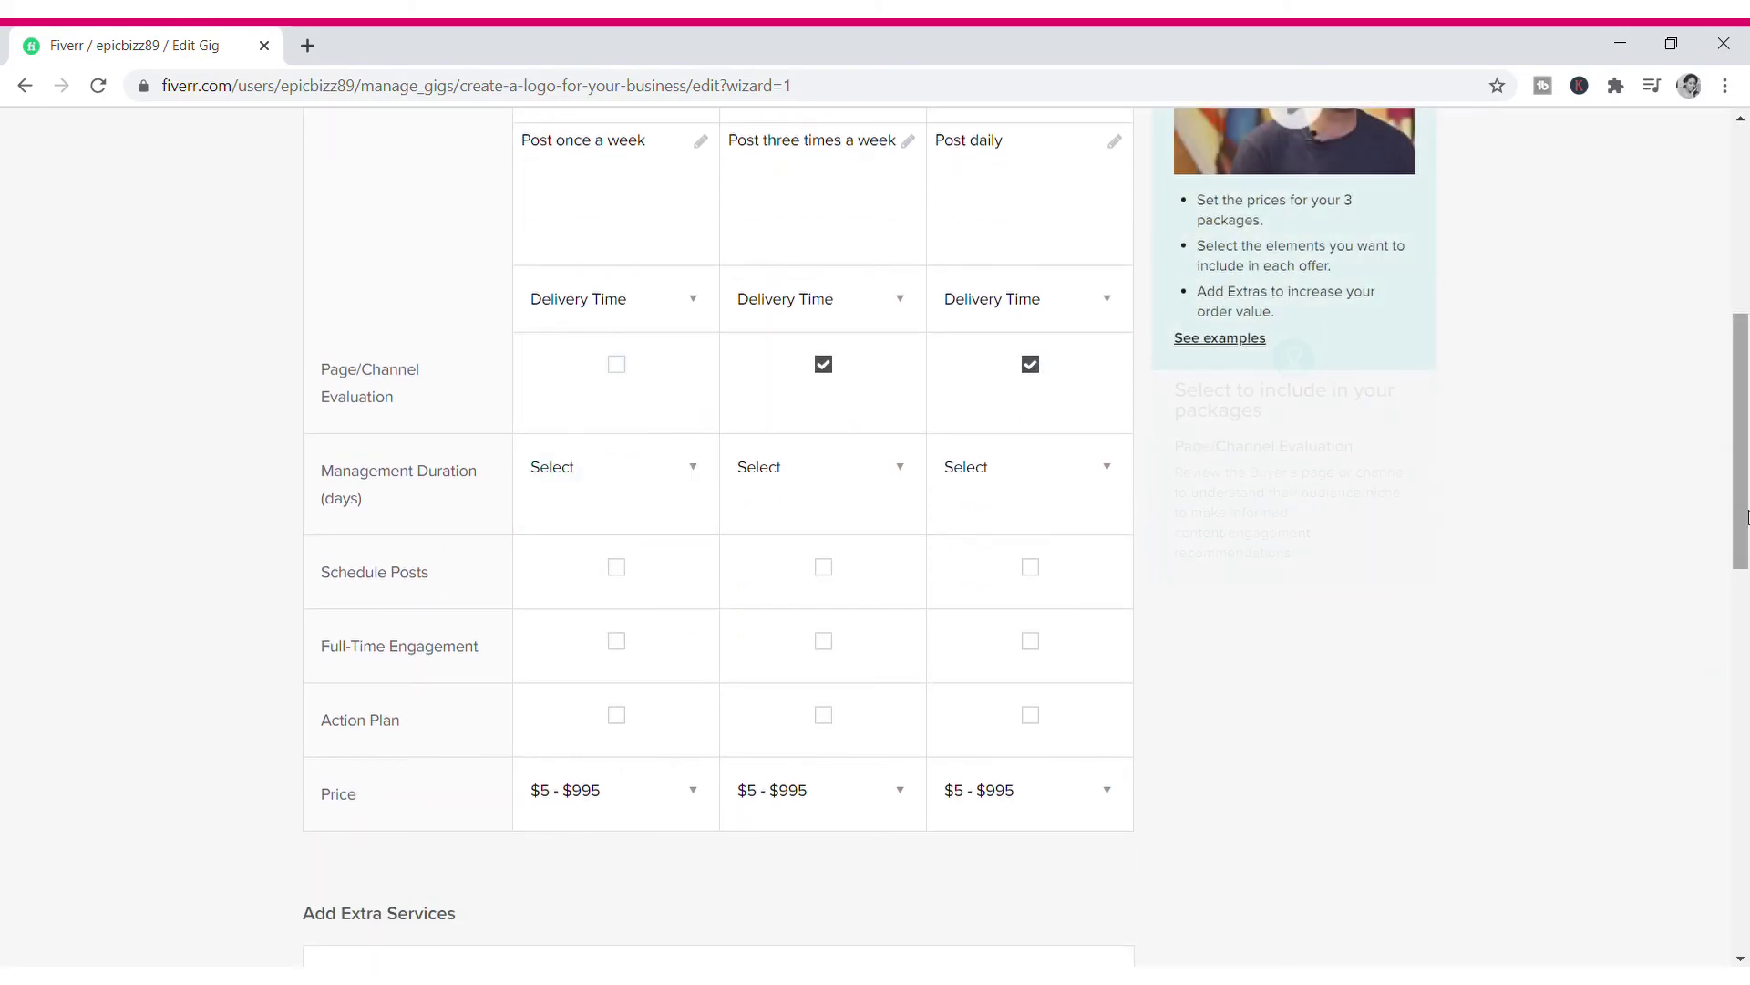
Step: Set the management duration to 1 day for Basic, 3 days for Standard and 7 days for Premium
{"action": "left_click_drag", "start_coordinate": [1746, 517], "coordinate": [1741, 580]}
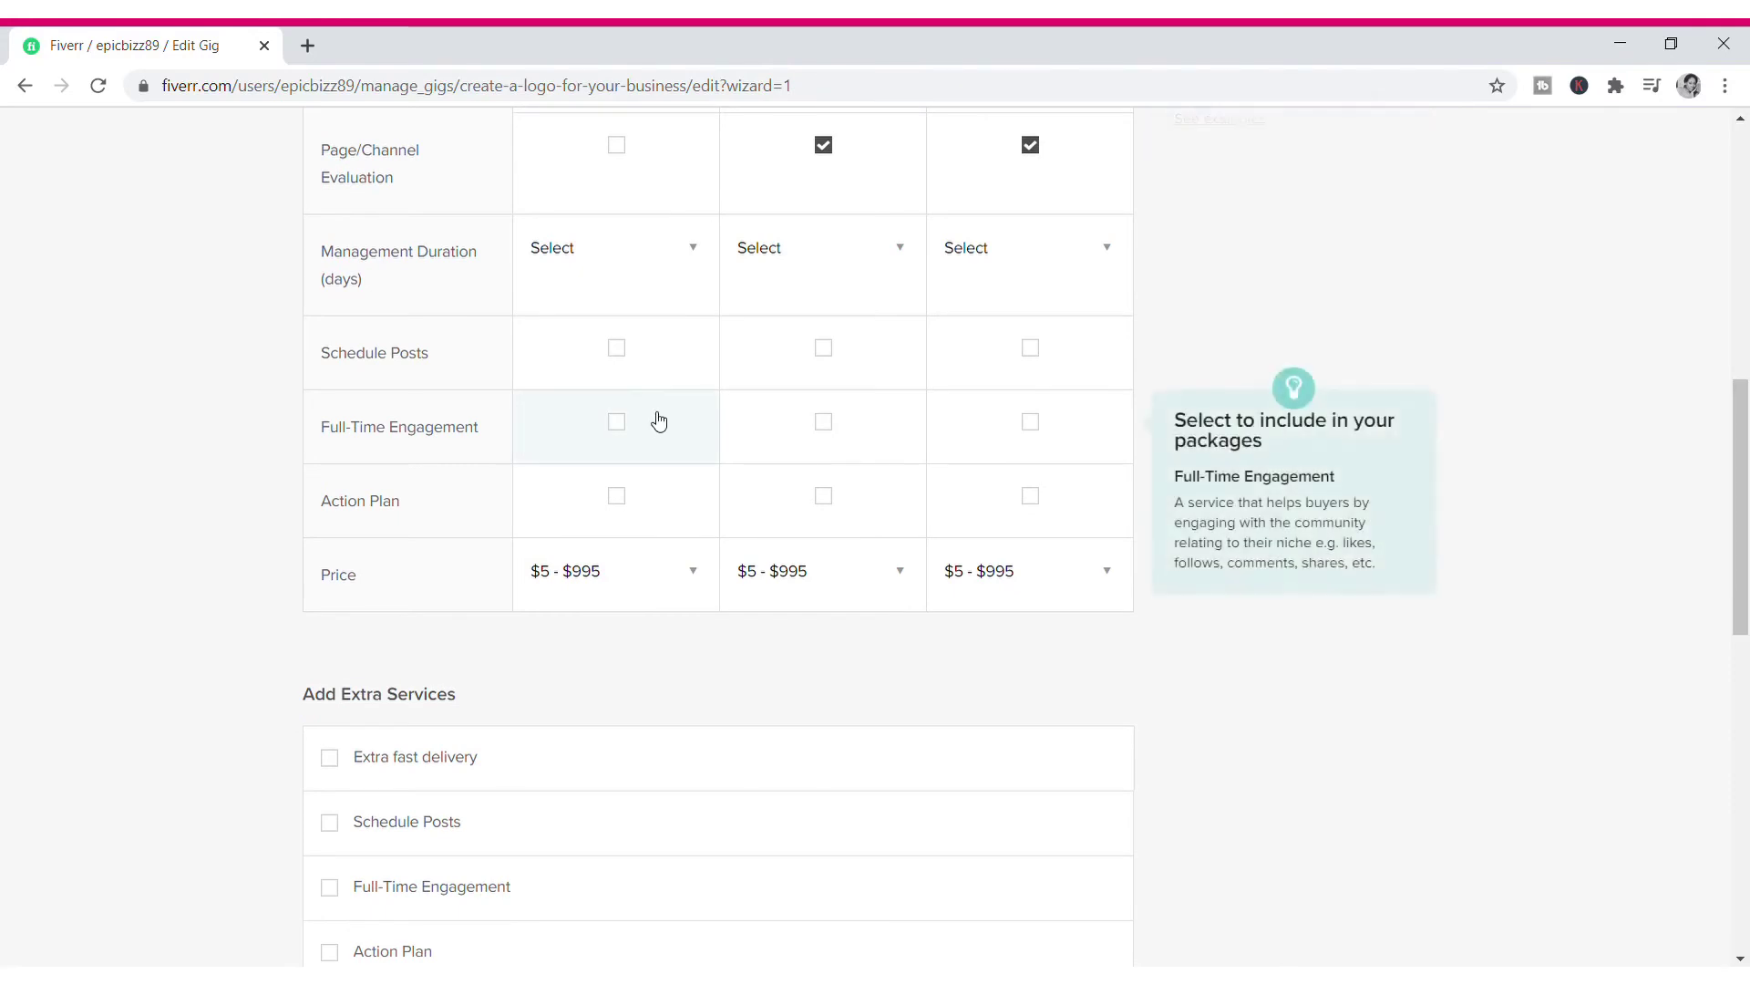
{"action": "left_click", "coordinate": [639, 256]}
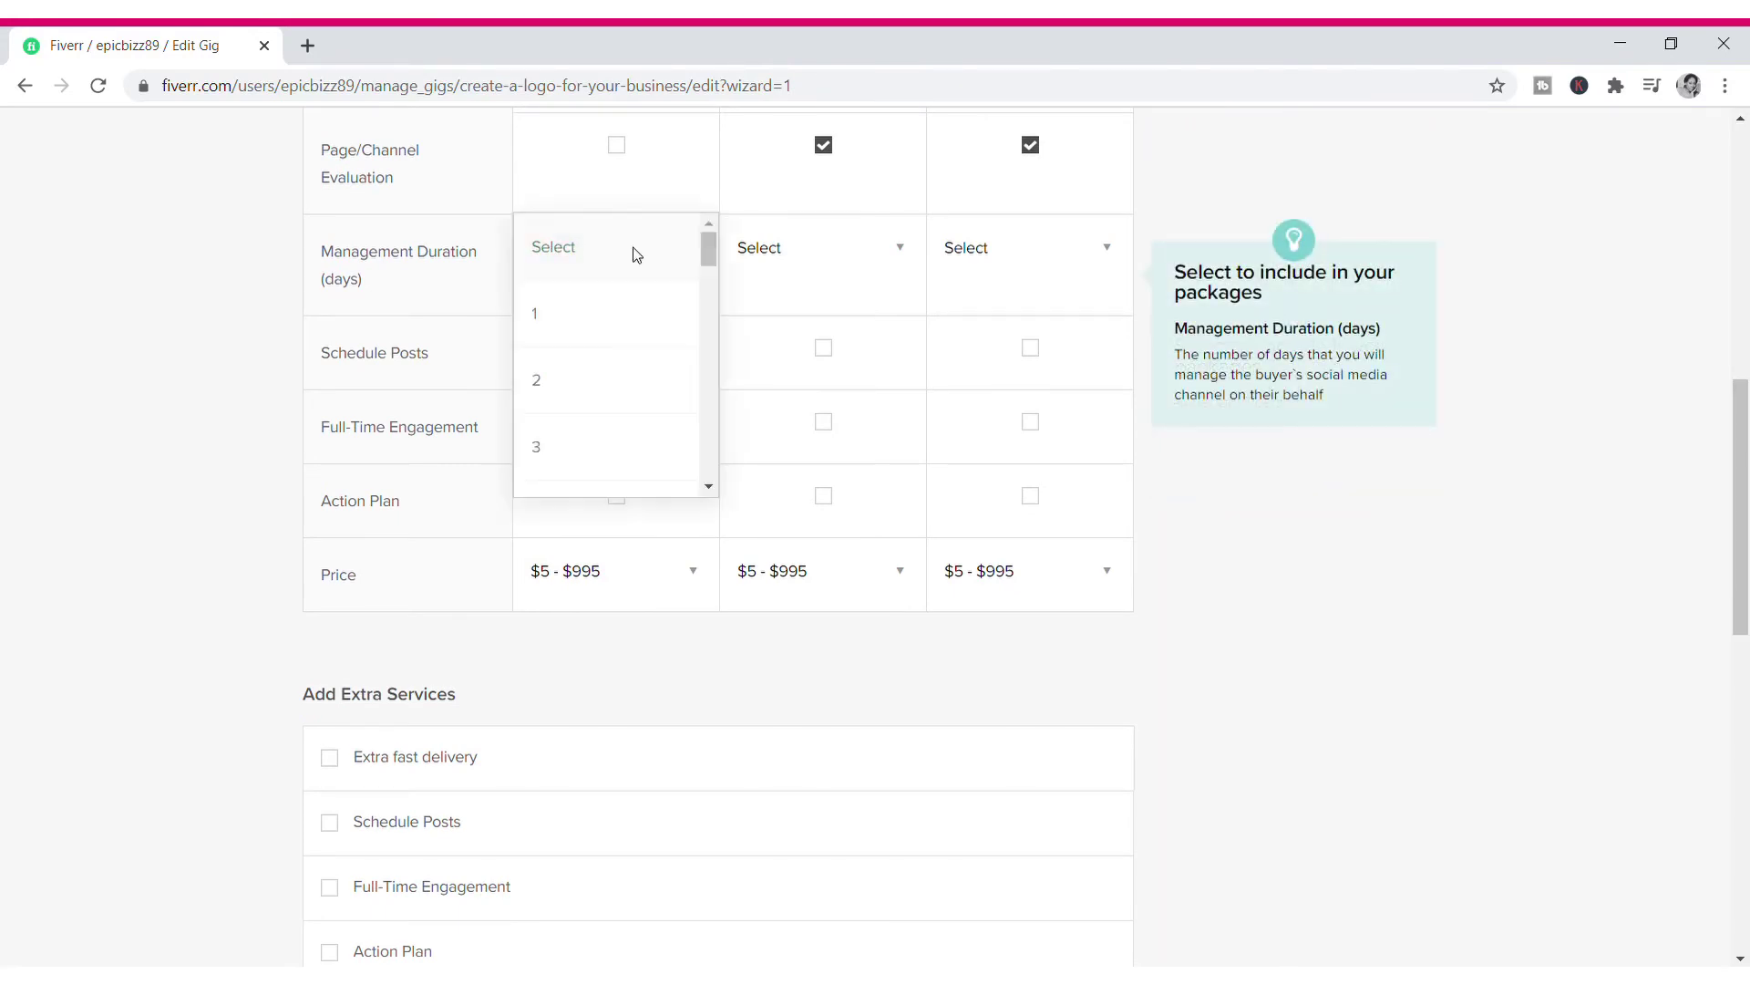
{"action": "left_click", "coordinate": [588, 326]}
{"action": "left_click", "coordinate": [846, 267]}
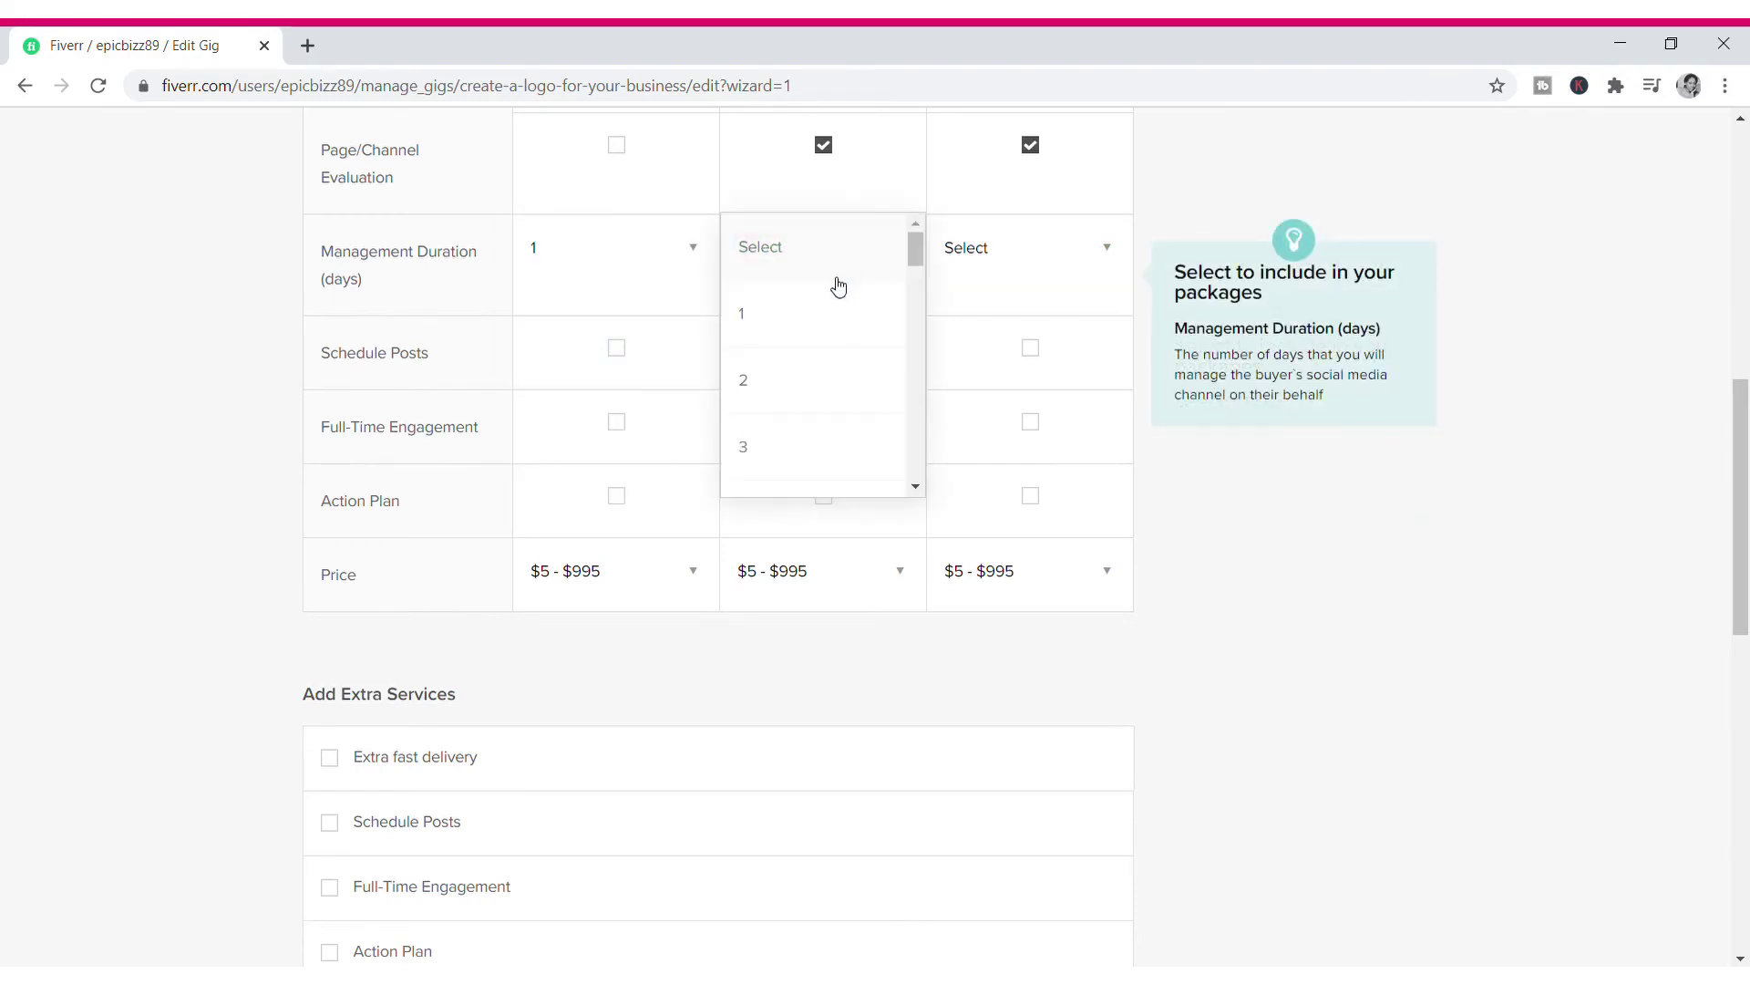
{"action": "left_click", "coordinate": [793, 454]}
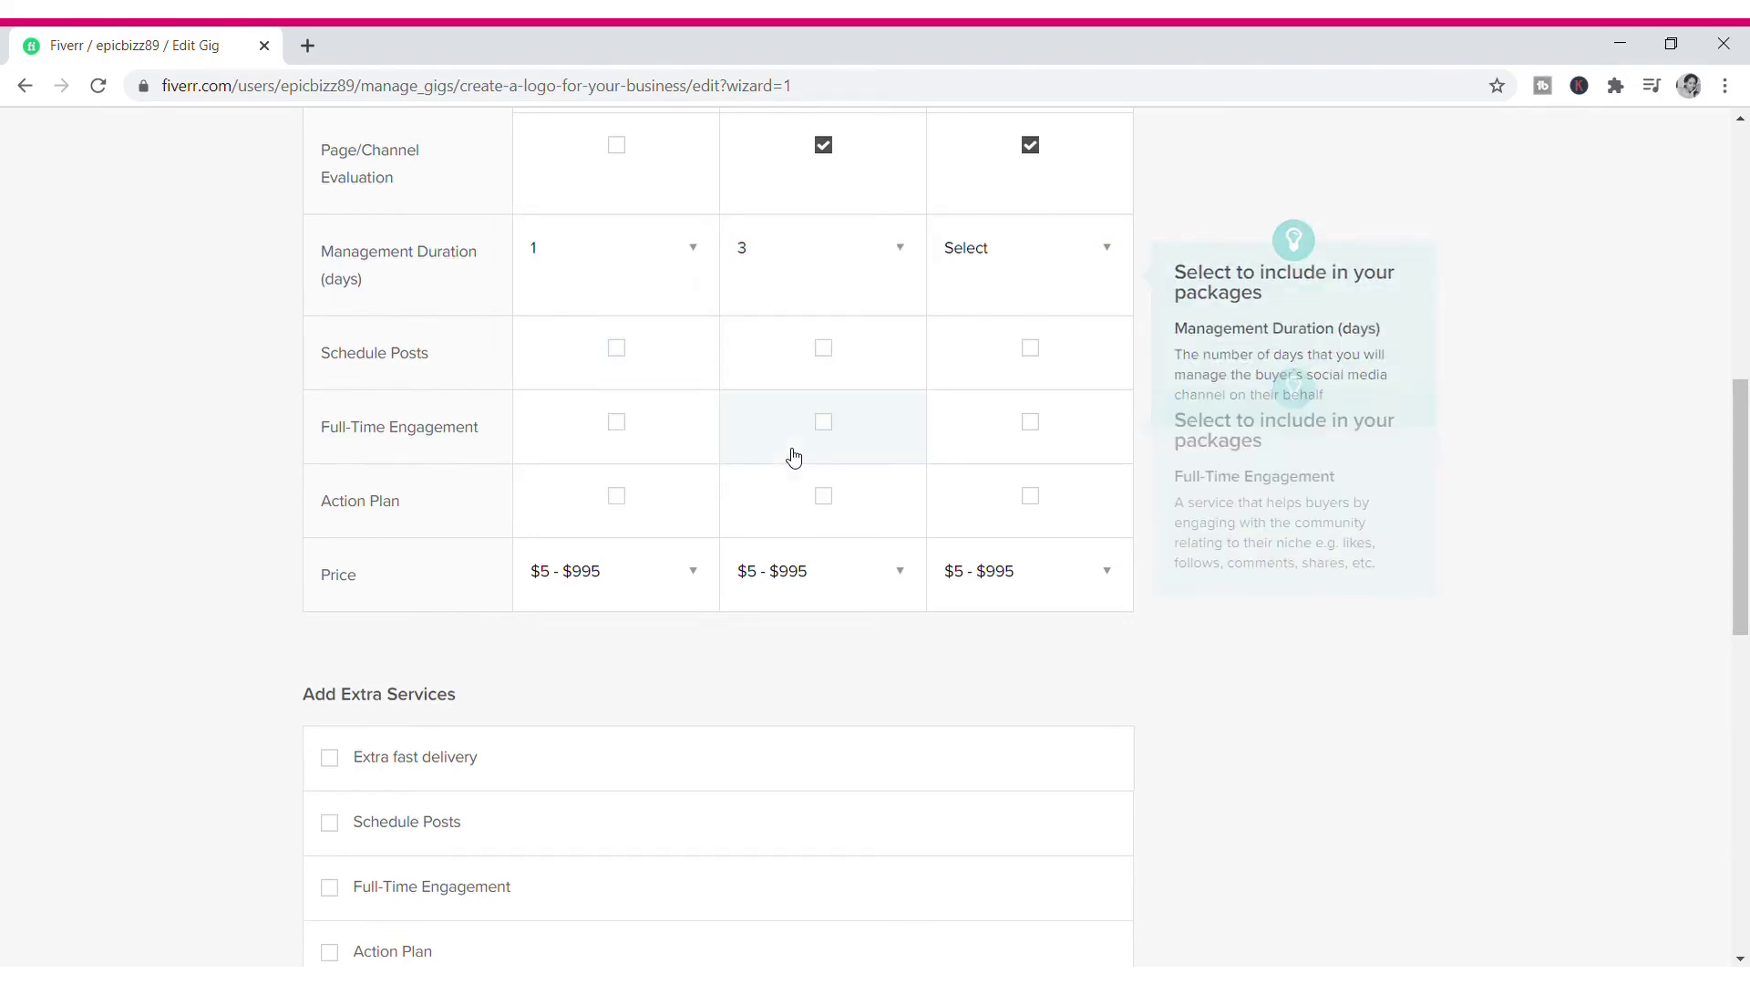
{"action": "left_click", "coordinate": [1055, 250]}
{"action": "left_click", "coordinate": [1123, 488]}
{"action": "left_click", "coordinate": [1124, 489]}
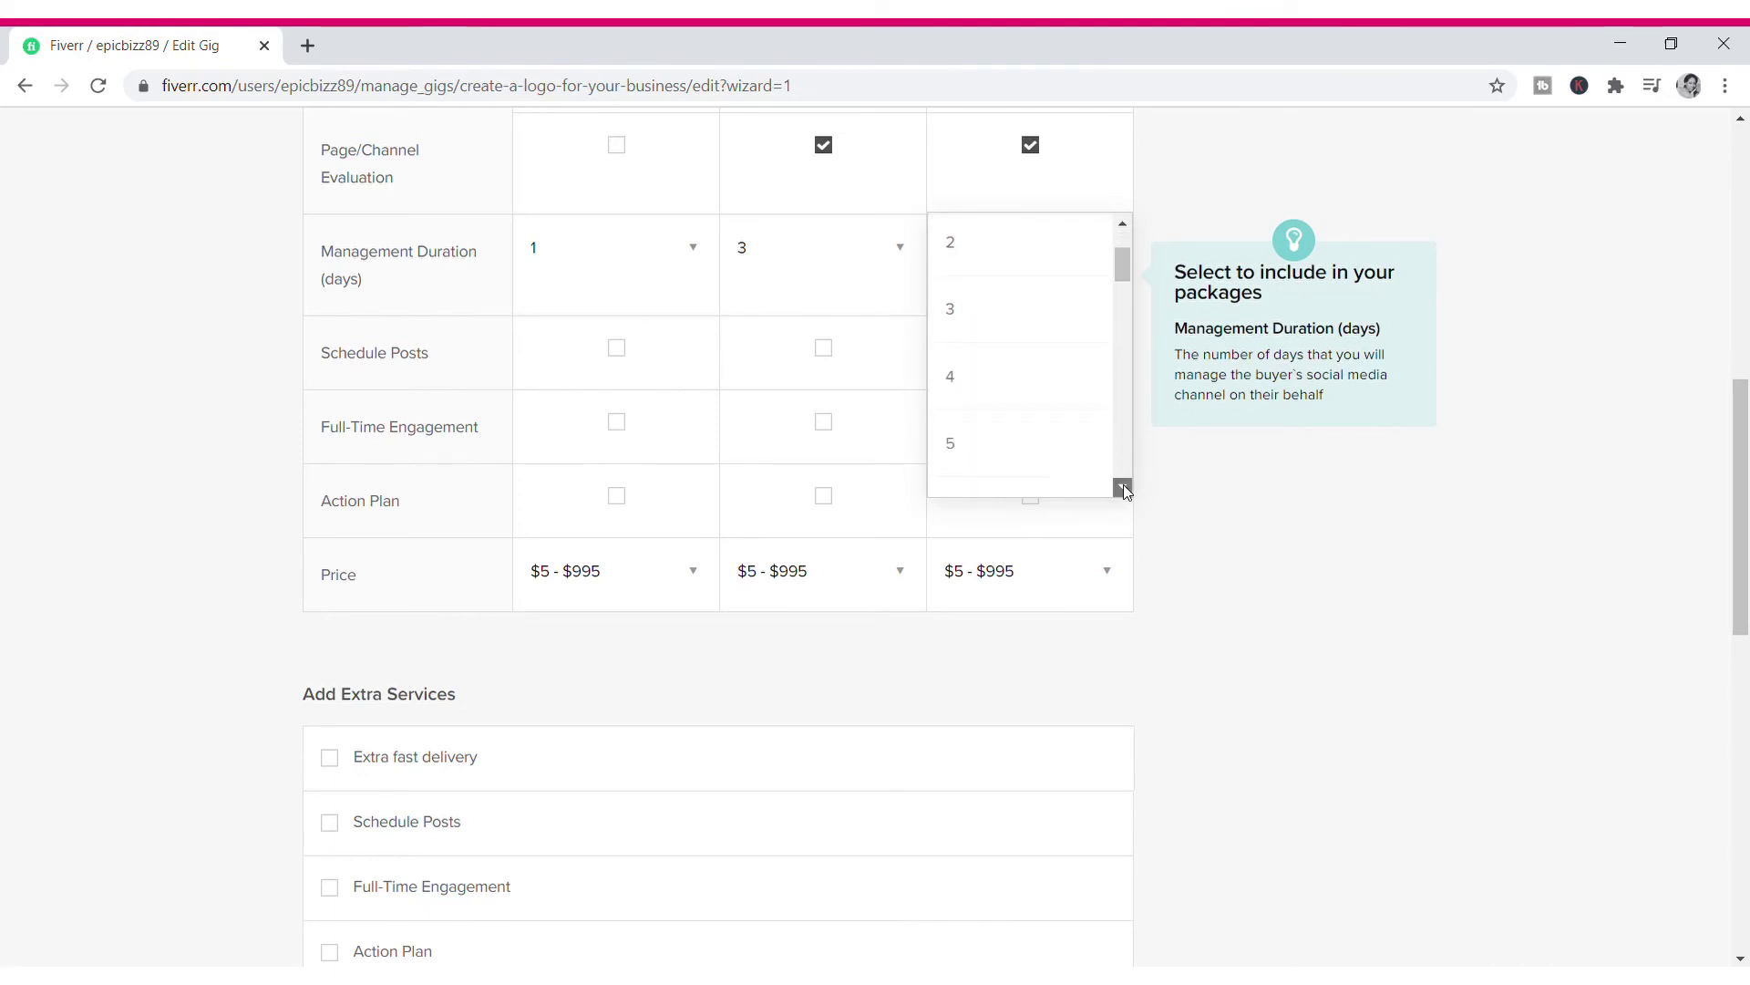
{"action": "left_click", "coordinate": [1123, 489]}
{"action": "left_click", "coordinate": [1123, 488]}
{"action": "left_click", "coordinate": [989, 492]}
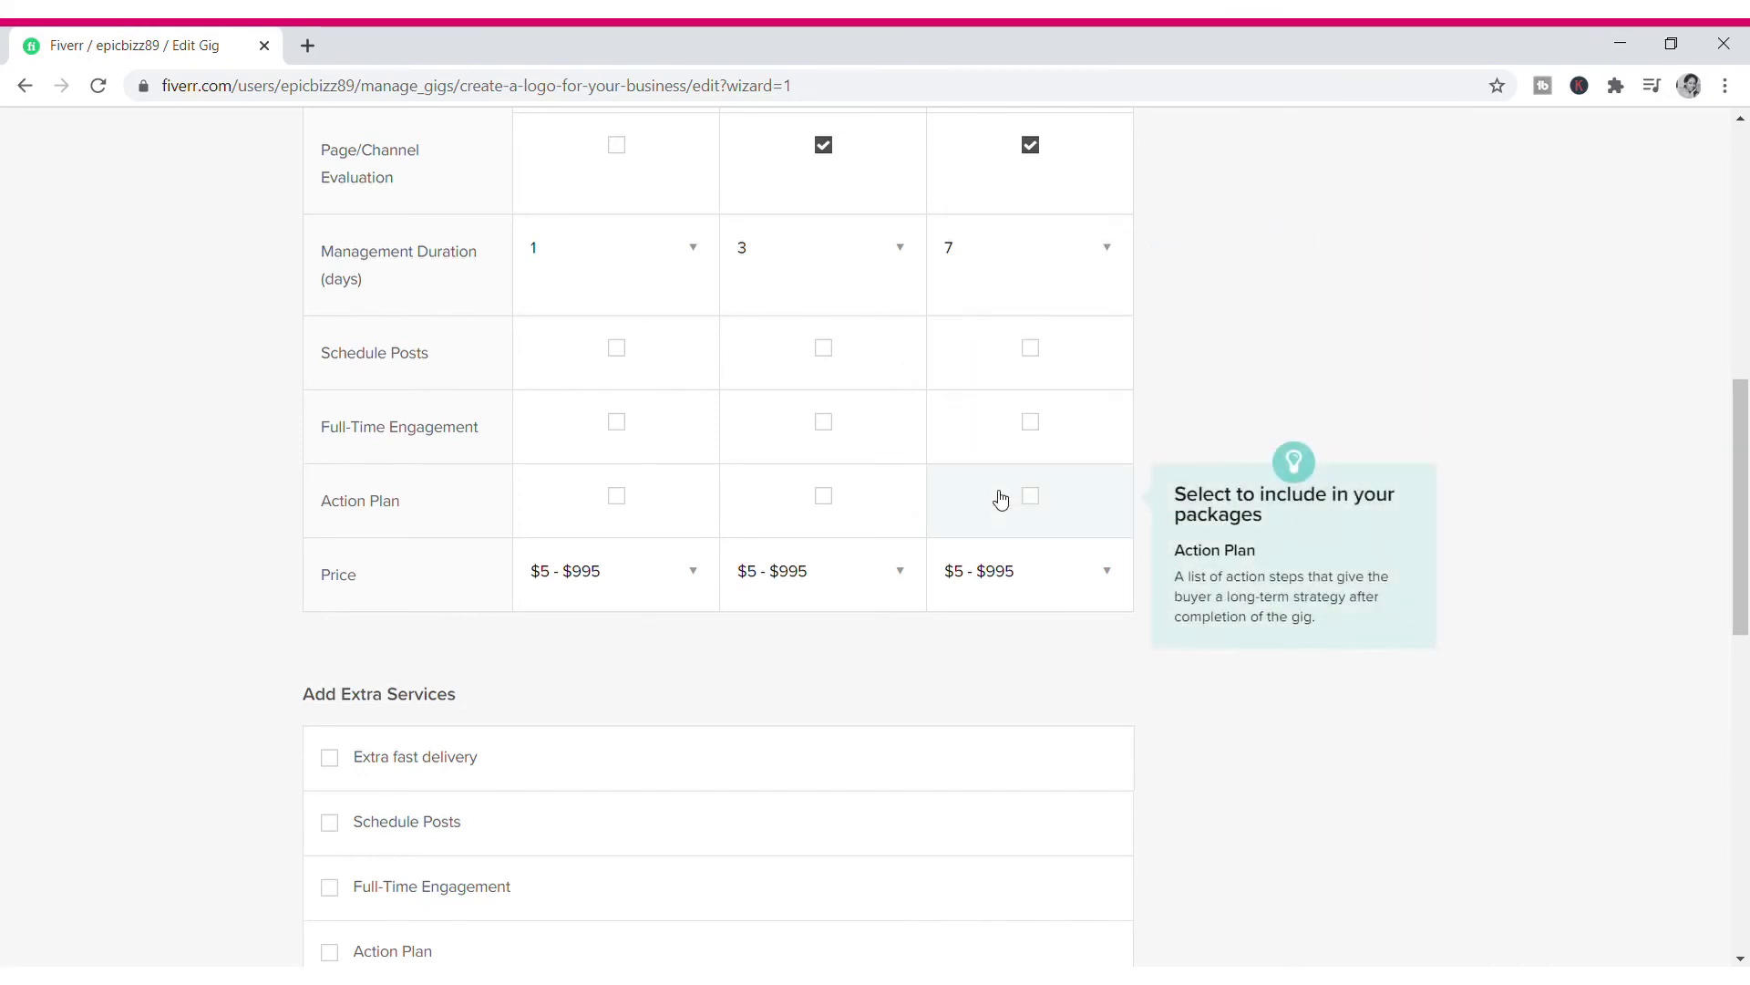
Step: Include Schedule Posts in the Basic, Standard and Premium packages
{"action": "left_click", "coordinate": [622, 351]}
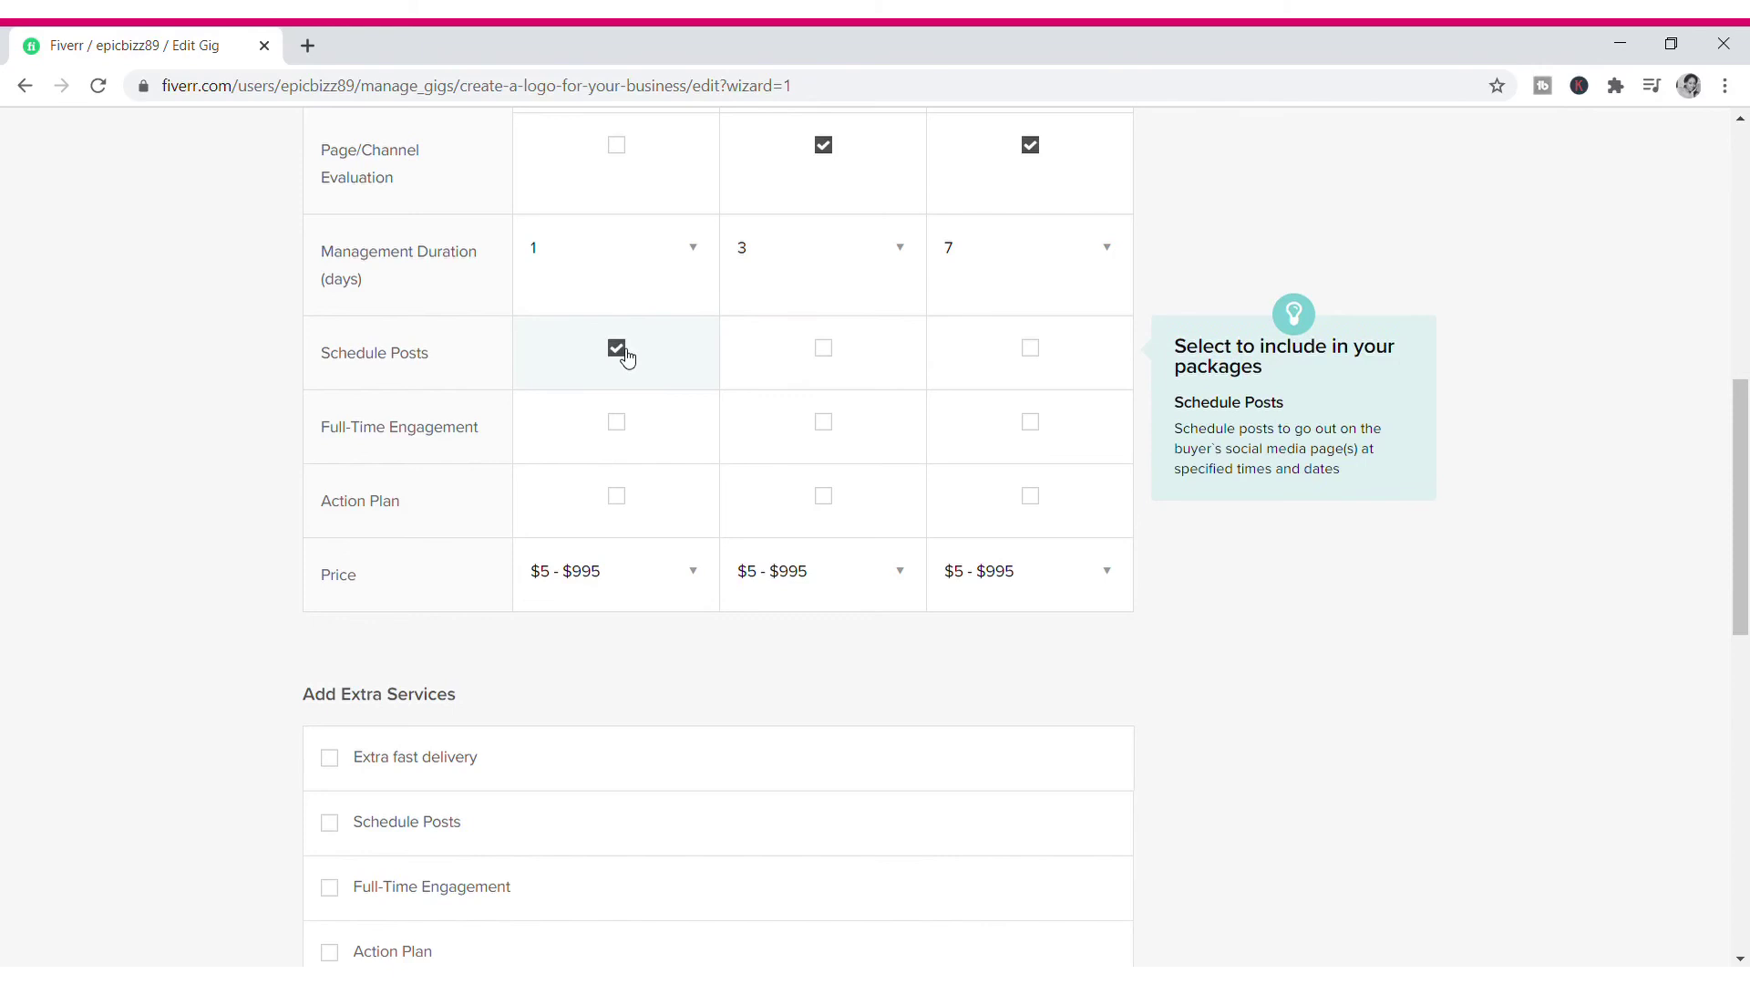
{"action": "left_click", "coordinate": [816, 369]}
{"action": "left_click", "coordinate": [1094, 354]}
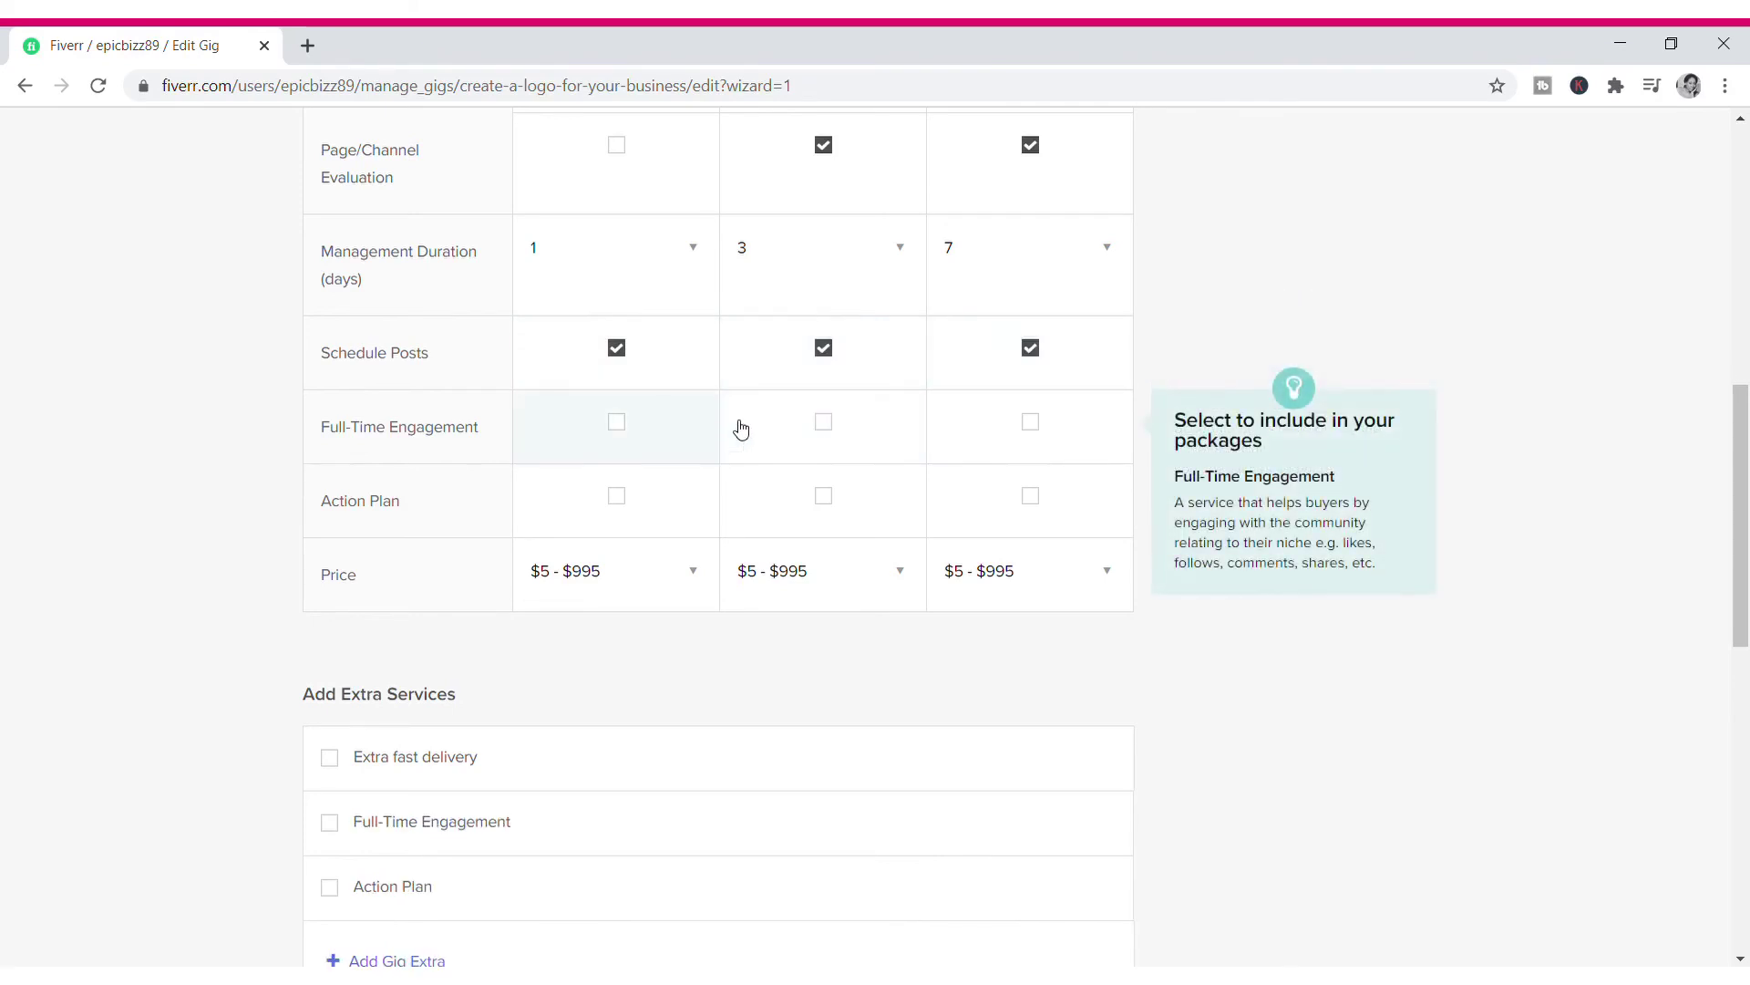
Step: Include Full-Time Engagement in the Standard and Premium packages, and Action Plan in Premium only
{"action": "left_click", "coordinate": [1038, 436]}
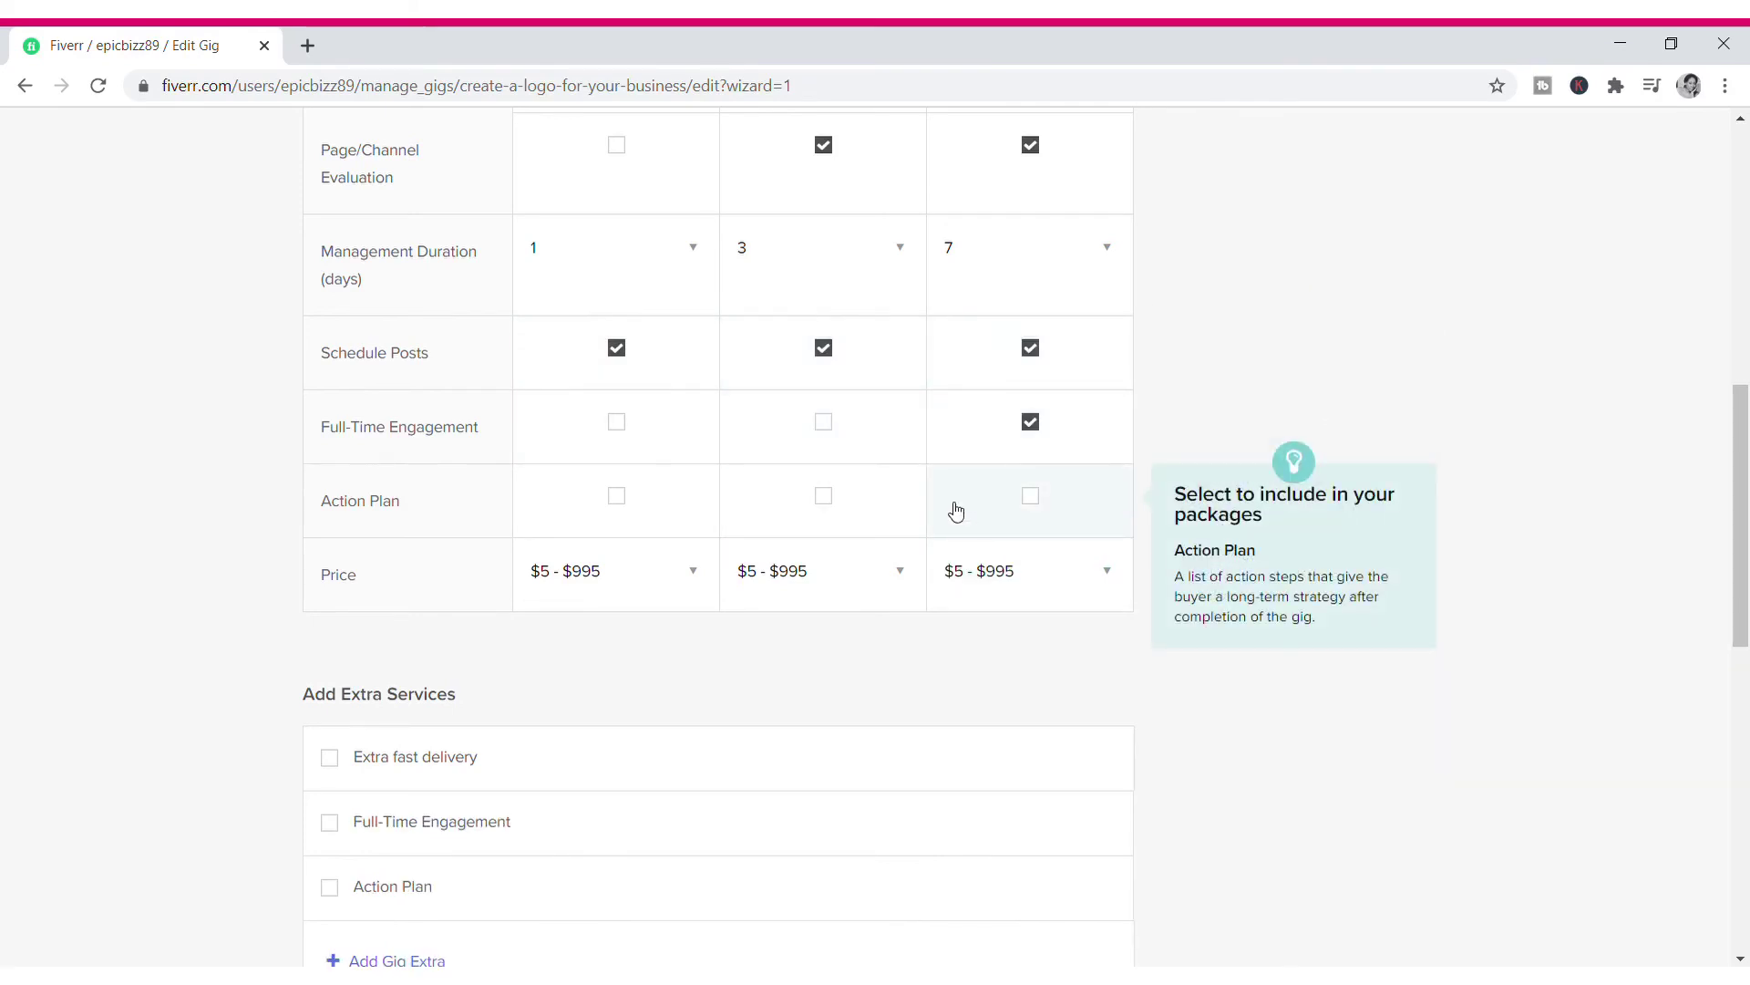
{"action": "left_click", "coordinate": [1030, 497]}
{"action": "left_click", "coordinate": [824, 423]}
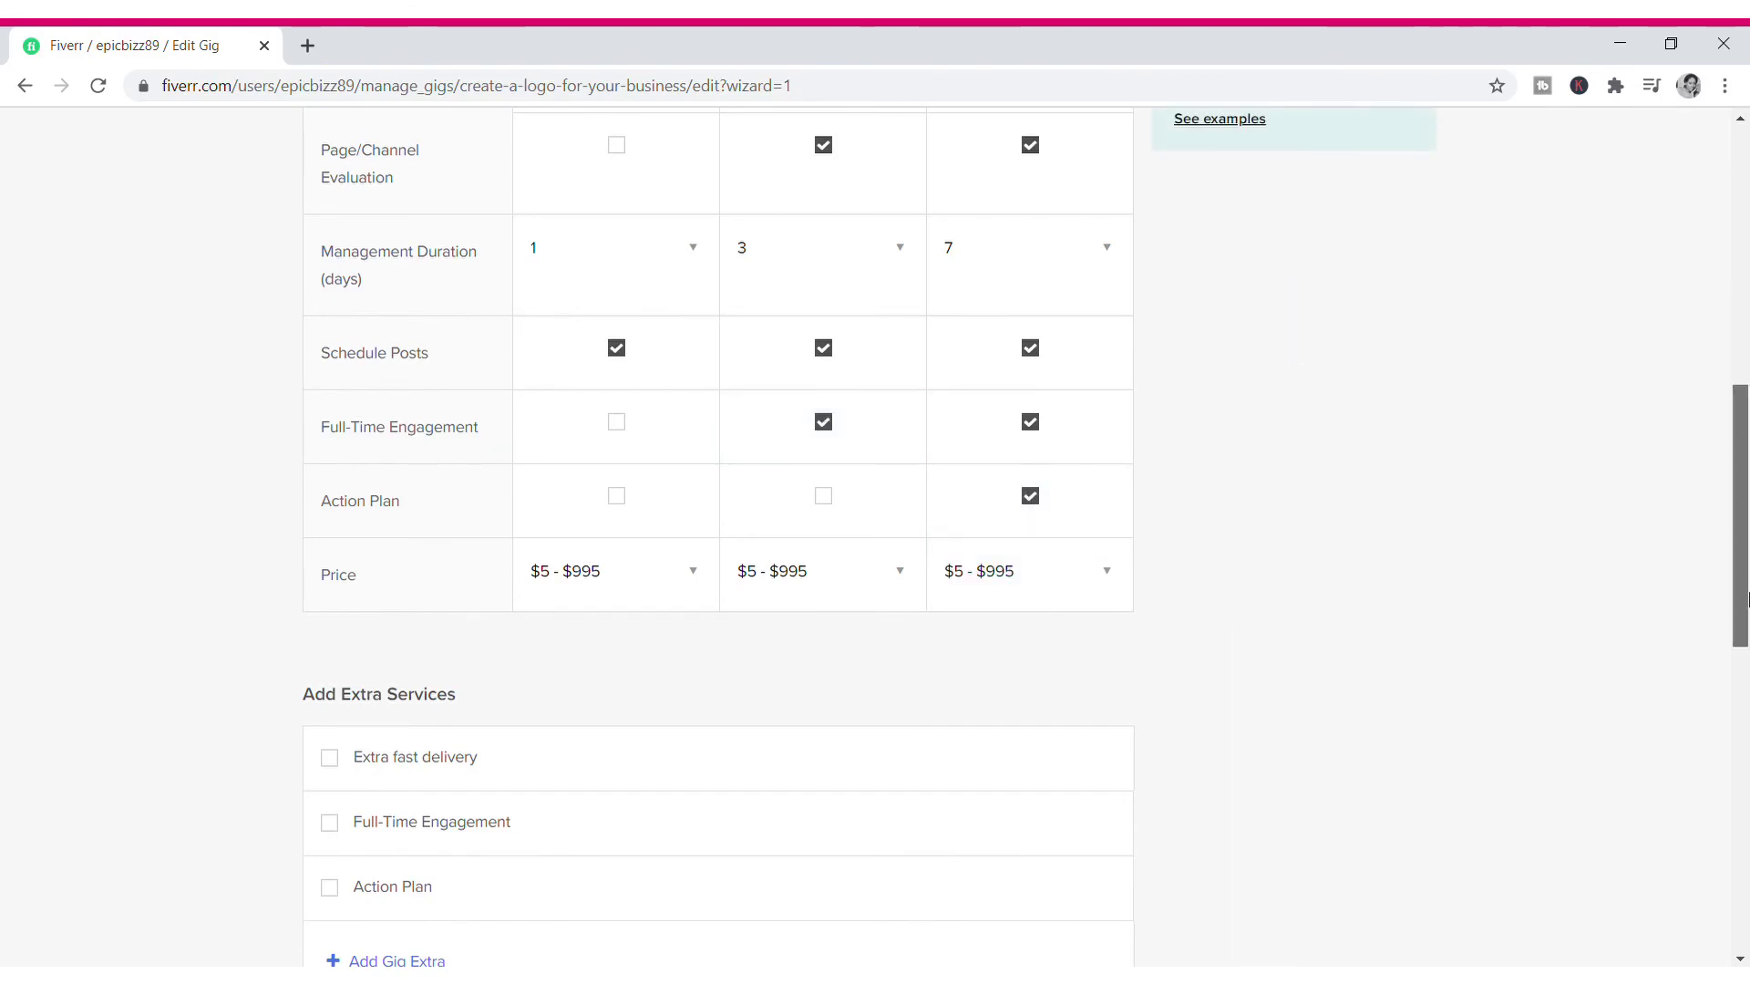
Step: Offer Full-Time Engagement as an extra service for $5 and 2 additional days, and save the pricing to continue to the description
{"action": "scroll", "coordinate": [1748, 597], "scroll_direction": "down", "scroll_amount": 4}
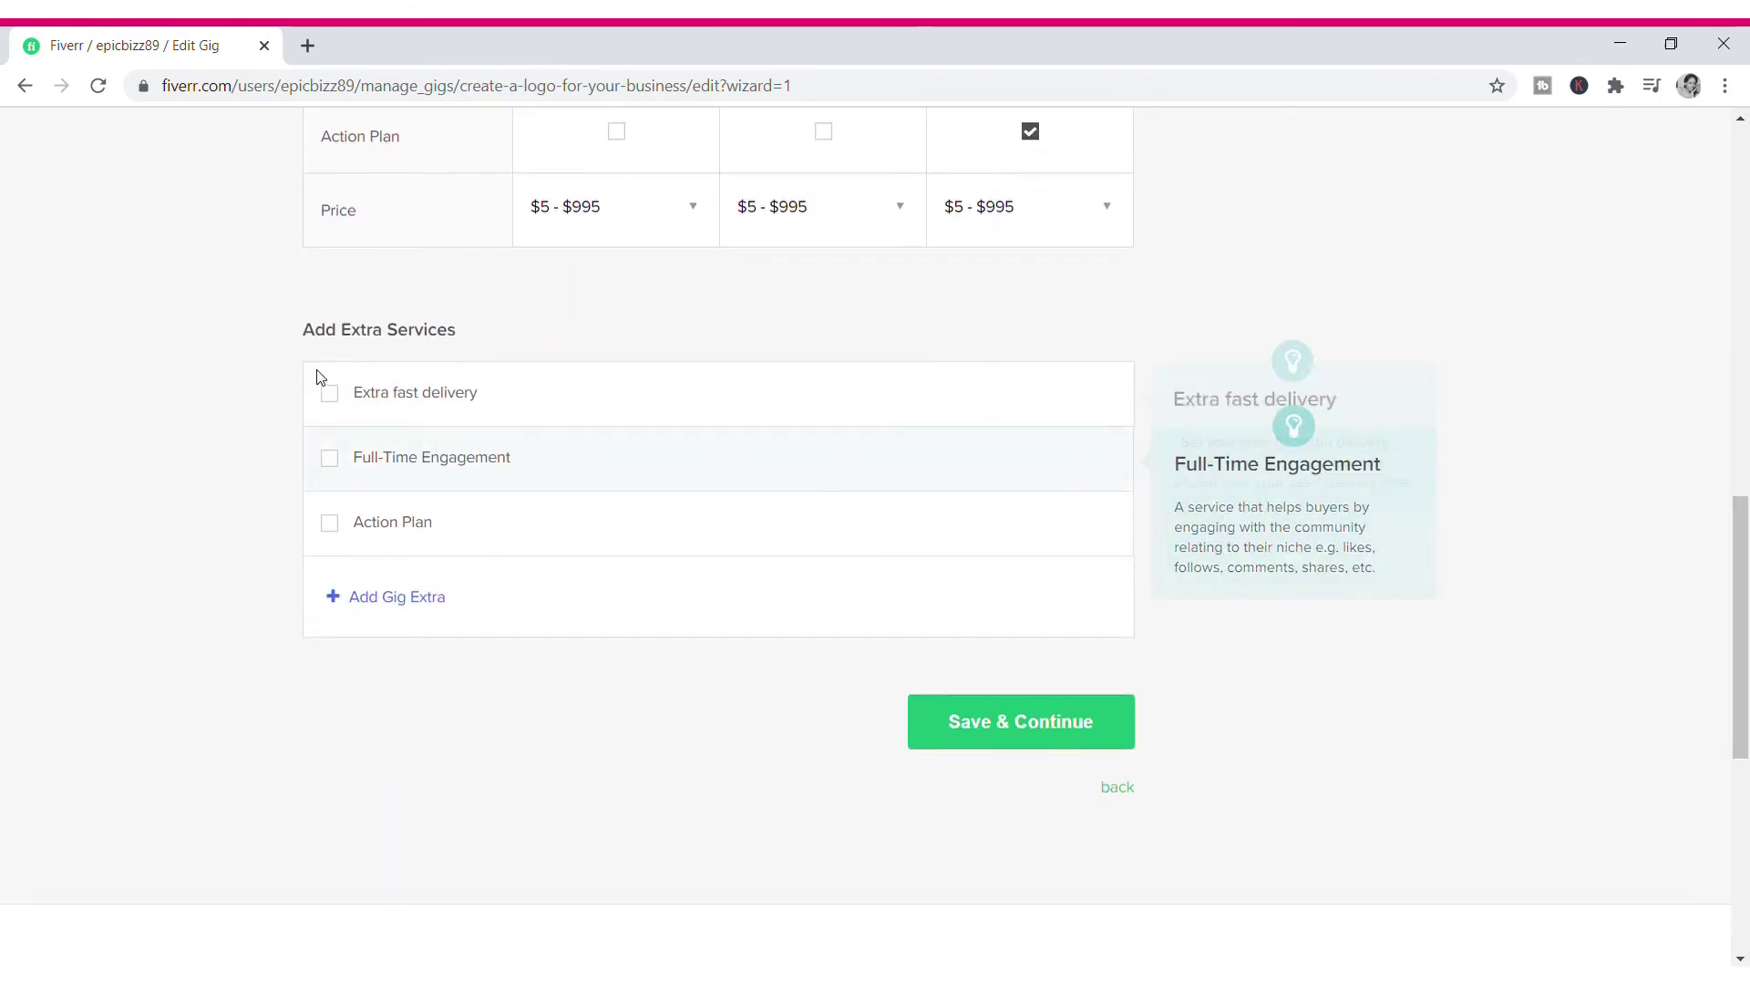
{"action": "left_click", "coordinate": [330, 460]}
{"action": "left_click", "coordinate": [754, 461]}
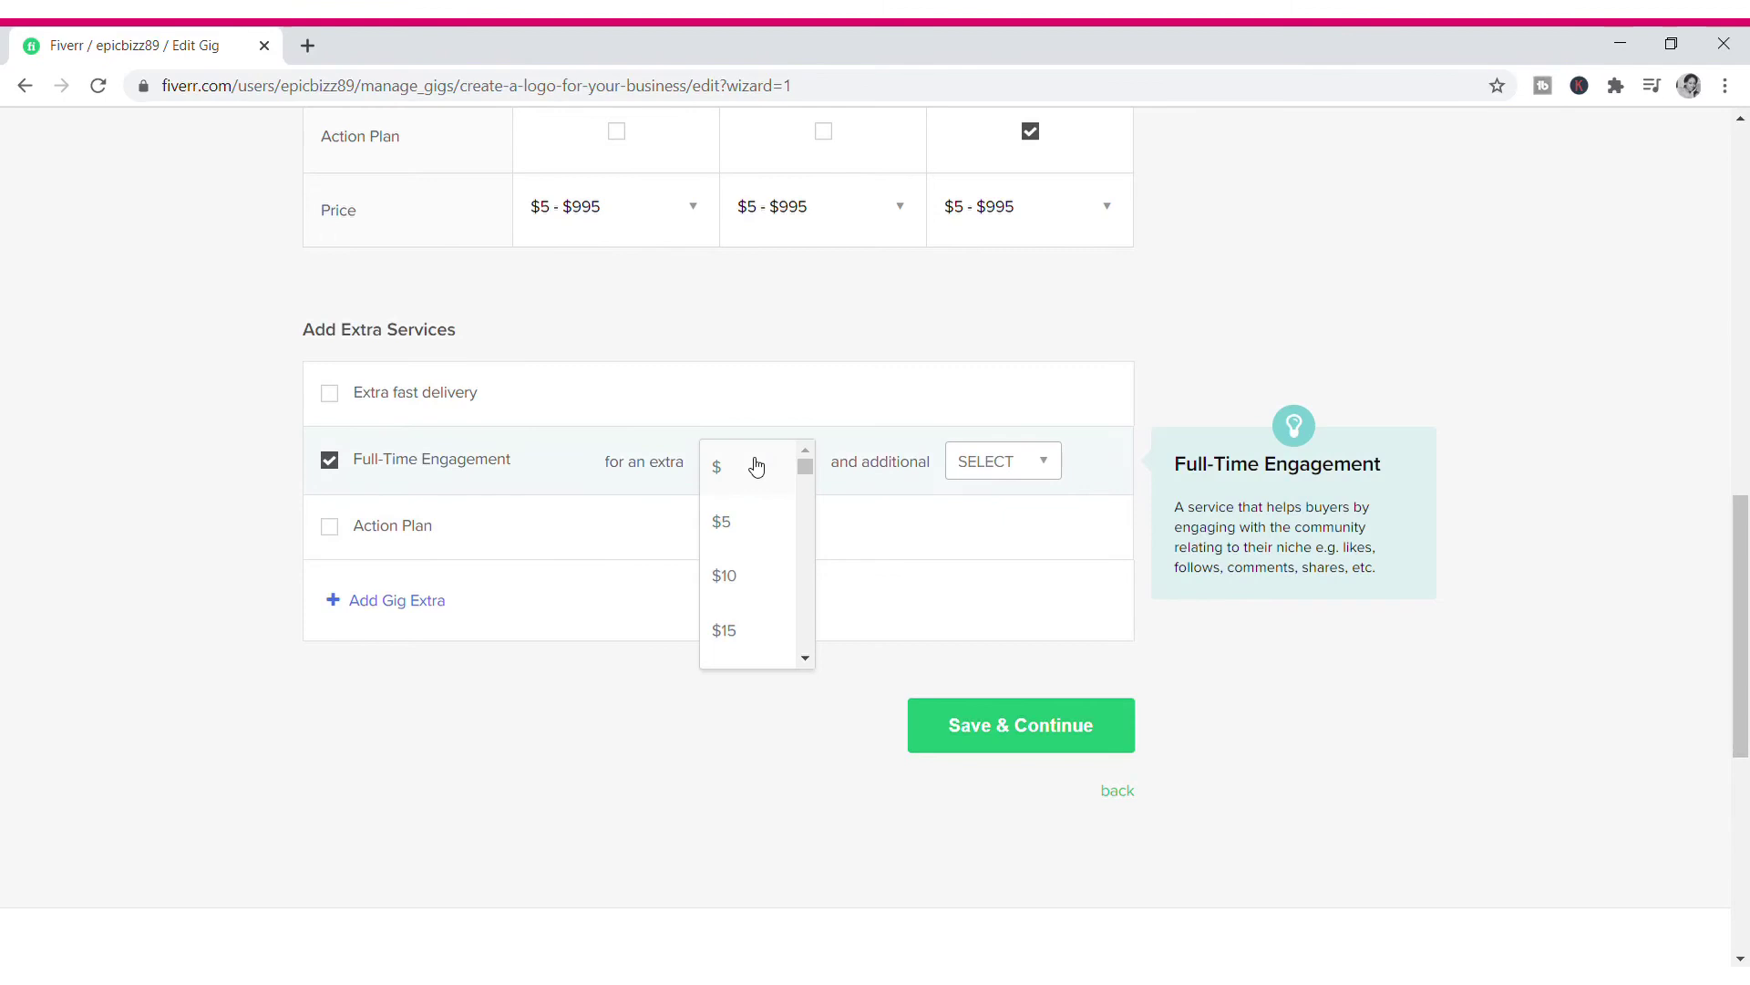
{"action": "left_click", "coordinate": [755, 516]}
{"action": "left_click", "coordinate": [1010, 465]}
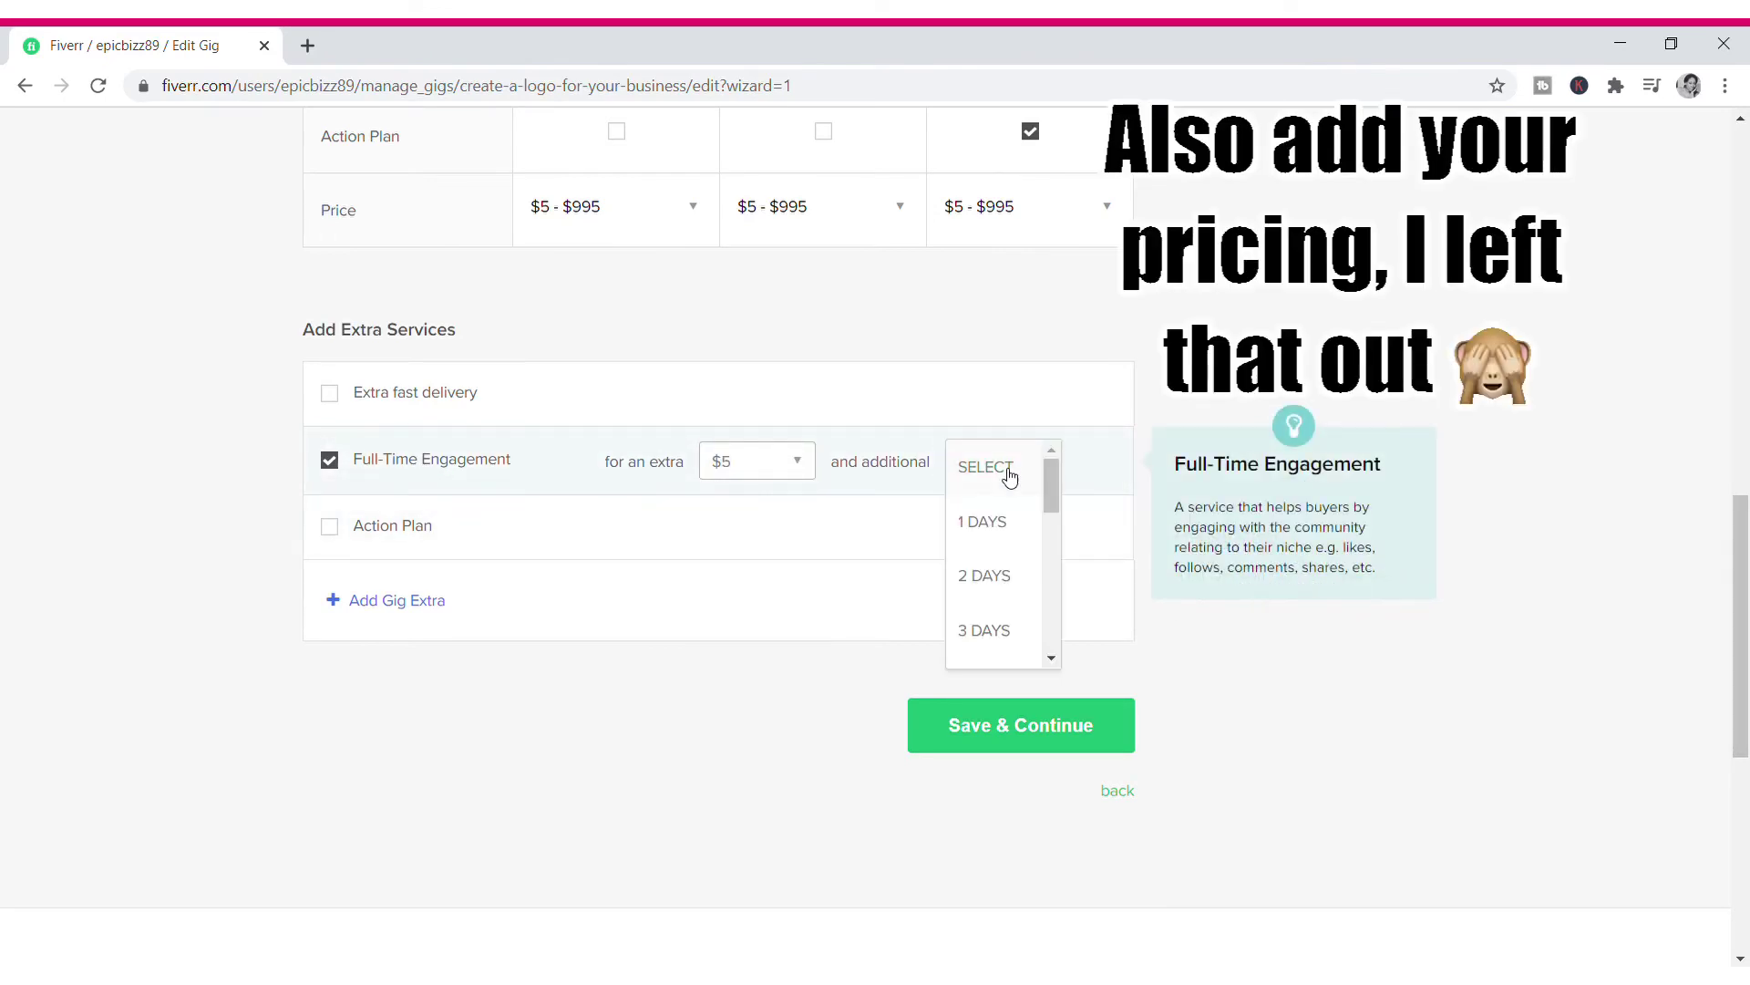
{"action": "left_click", "coordinate": [1014, 578]}
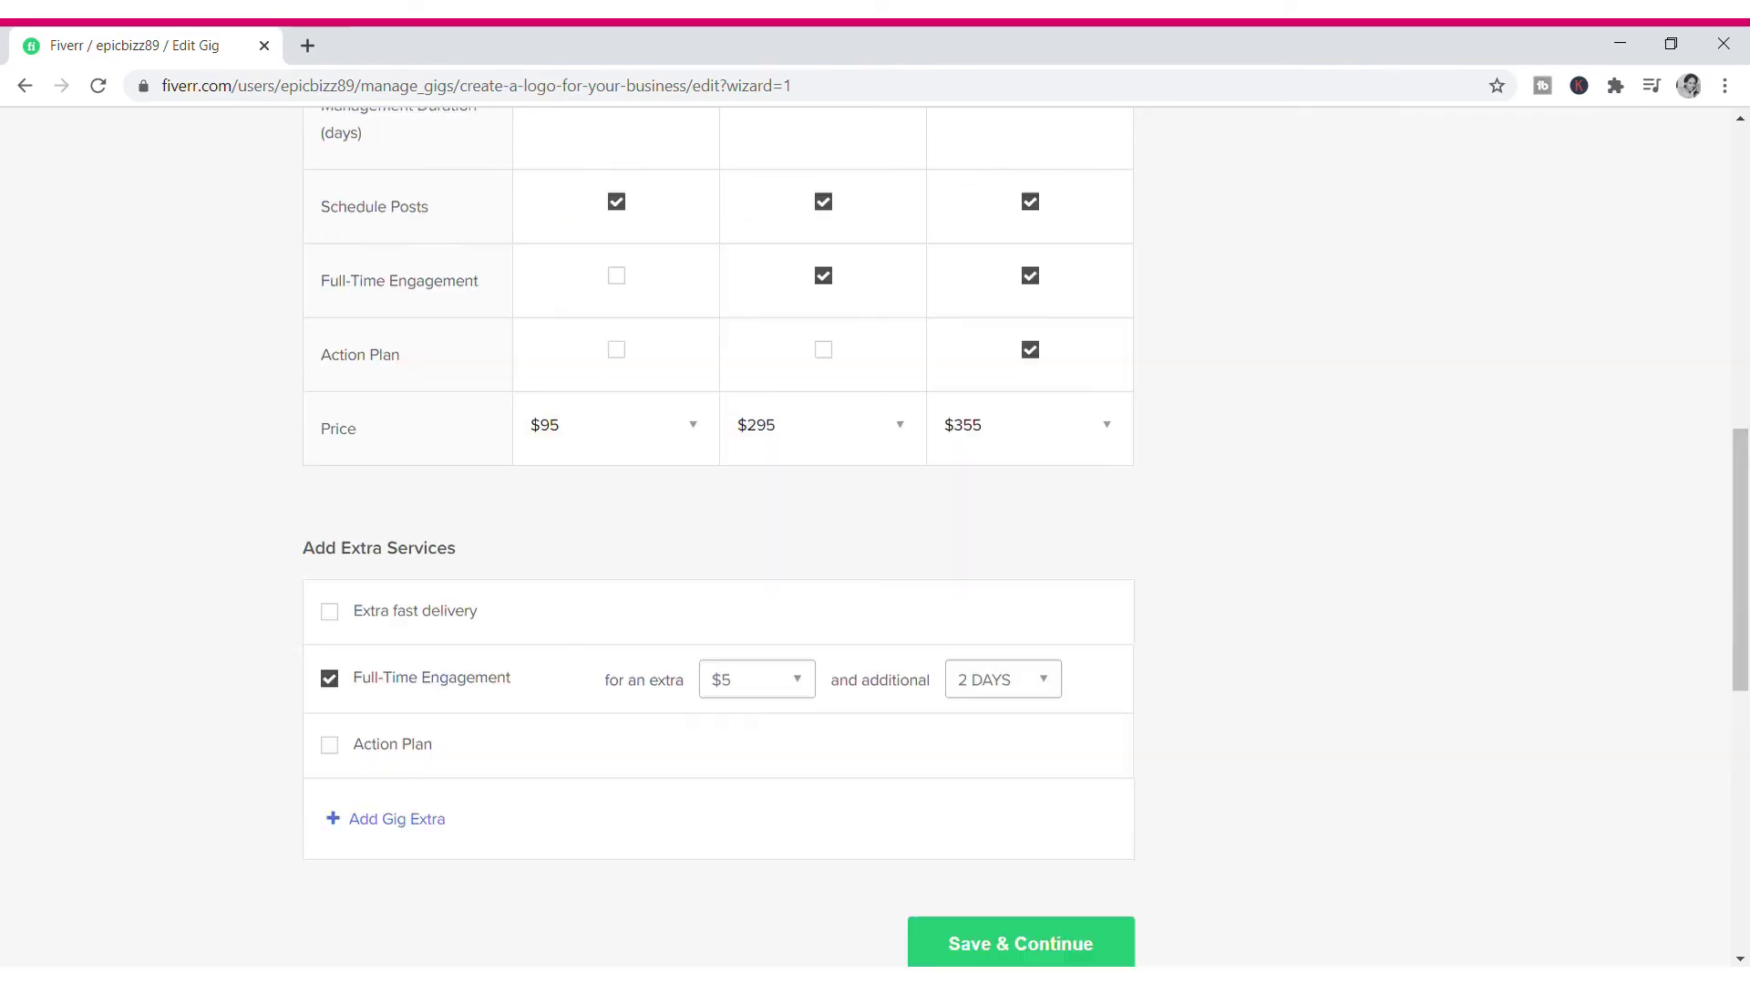
{"action": "left_click", "coordinate": [1025, 949]}
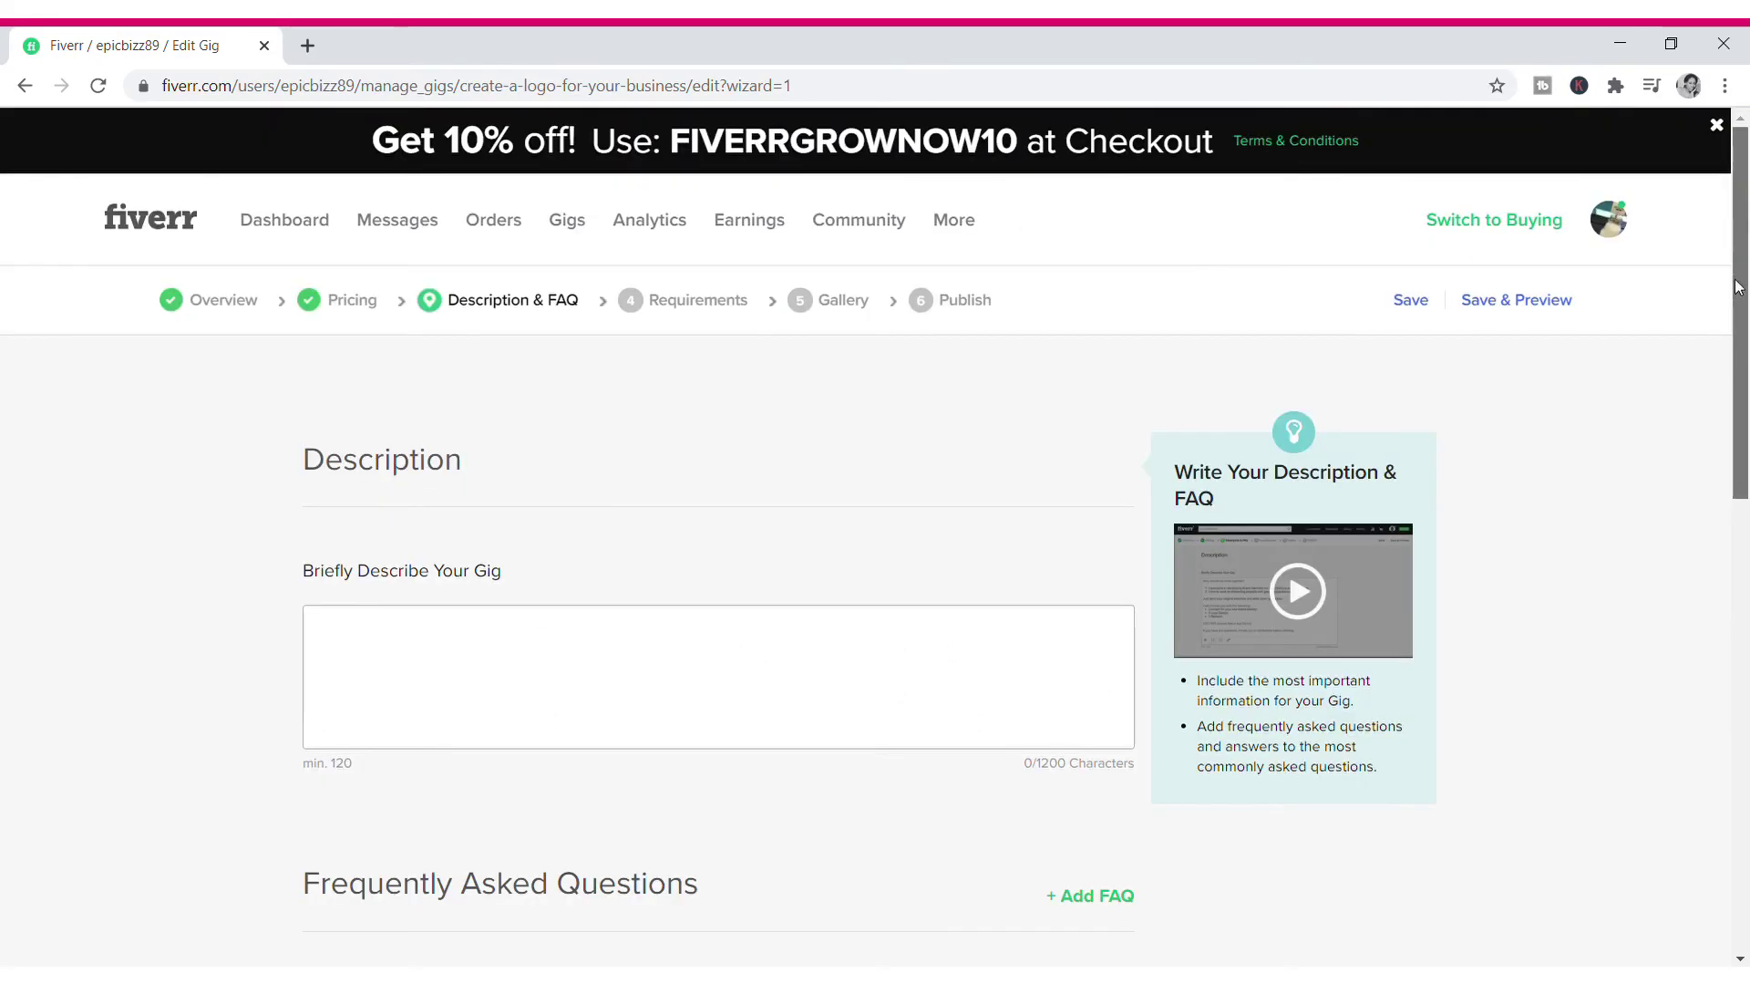
Step: Enter "I will manage your page ......" as the brief description of the gig
{"action": "scroll", "coordinate": [1737, 286], "scroll_direction": "down", "scroll_amount": 1}
{"action": "left_click", "coordinate": [562, 598]}
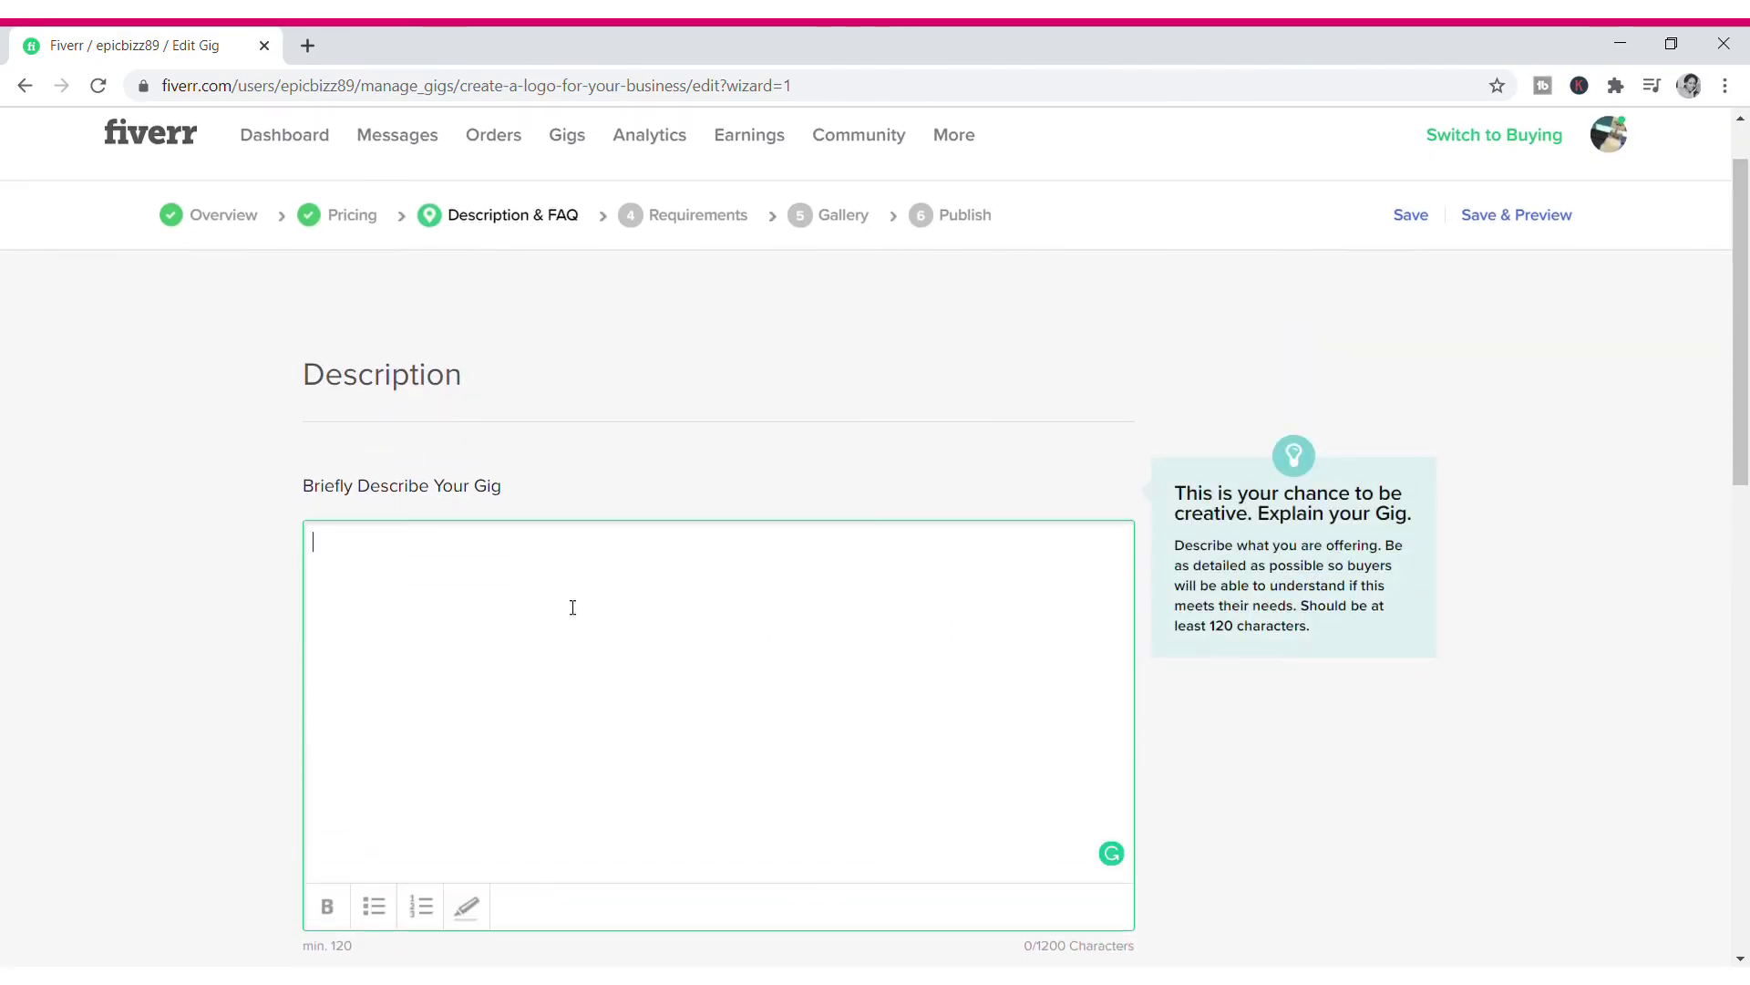
{"action": "type", "text": "I will manag"}
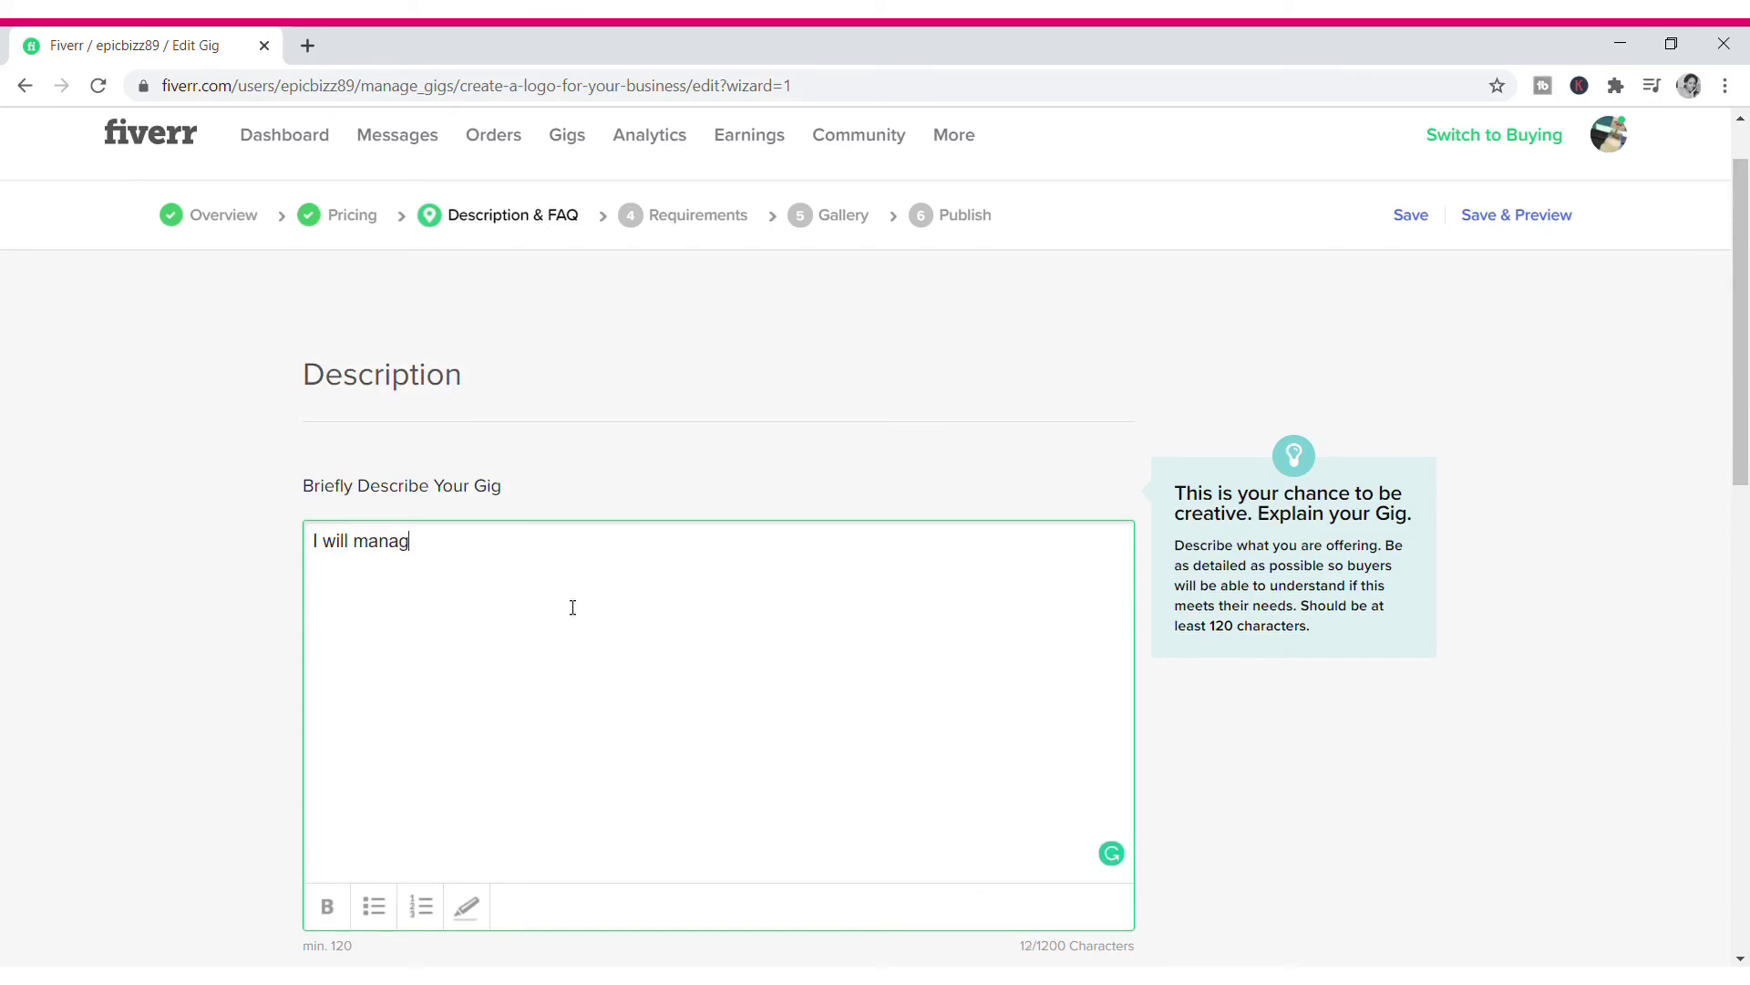
{"action": "type", "text": "e your page ..../."}
{"action": "type", "text": "/"}
{"action": "type", "text": "."}
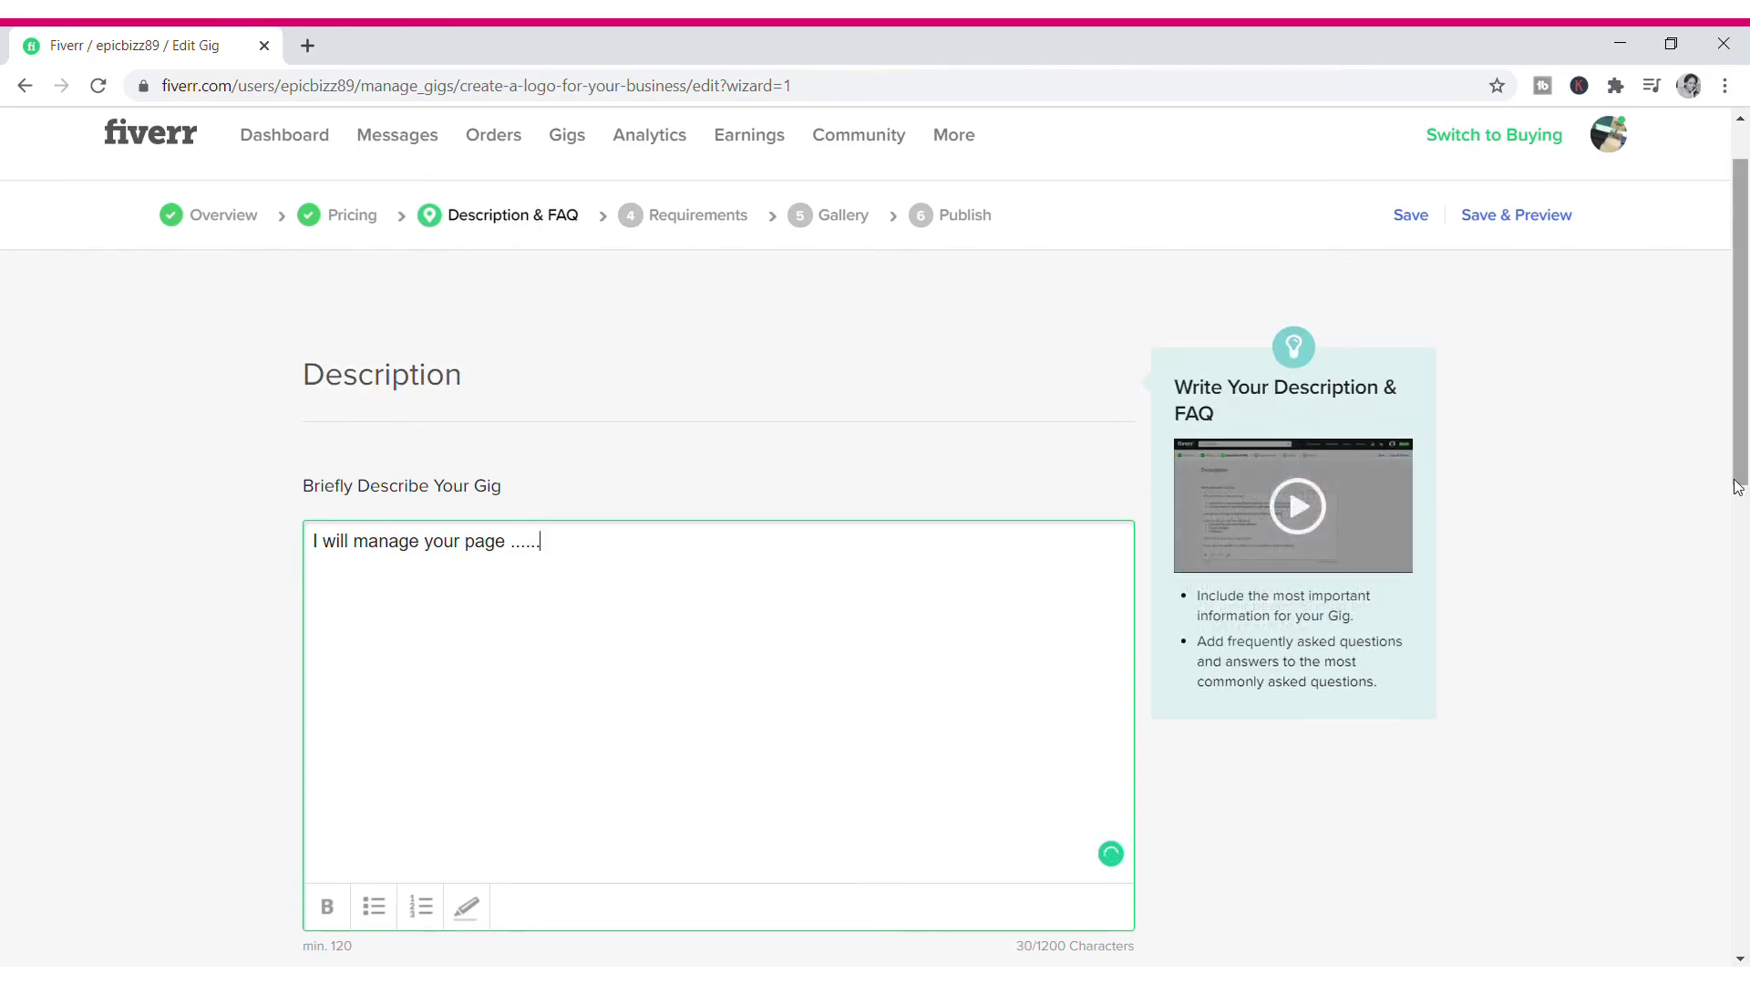
{"action": "left_click_drag", "start_coordinate": [1745, 484], "coordinate": [1742, 559]}
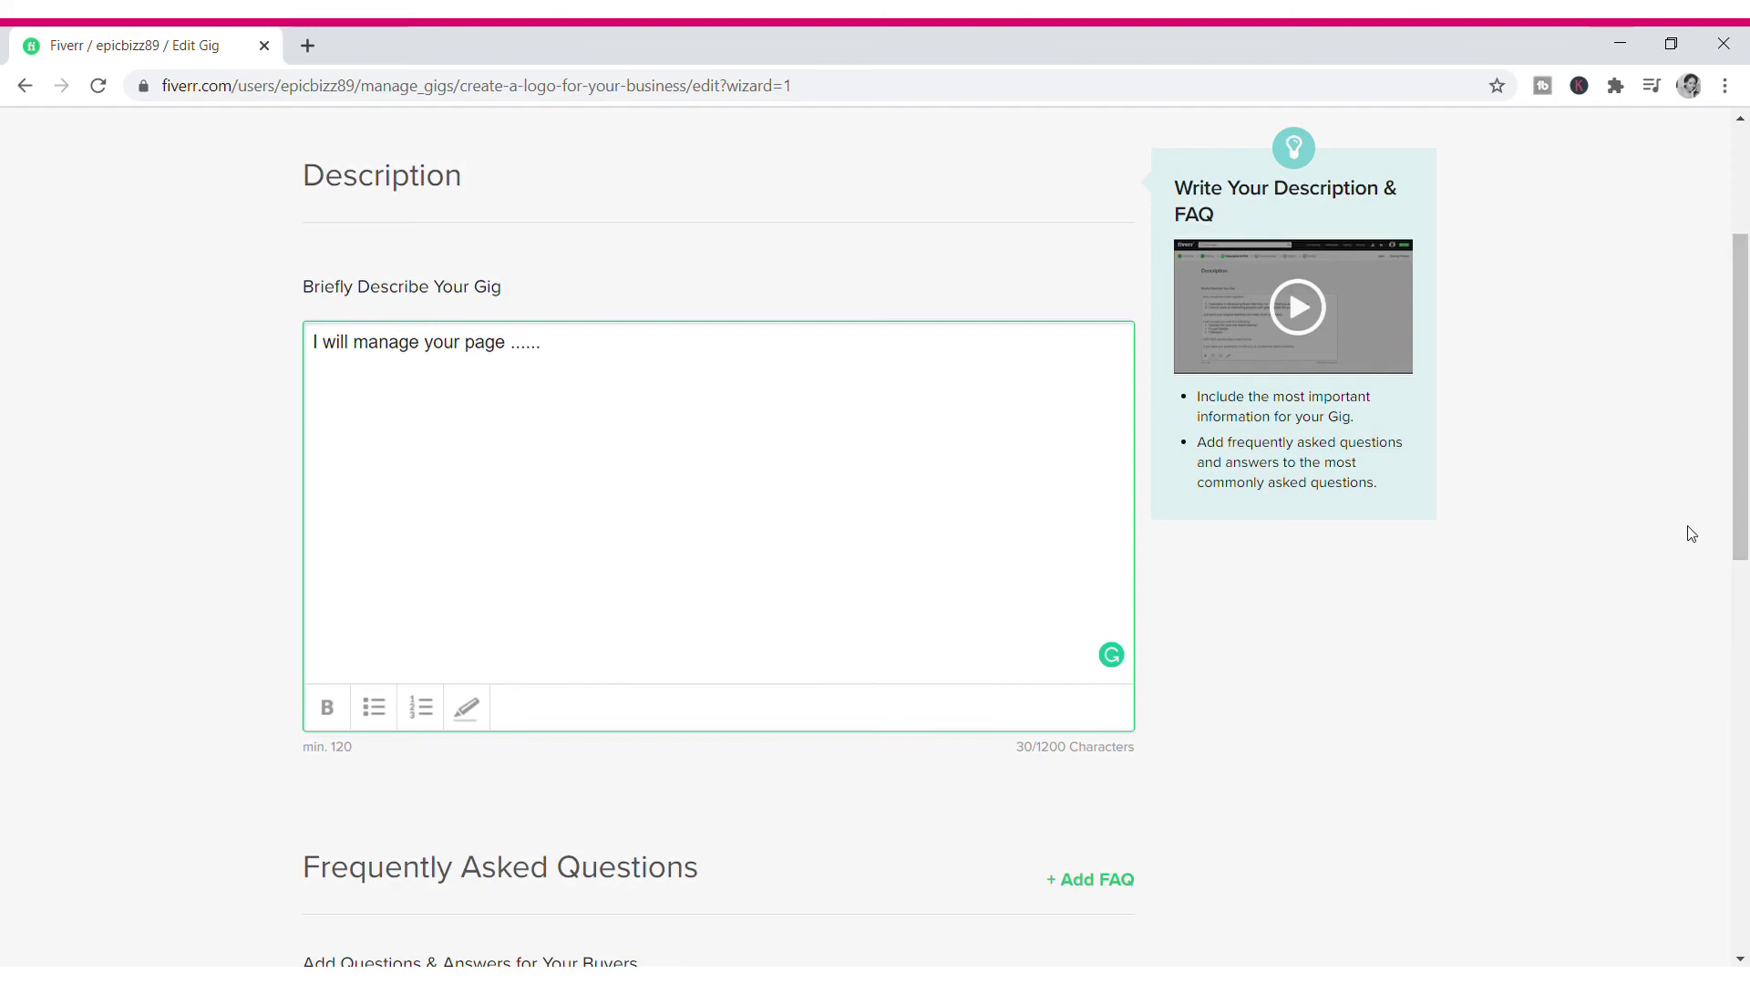
{"action": "scroll", "coordinate": [1746, 528], "scroll_direction": "down", "scroll_amount": 3}
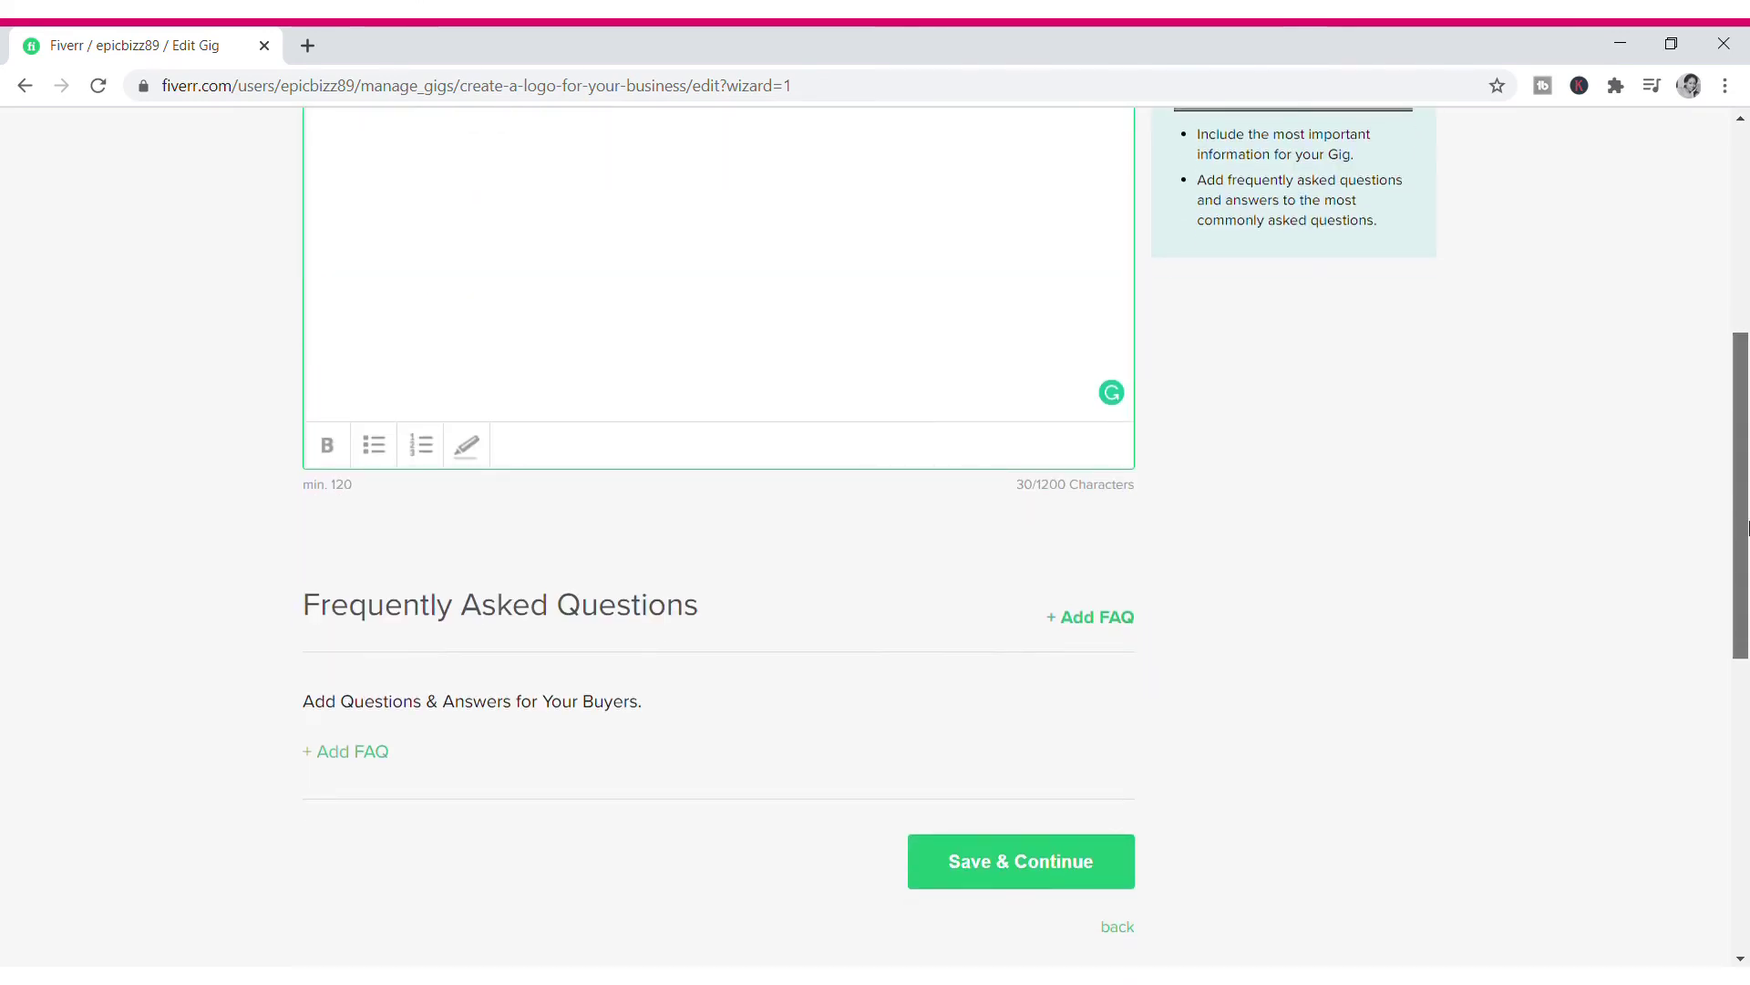
Step: Save the gig description without adding any FAQ and continue to the buyer requirements
{"action": "mouse_move", "coordinate": [770, 797]}
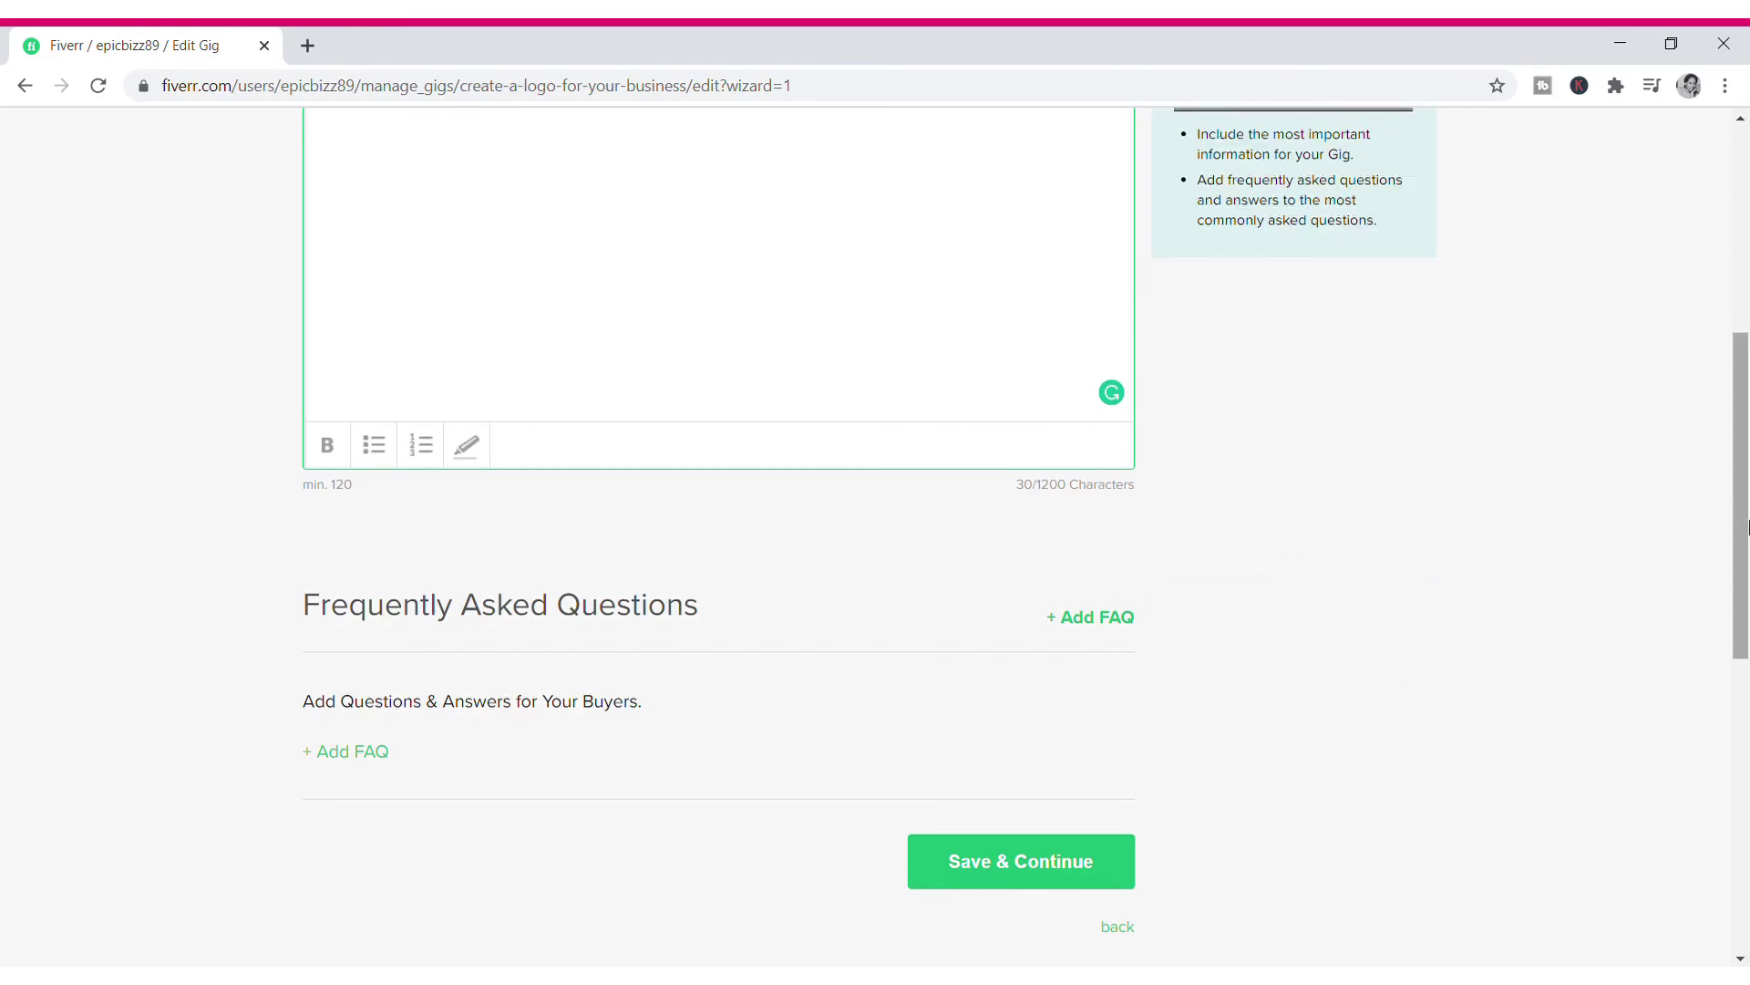
{"action": "left_click_drag", "start_coordinate": [1743, 528], "coordinate": [1745, 583]}
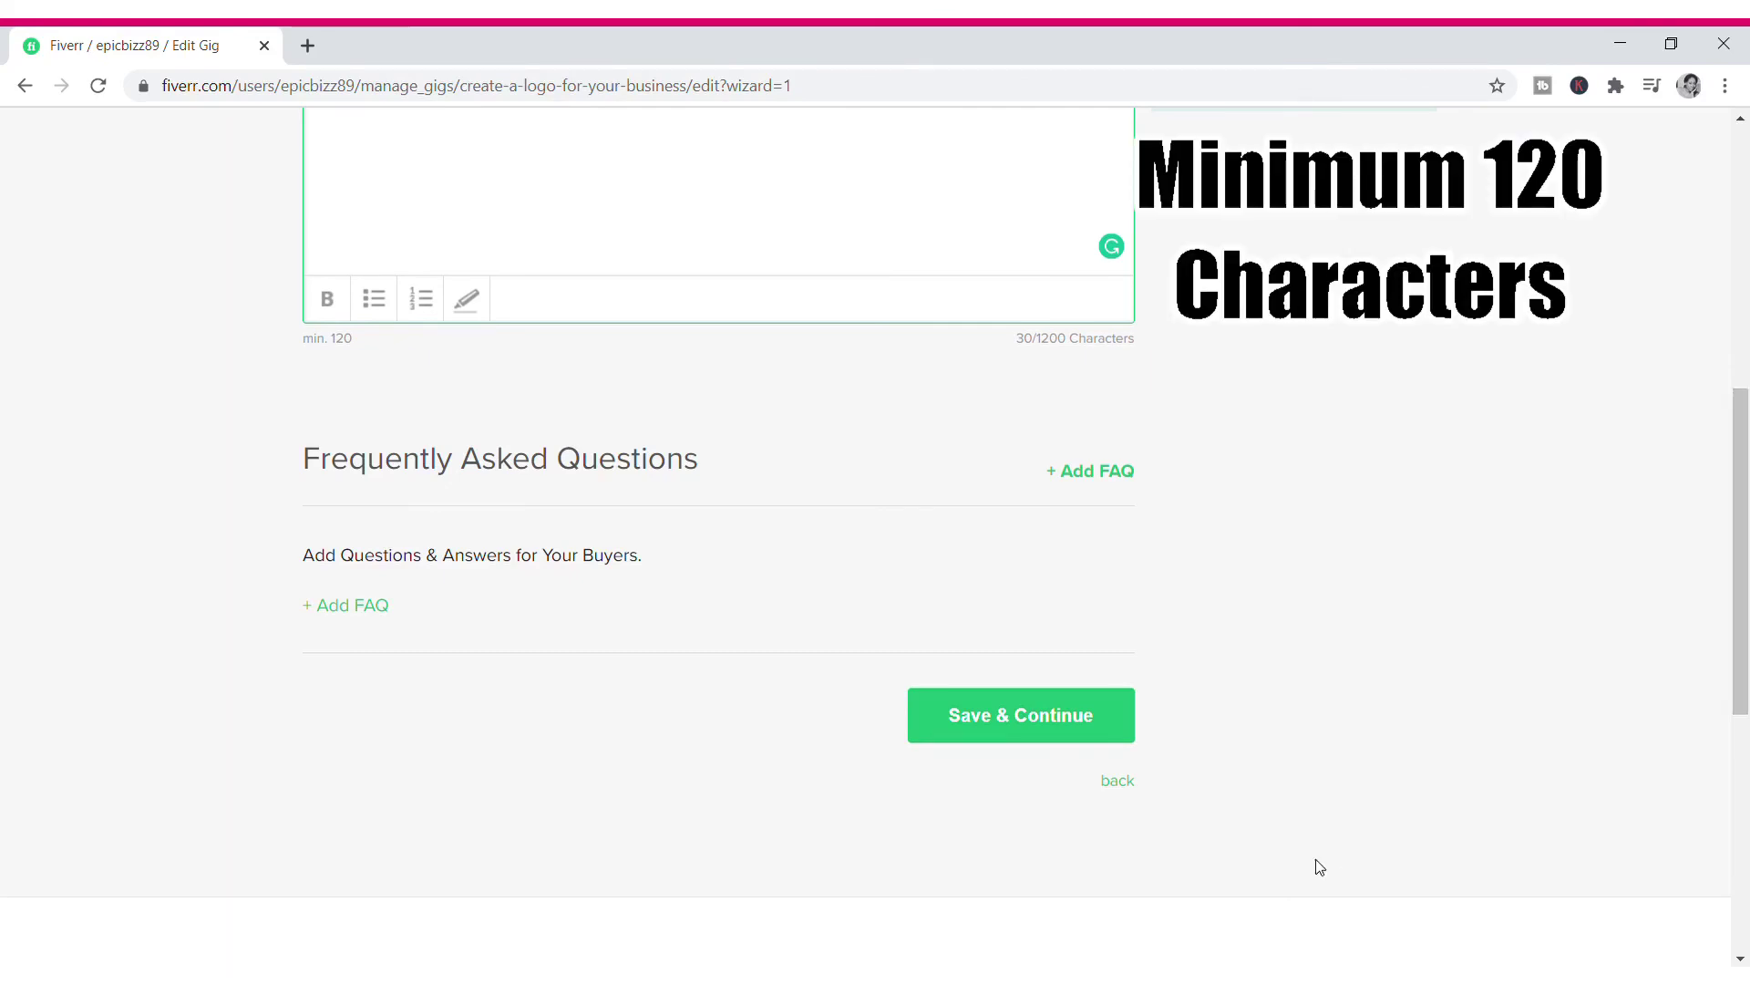
{"action": "left_click", "coordinate": [1026, 713]}
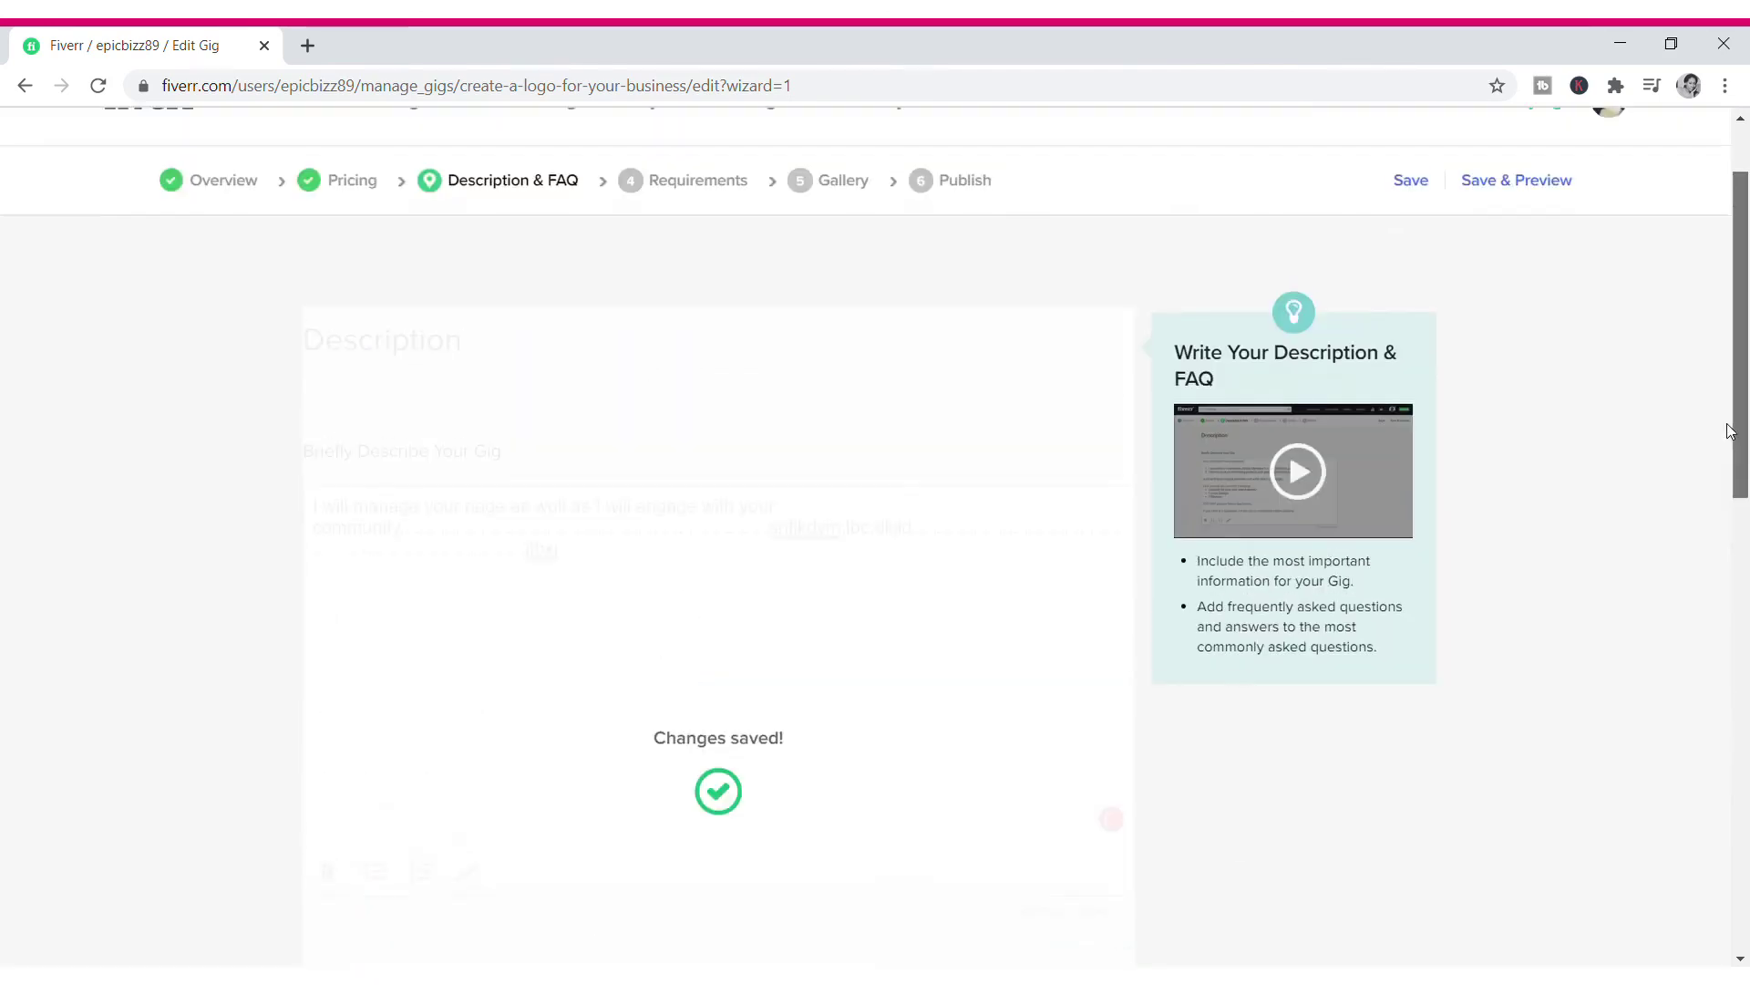
Step: Add "Brand Guidelines." as a mandatory free-text buyer requirement, and save the requirements to continue to the gallery
{"action": "scroll", "coordinate": [1717, 383], "scroll_direction": "down", "scroll_amount": 2}
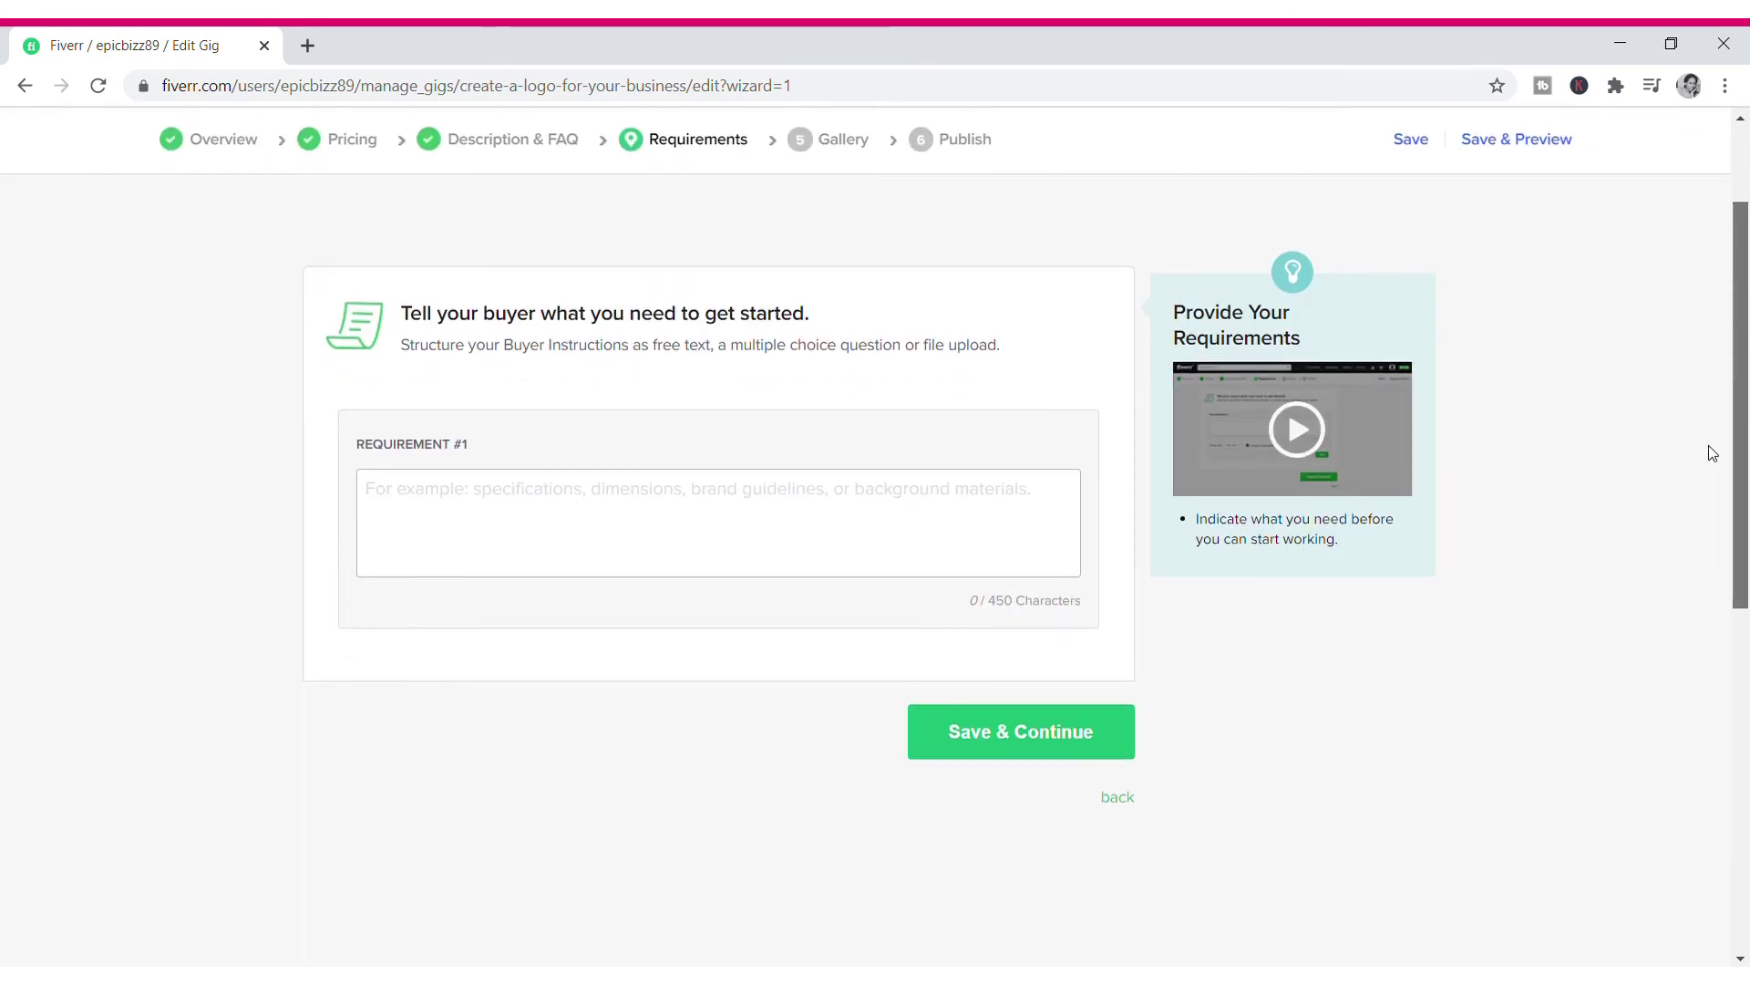
{"action": "left_click", "coordinate": [552, 512]}
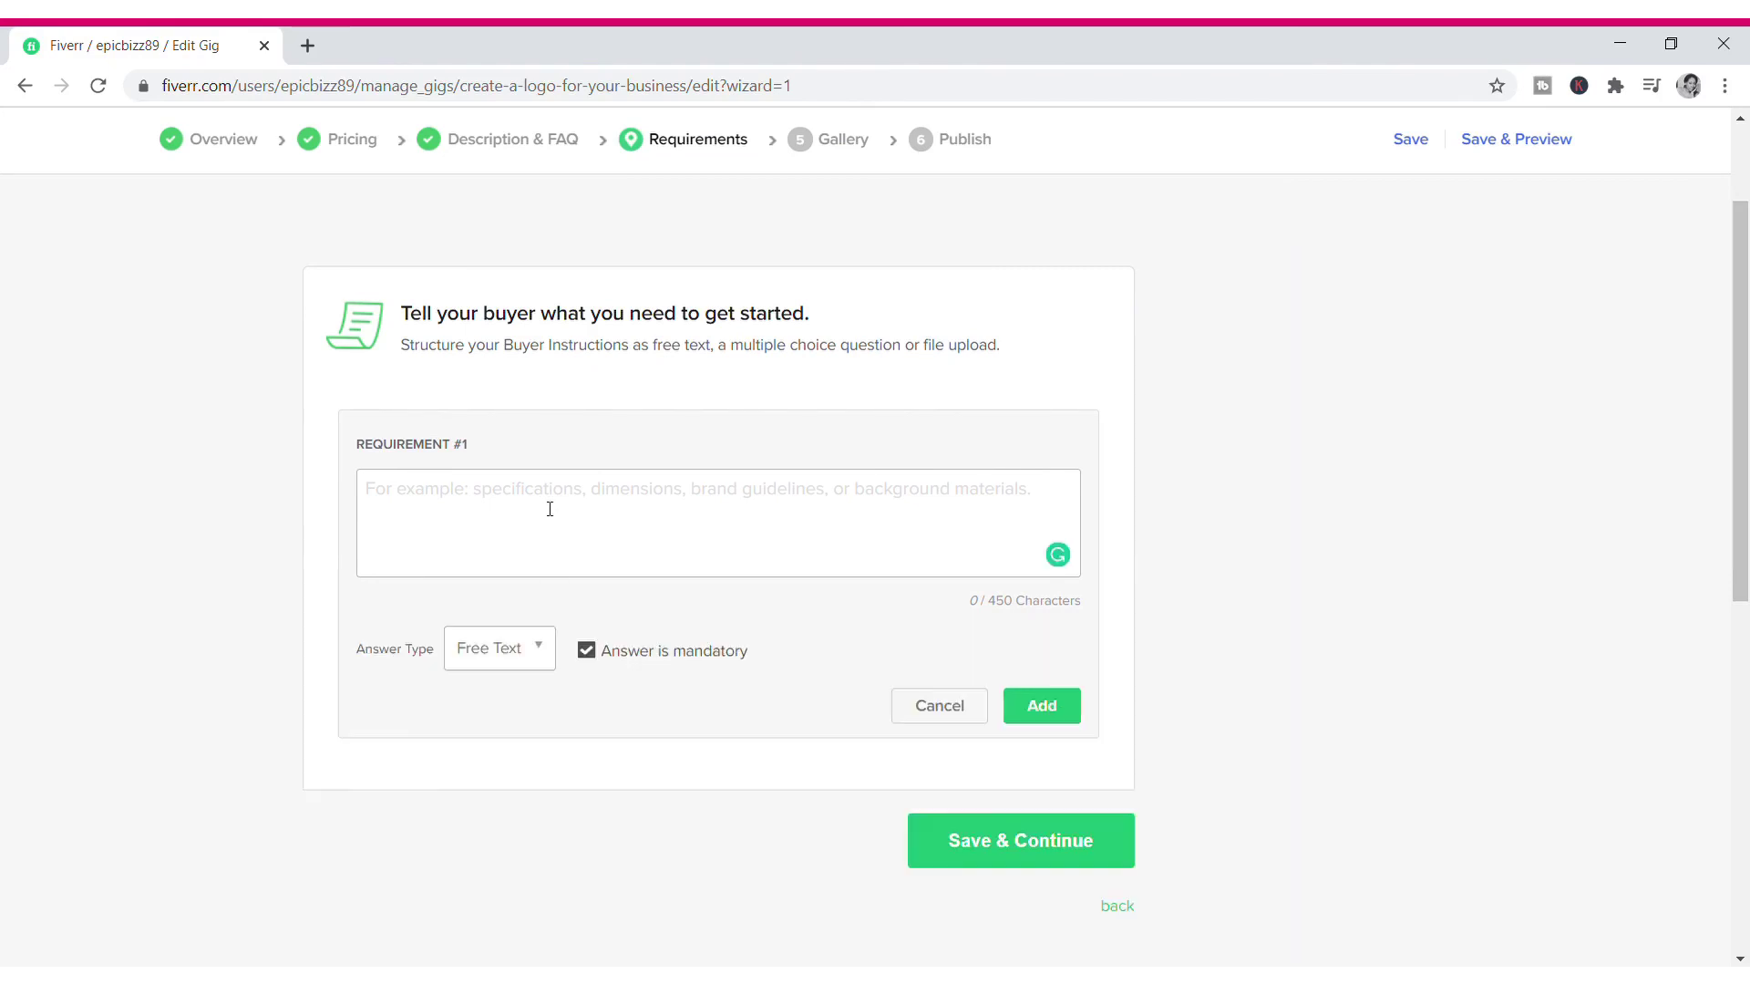
{"action": "type", "text": "B"}
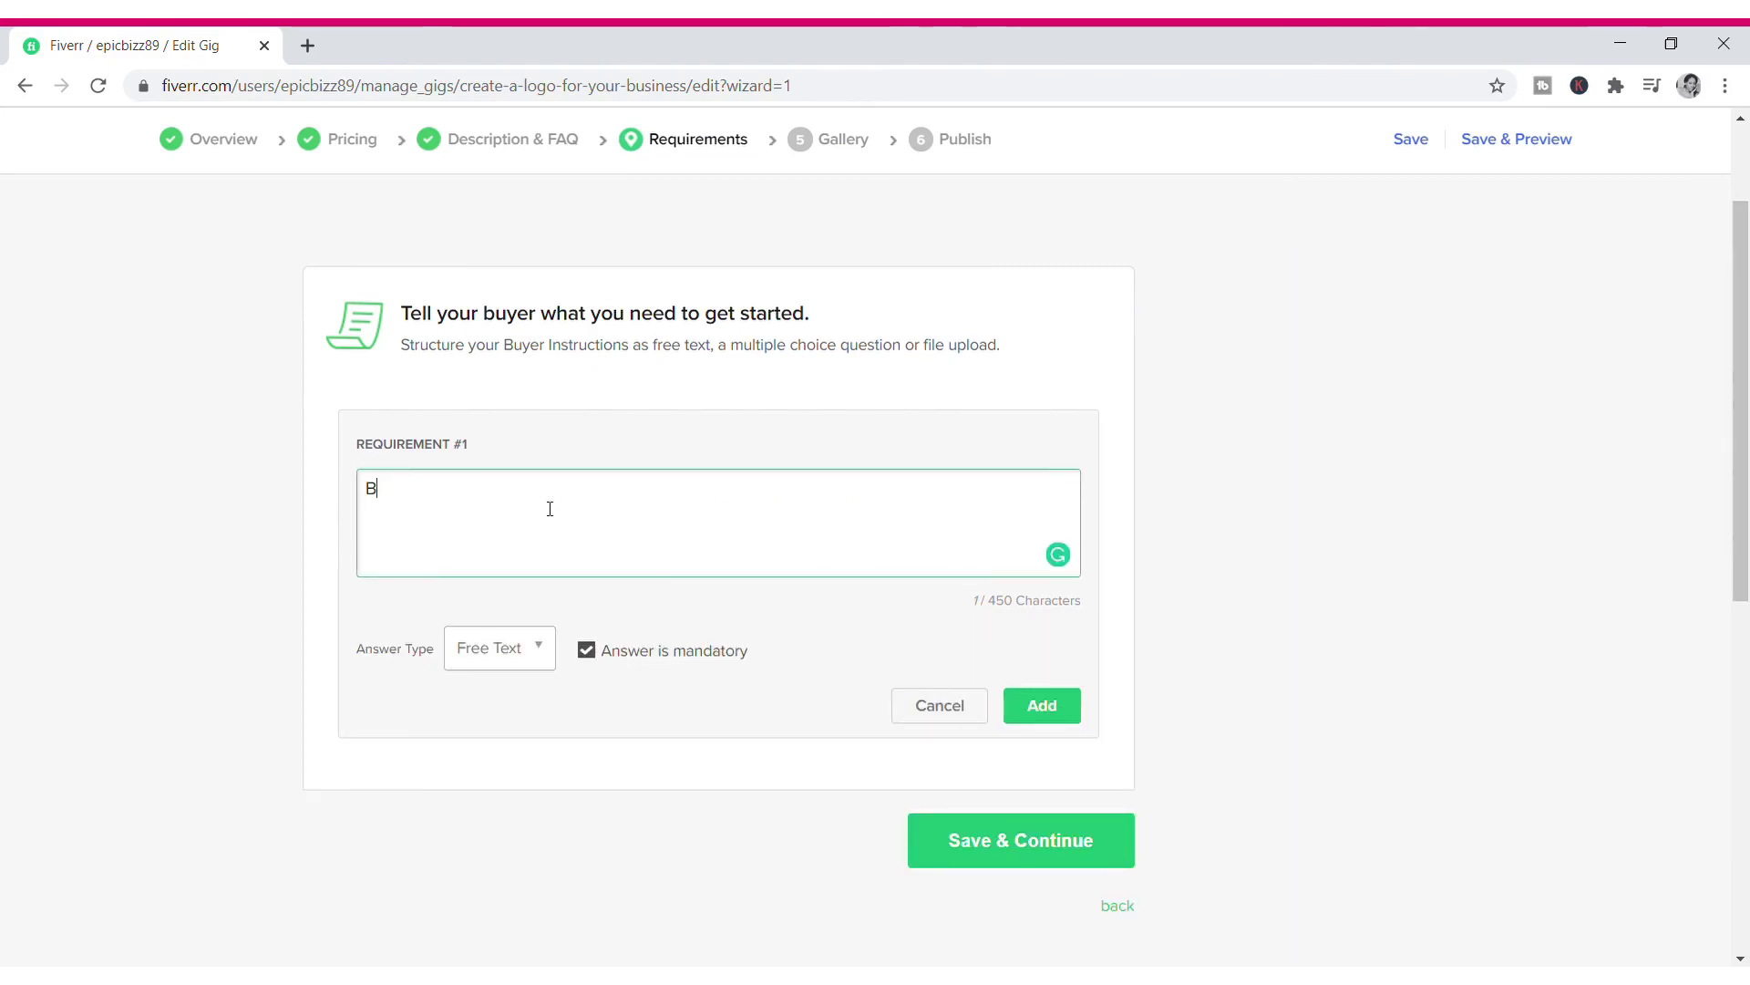
{"action": "type", "text": "rand Guide"}
{"action": "key", "text": "BackSpace"}
{"action": "key", "text": "BackSpace"}
{"action": "key", "text": "BackSpace"}
{"action": "key", "text": "BackSpace"}
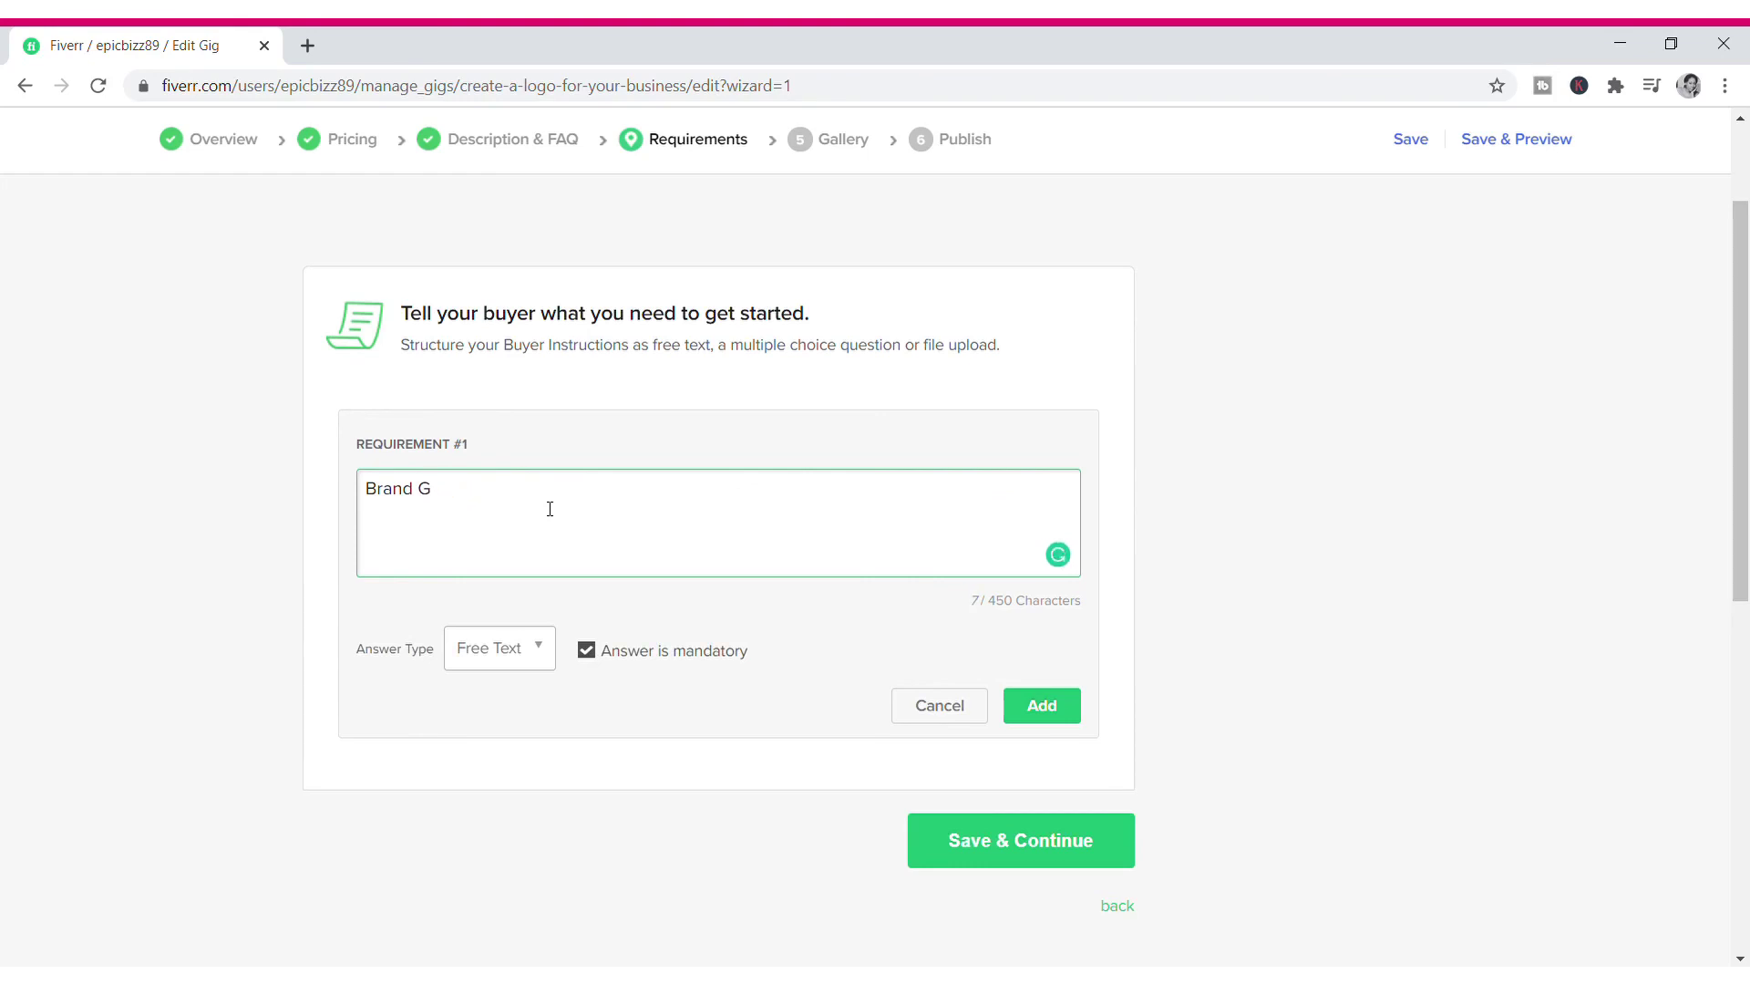
{"action": "type", "text": "uidelines."}
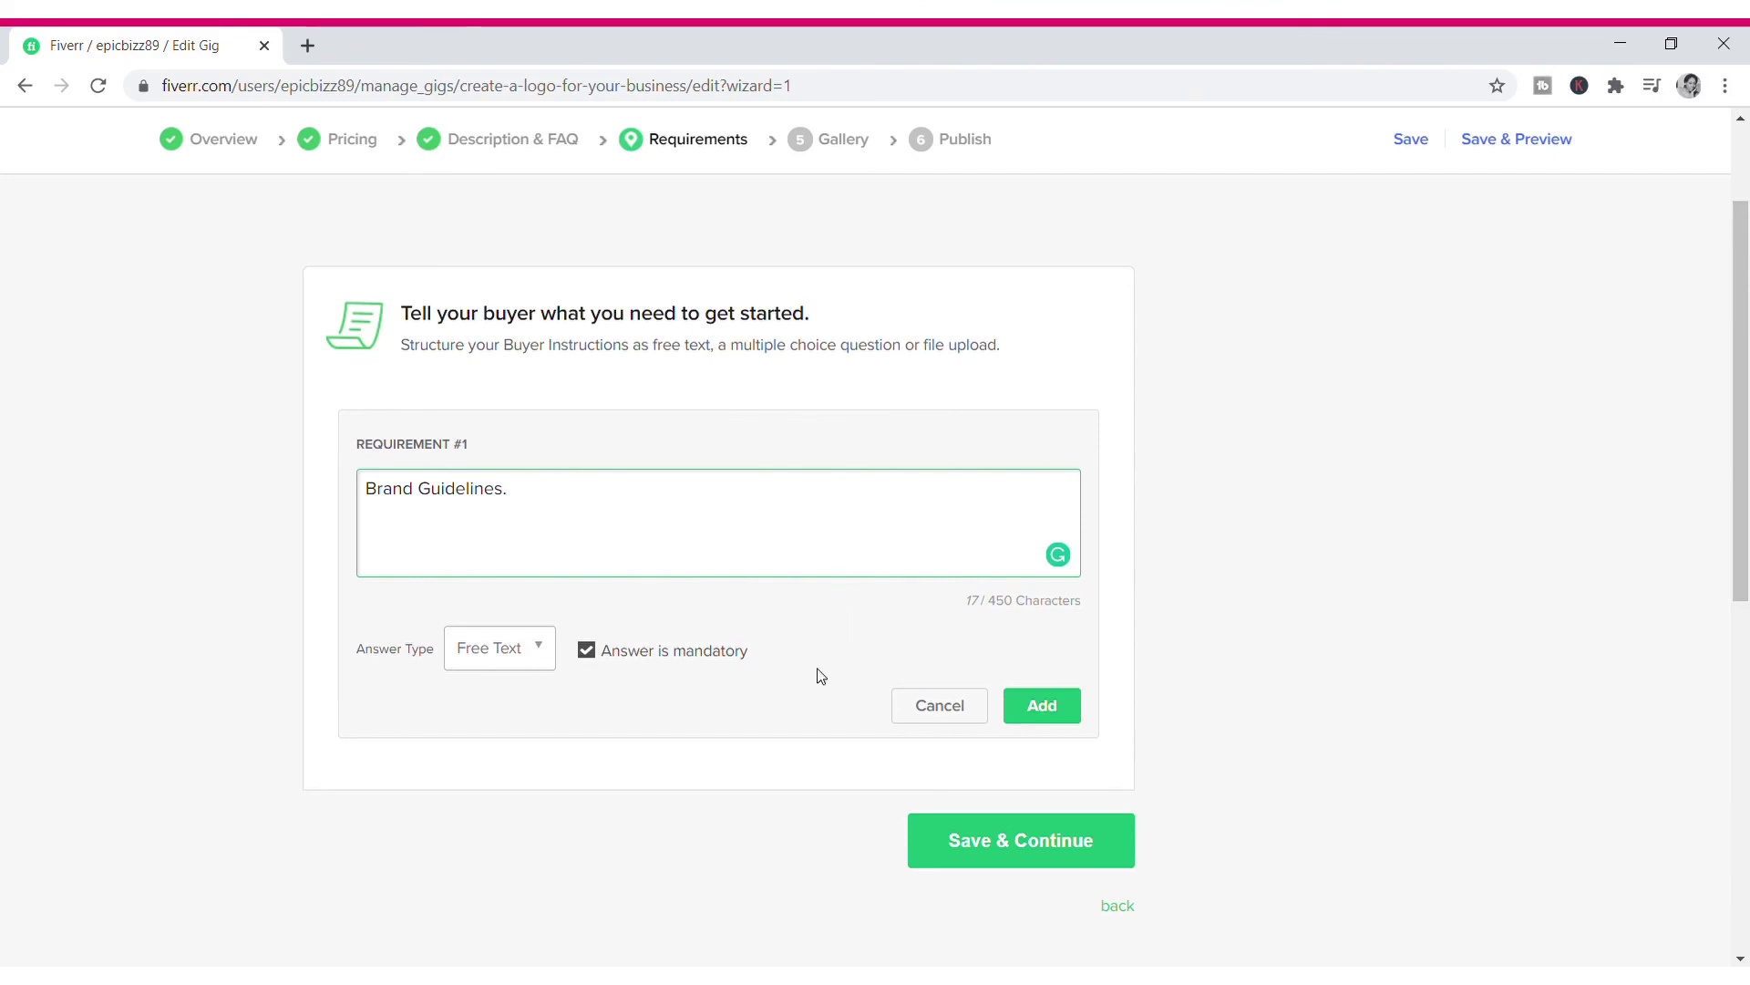
{"action": "left_click", "coordinate": [1062, 719]}
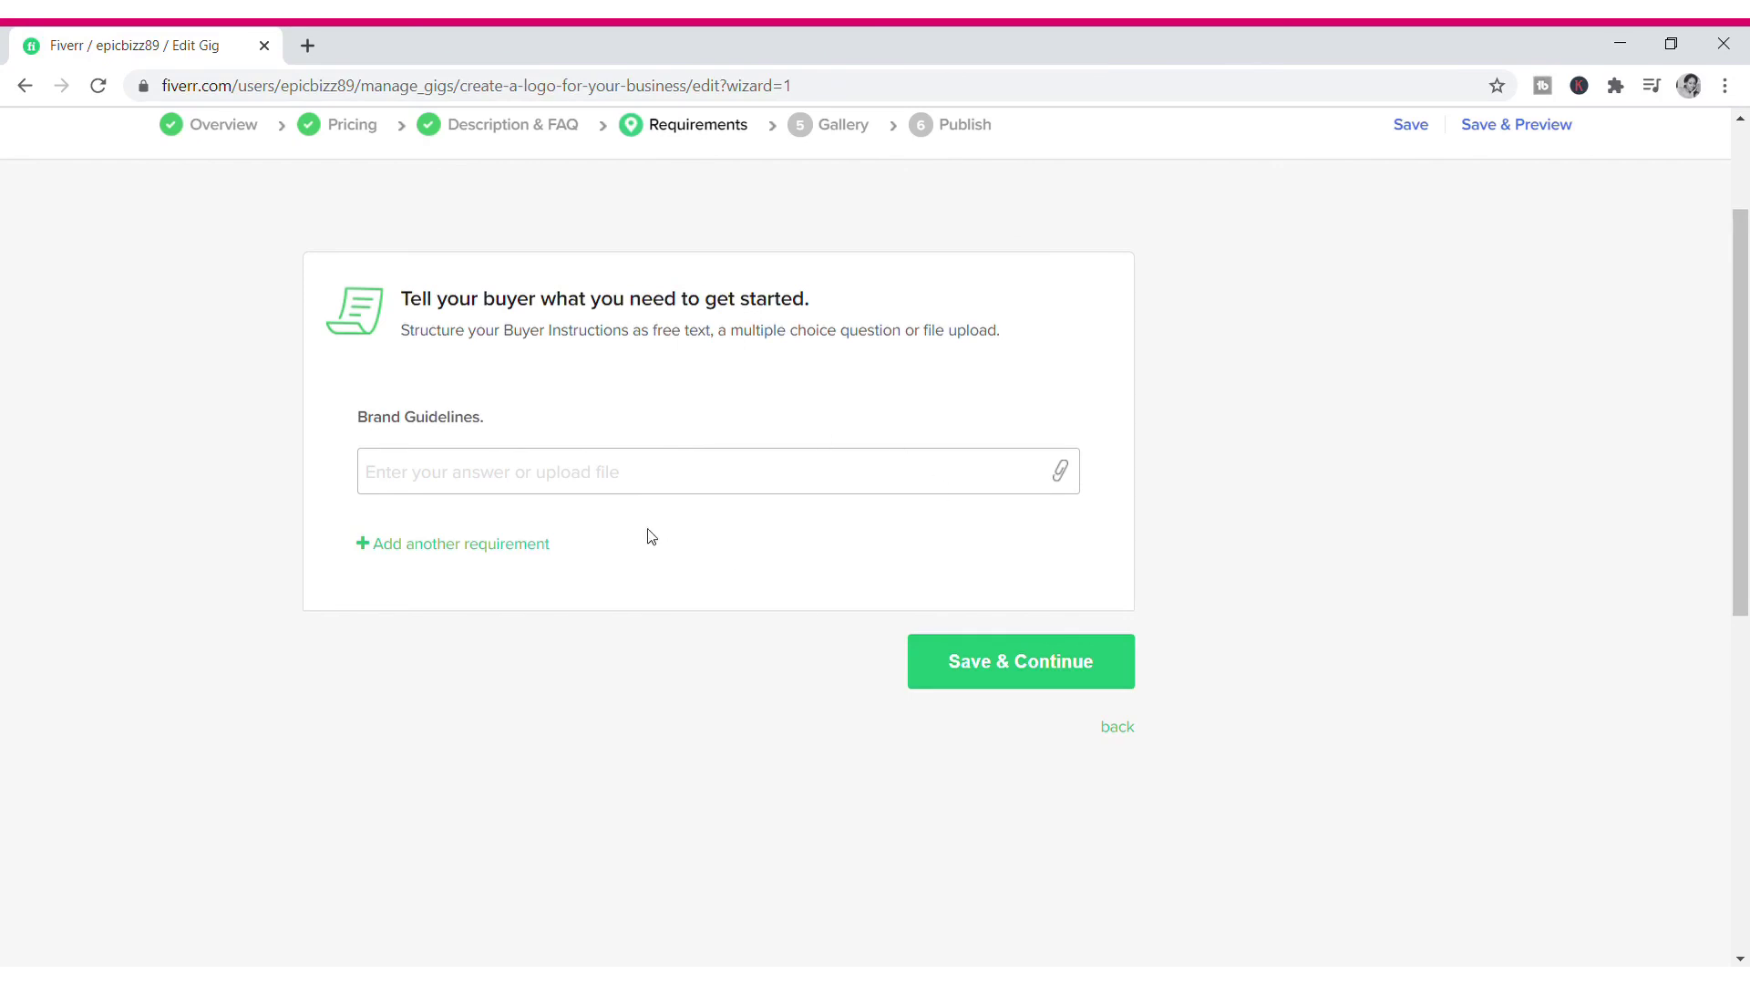
{"action": "left_click", "coordinate": [955, 659]}
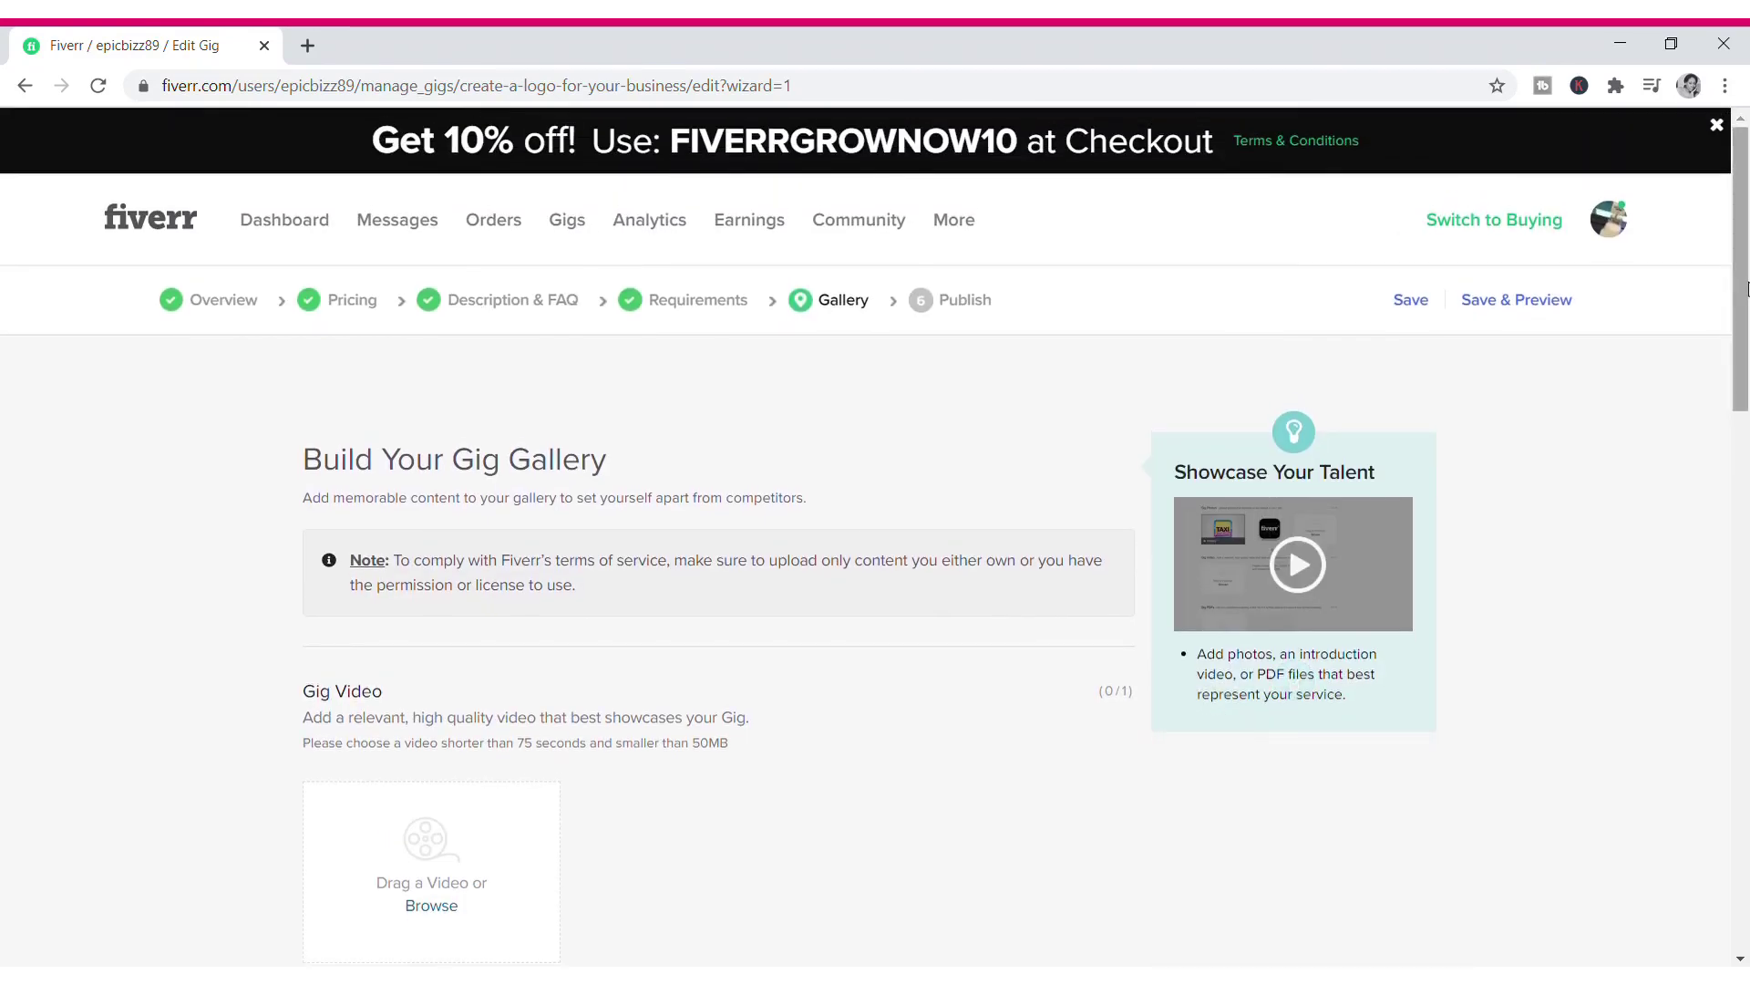
Step: Save the gig gallery with its logo photo and continue to the publishing stage
{"action": "left_click_drag", "start_coordinate": [1743, 288], "coordinate": [1745, 369]}
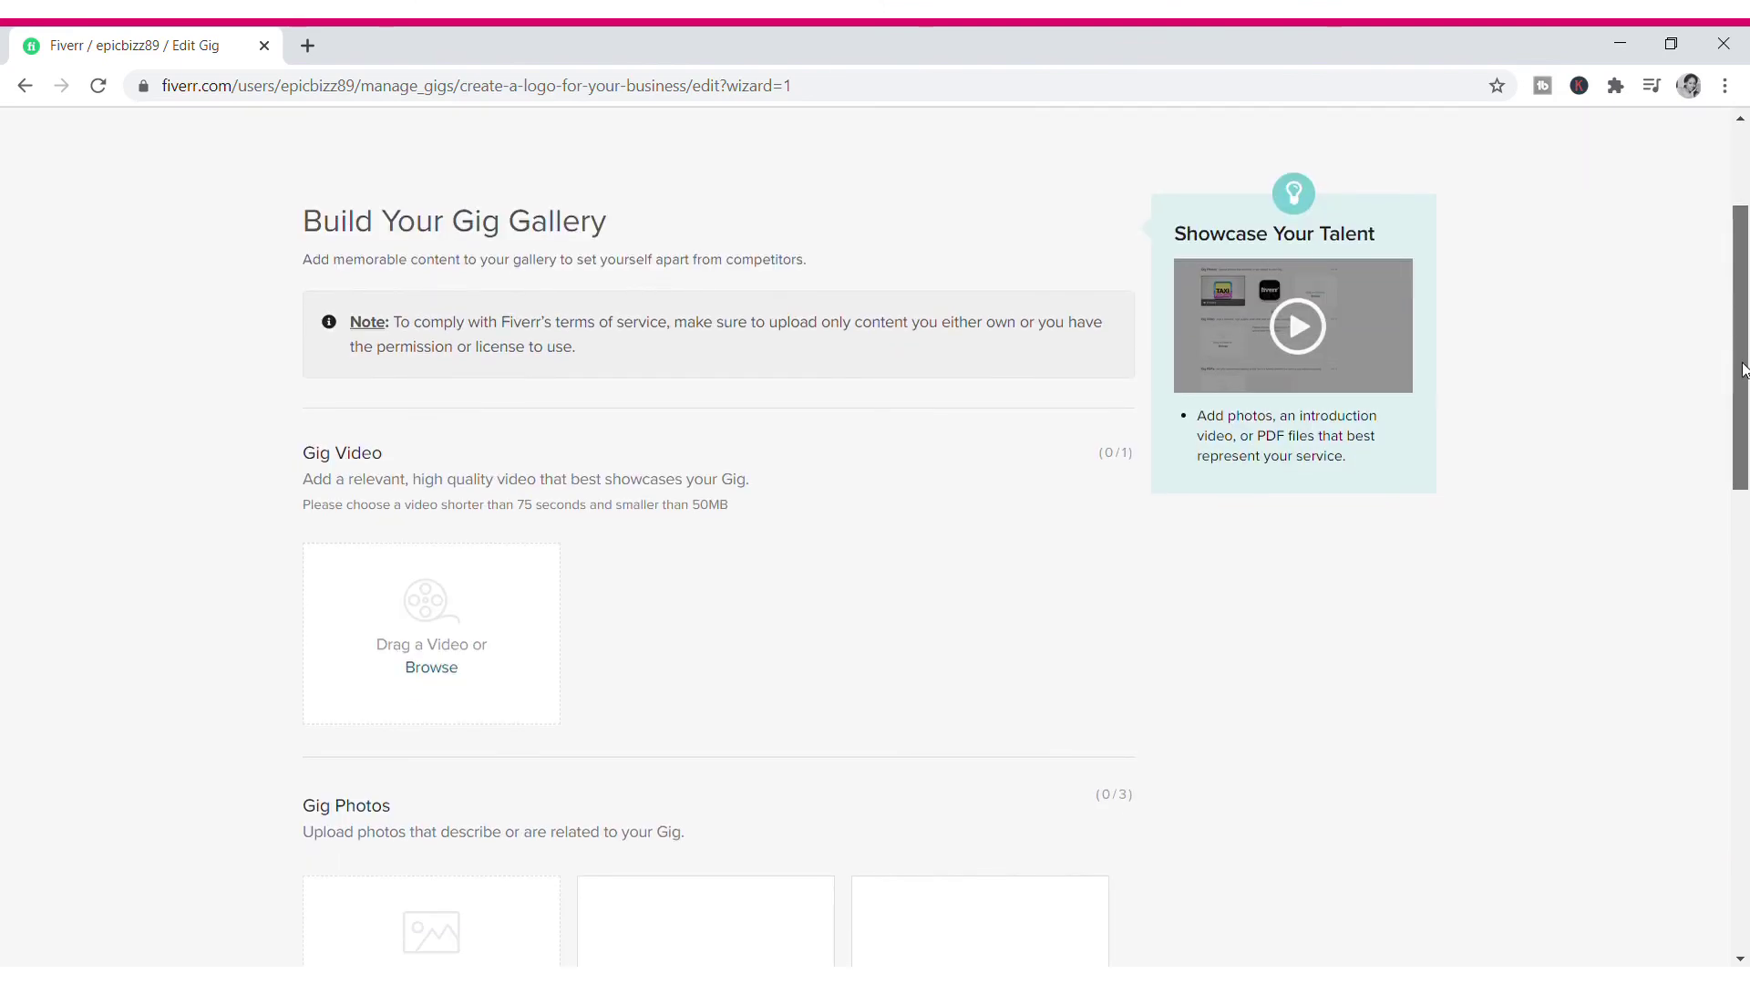
{"action": "left_click_drag", "start_coordinate": [1745, 369], "coordinate": [1732, 577]}
{"action": "left_click", "coordinate": [1074, 874]}
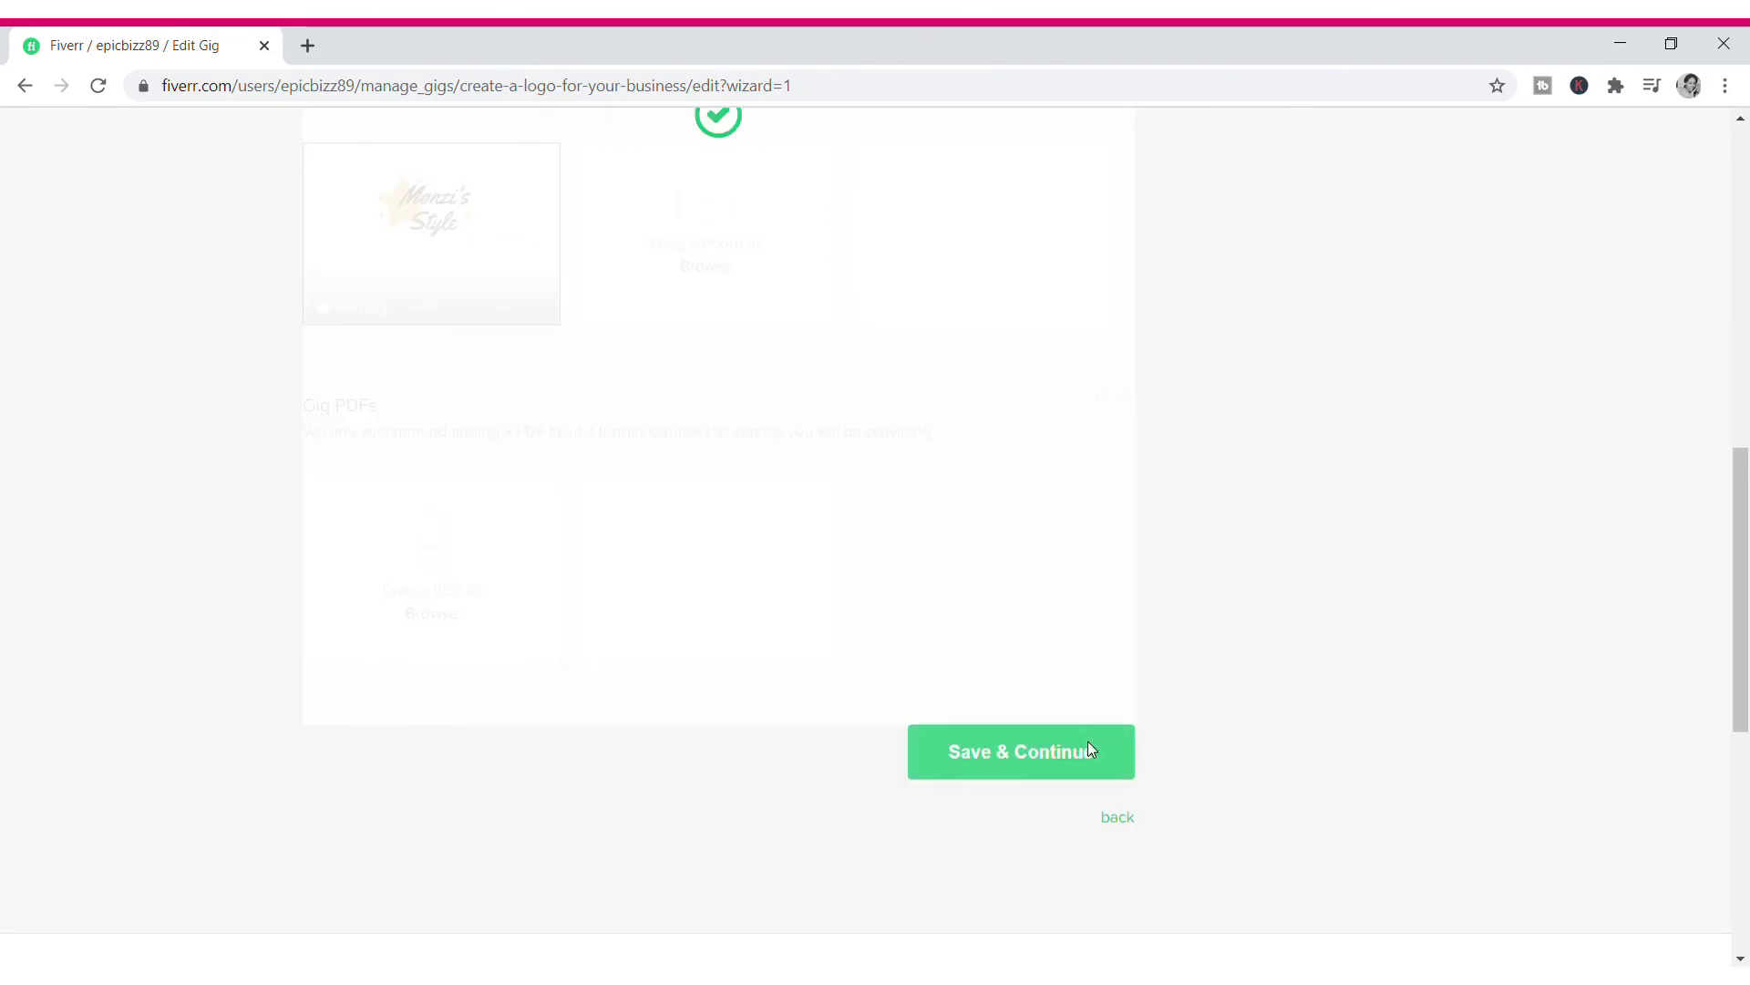
{"action": "left_click", "coordinate": [1091, 749]}
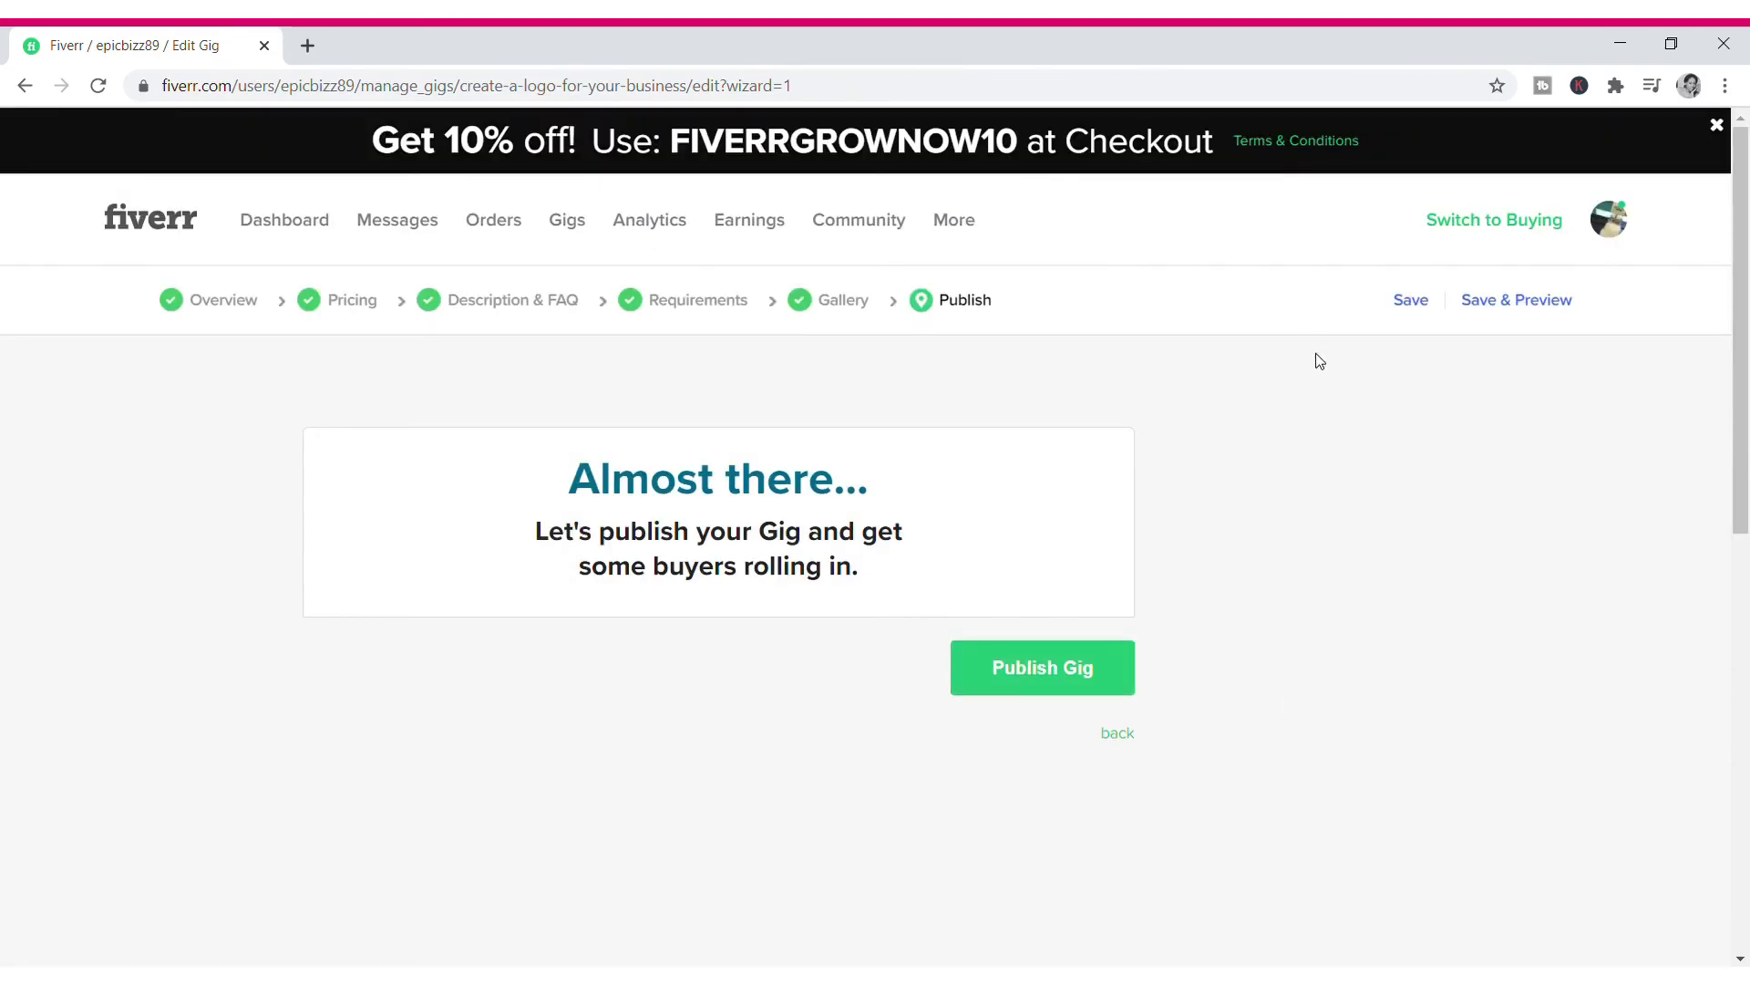